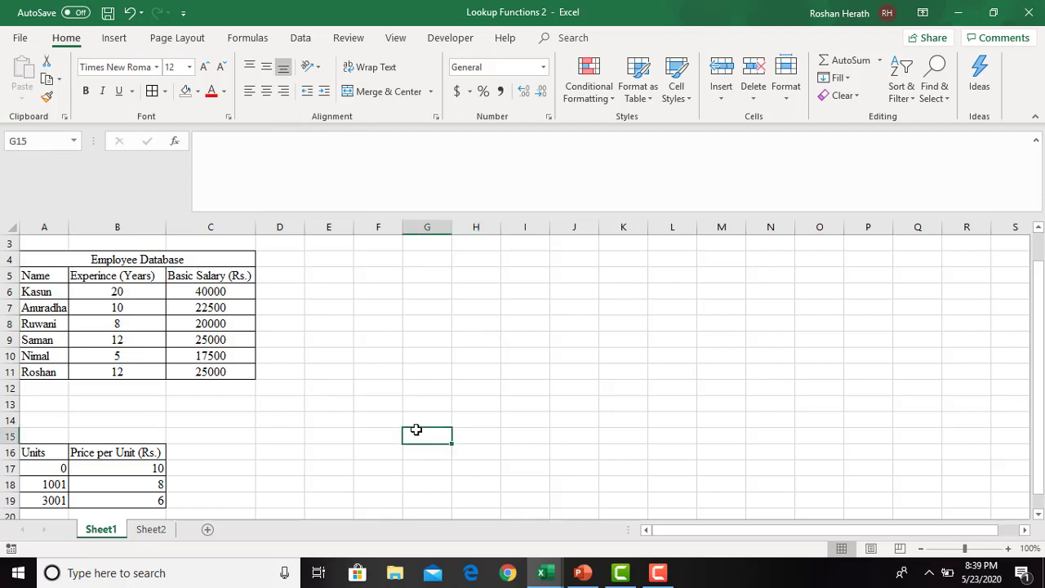
Examine the name, experience and basic salary layout of the Employee Database table
{"action": "left_click", "coordinate": [414, 277]}
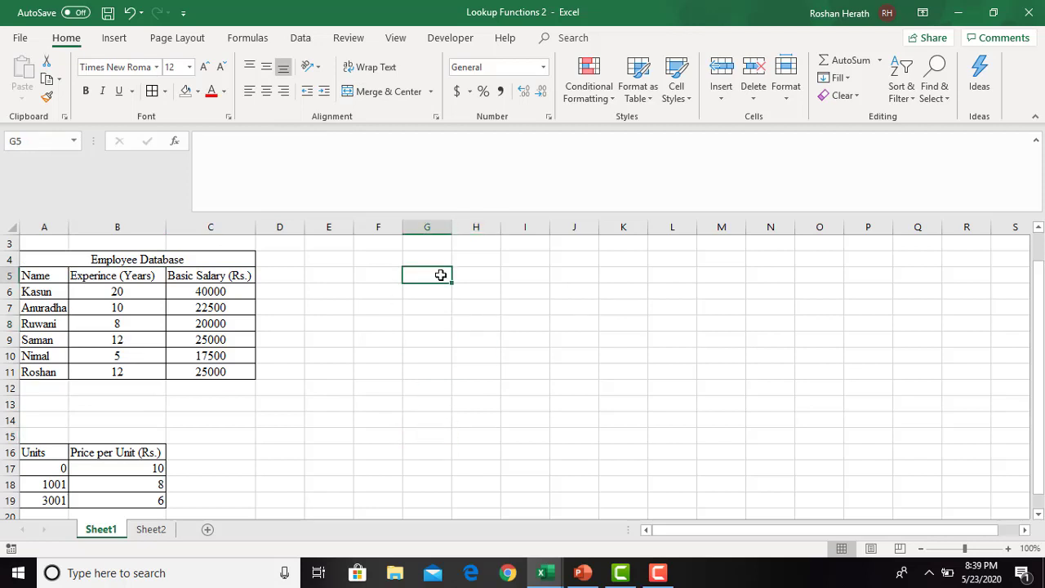
{"action": "left_click", "coordinate": [489, 274]}
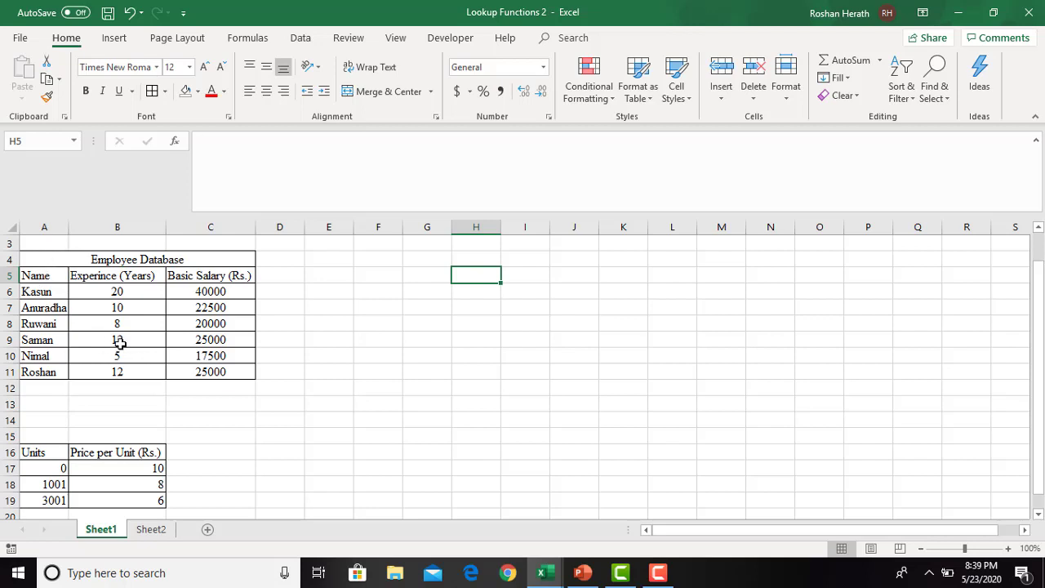
{"action": "left_click", "coordinate": [40, 281]}
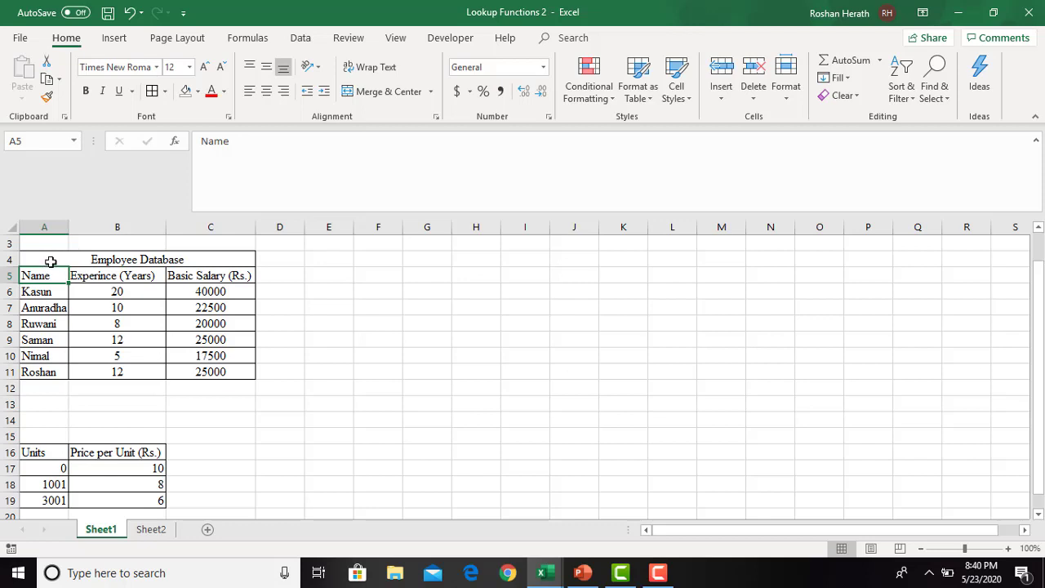
{"action": "left_click_drag", "start_coordinate": [51, 261], "coordinate": [181, 367]}
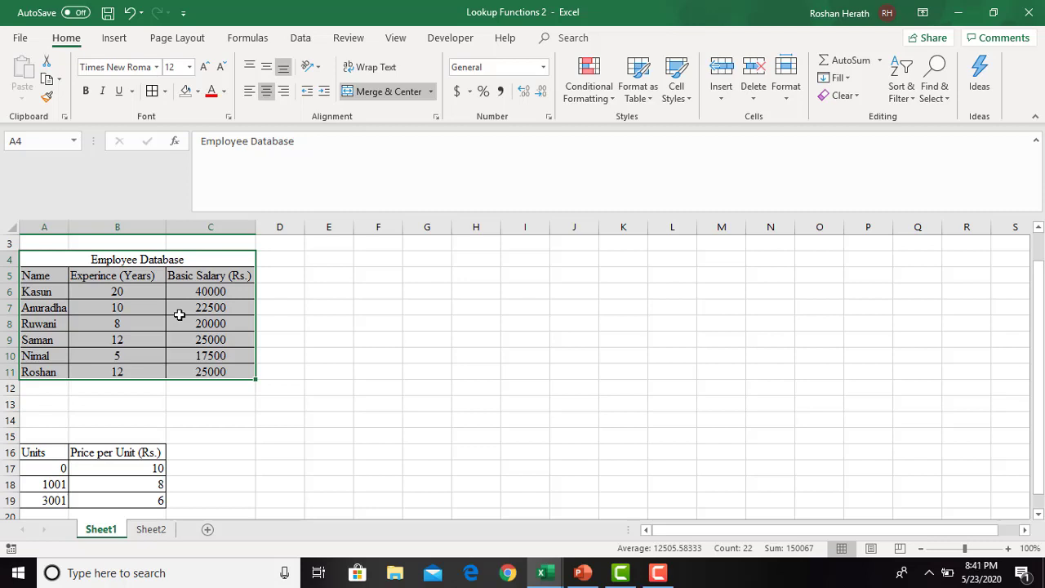
{"action": "left_click", "coordinate": [378, 325]}
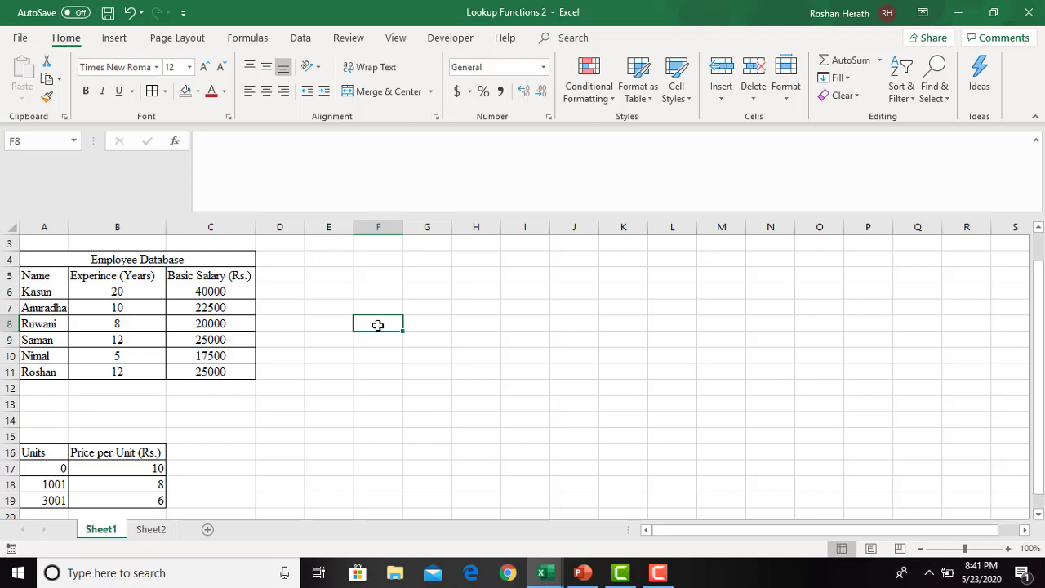
{"action": "left_click", "coordinate": [45, 278]}
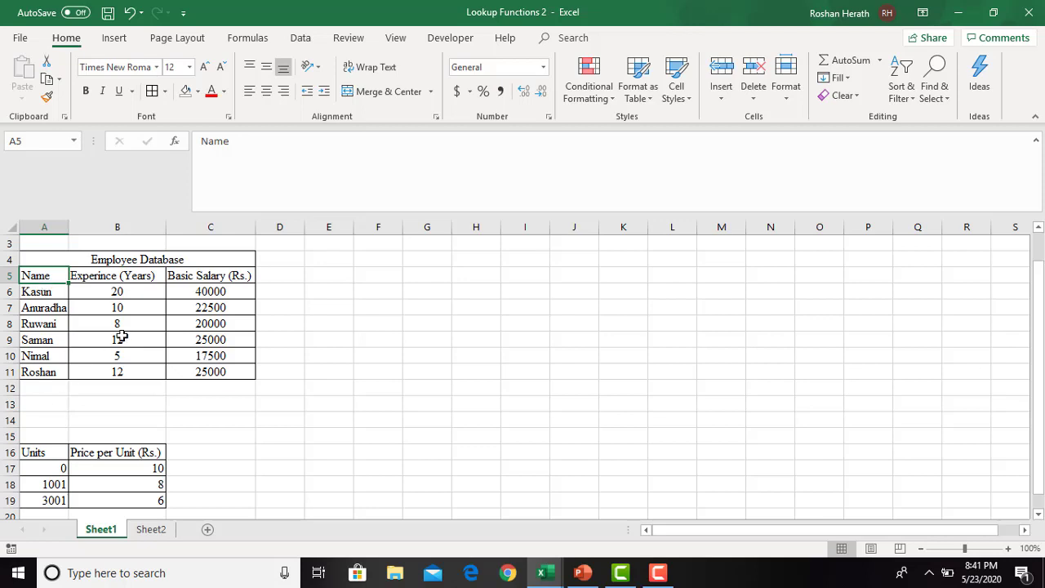
{"action": "left_click", "coordinate": [158, 317]}
{"action": "left_click", "coordinate": [330, 303]}
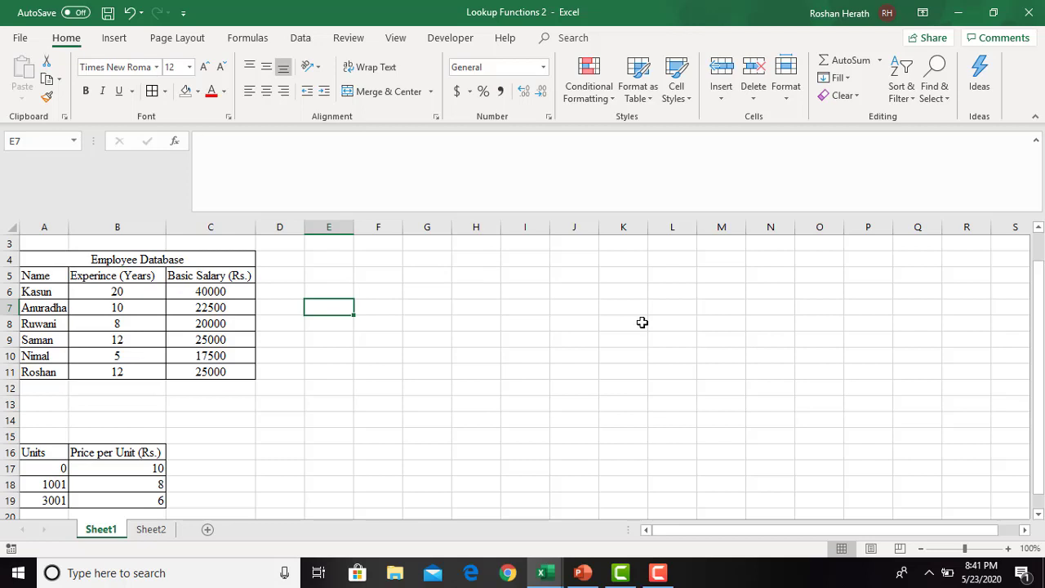
{"action": "left_click", "coordinate": [39, 265]}
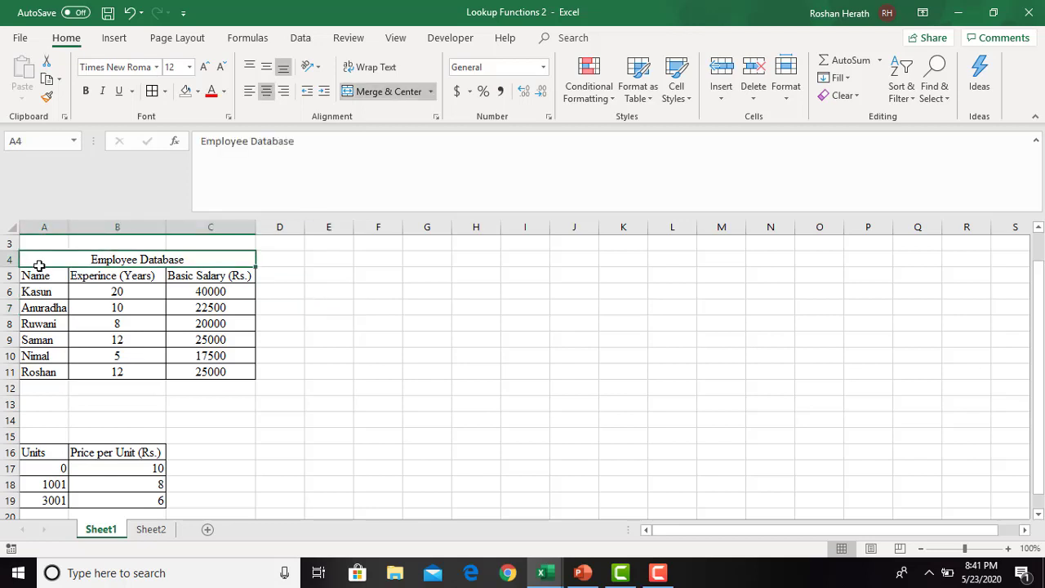
{"action": "left_click", "coordinate": [334, 310]}
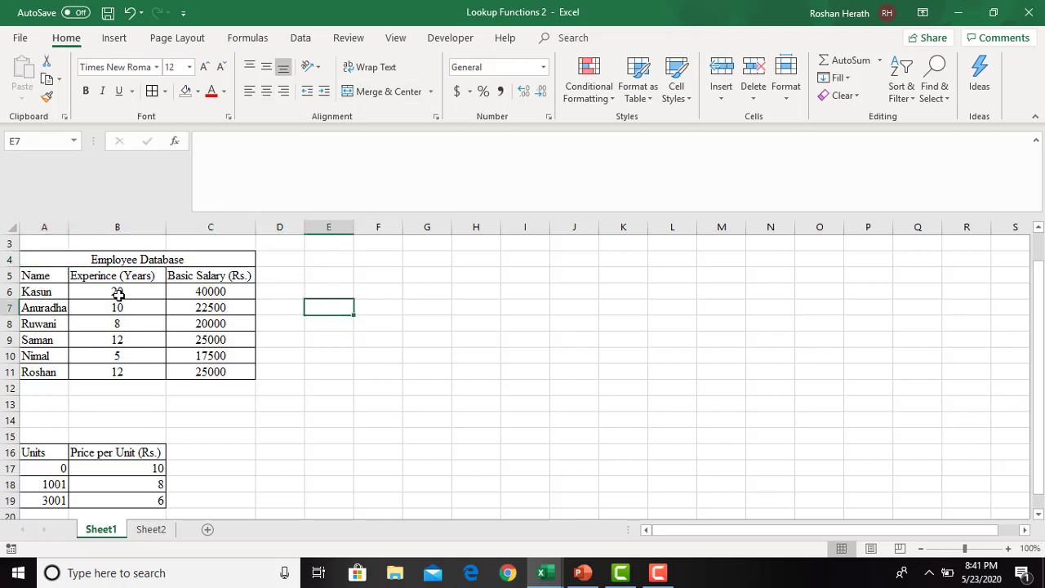
{"action": "left_click", "coordinate": [334, 292]}
{"action": "left_click", "coordinate": [171, 306]}
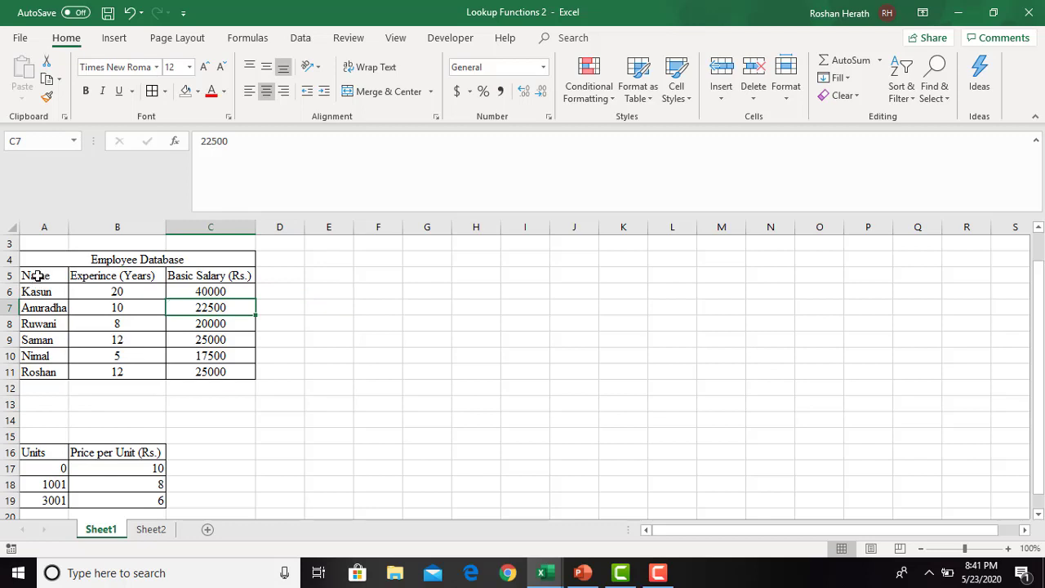
Copy the Employee Database table A4:C11 and paste it transposed at cell H4 using Paste Special
{"action": "left_click_drag", "start_coordinate": [39, 262], "coordinate": [144, 370]}
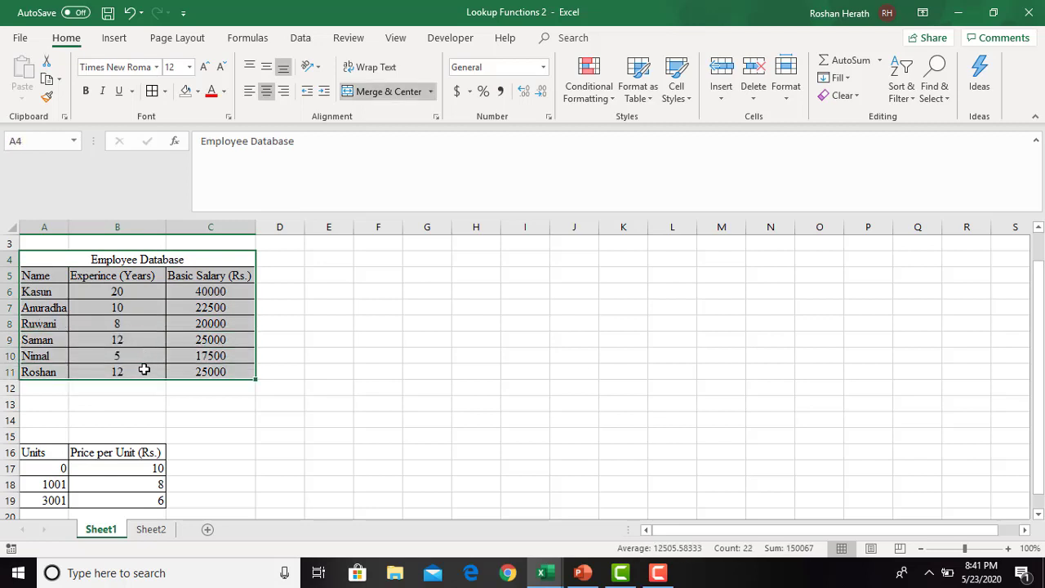
{"action": "right_click", "coordinate": [144, 313]}
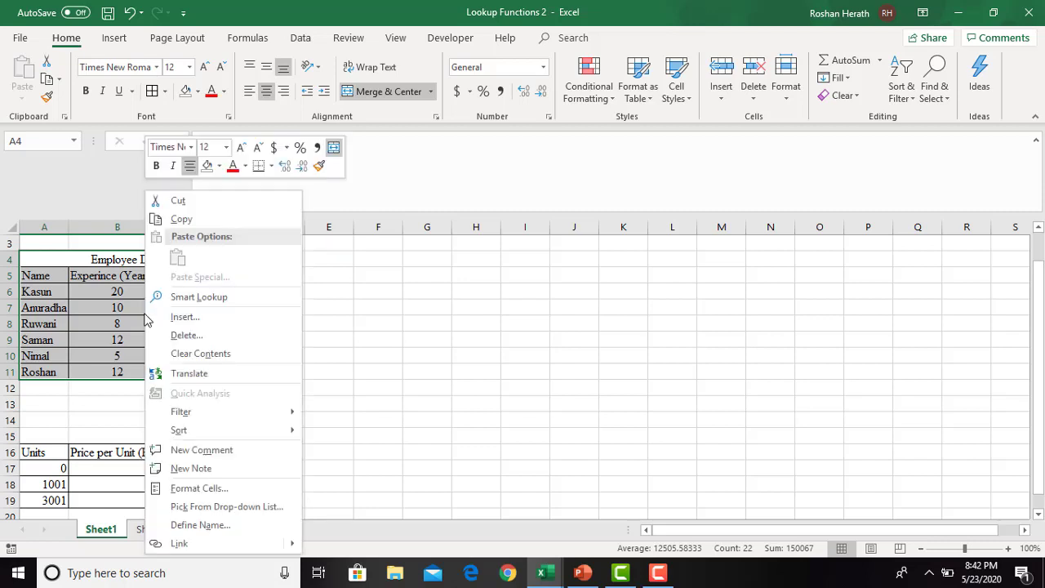
{"action": "left_click", "coordinate": [185, 219]}
{"action": "left_click", "coordinate": [469, 260]}
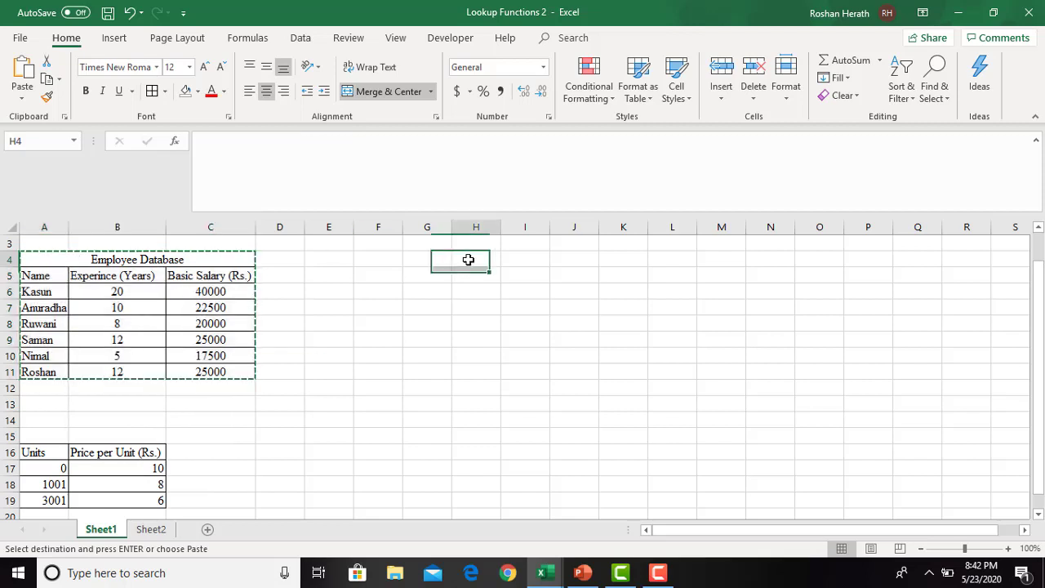
{"action": "right_click", "coordinate": [469, 263]}
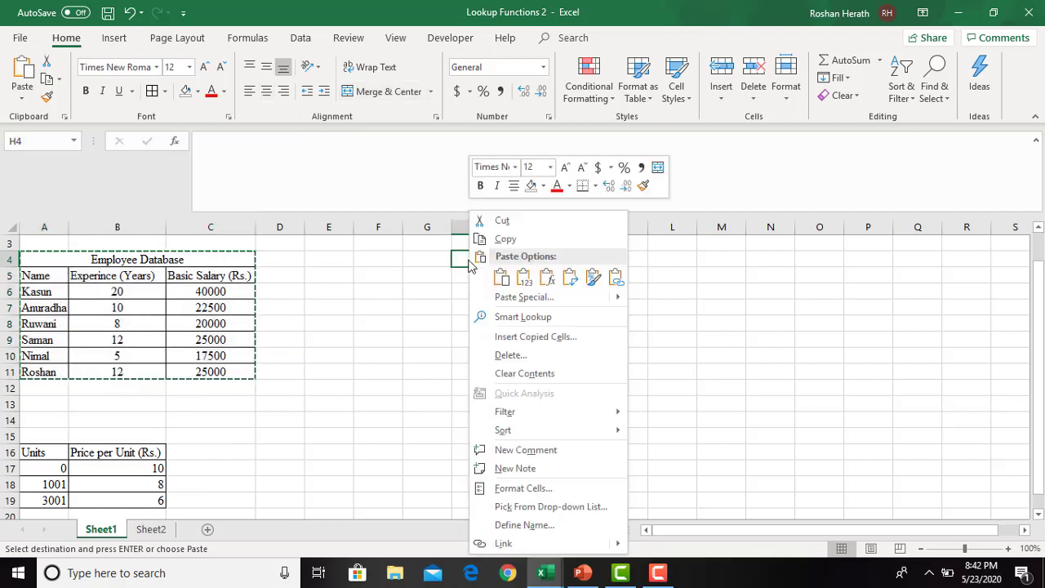
{"action": "left_click", "coordinate": [523, 297]}
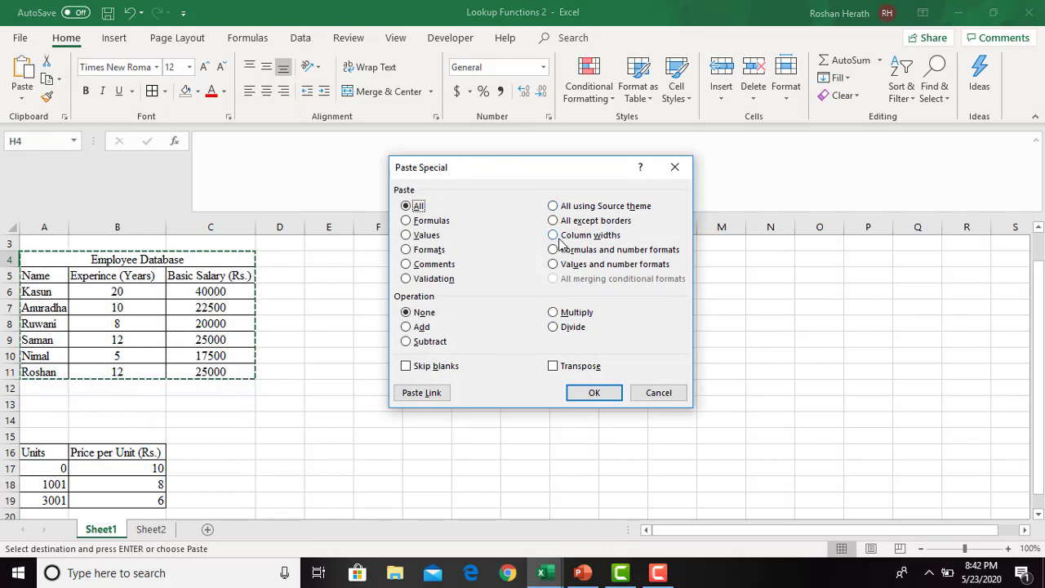
{"action": "left_click", "coordinate": [554, 367]}
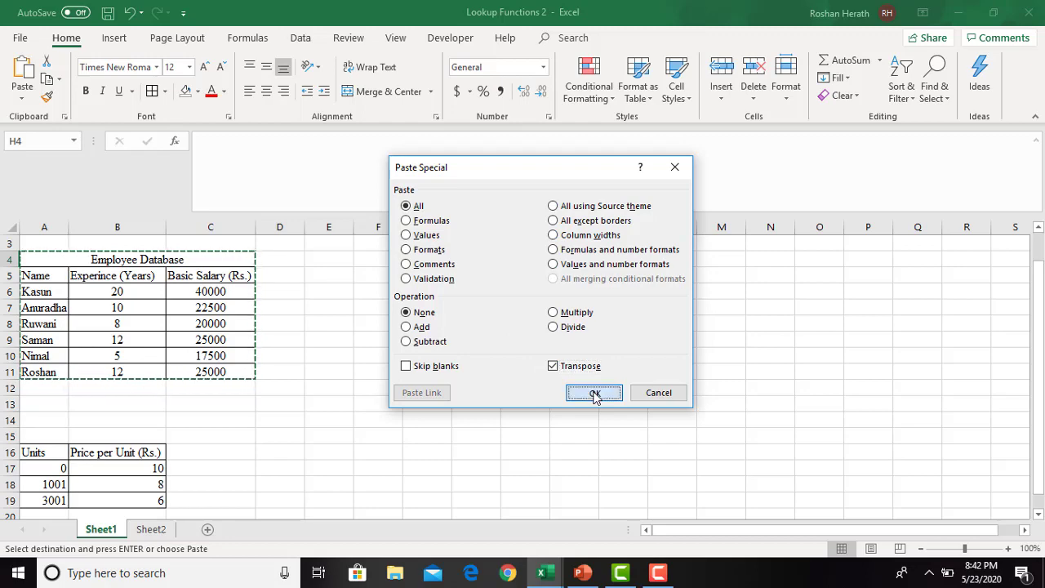
{"action": "left_click", "coordinate": [594, 393]}
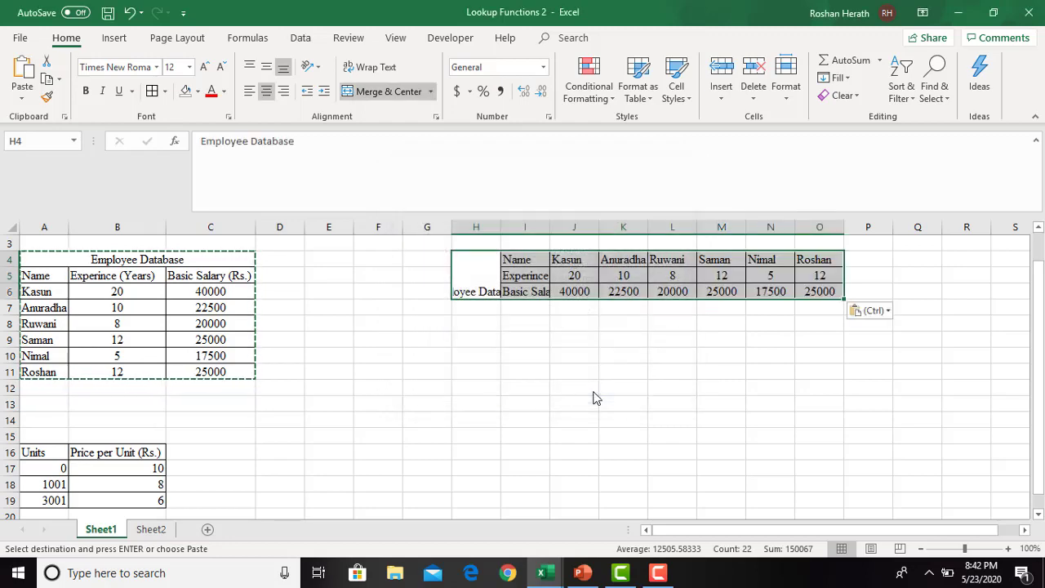
Insert a line break between Employee and Database in the transposed table's merged title cell
{"action": "double_click", "coordinate": [480, 290]}
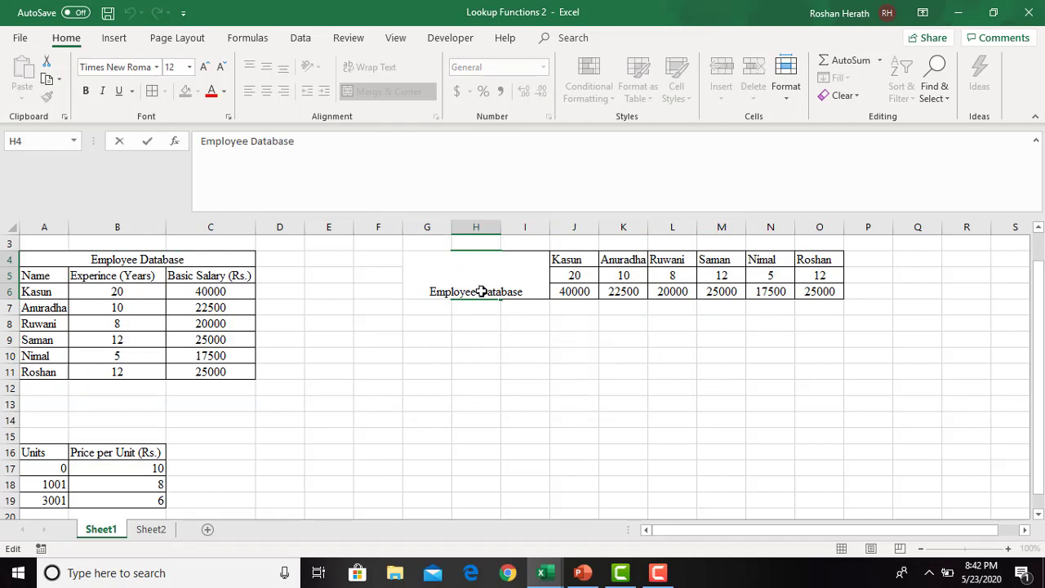
{"action": "key", "text": "alt+Return"}
{"action": "left_click", "coordinate": [584, 342]}
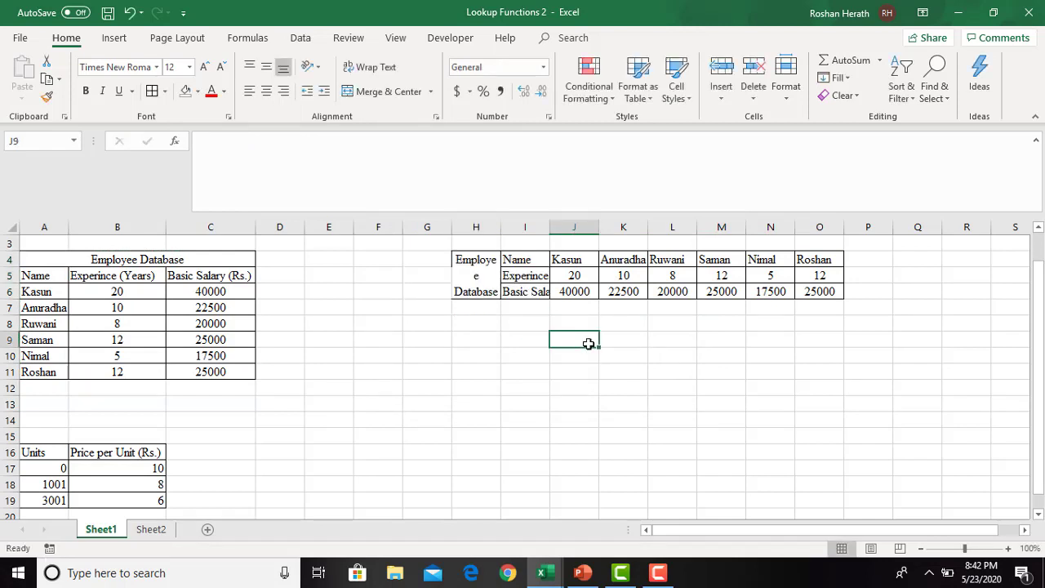
Widen column H so each title word fits on one line, and narrow column G to 7.29
{"action": "left_click_drag", "start_coordinate": [501, 225], "coordinate": [538, 227]}
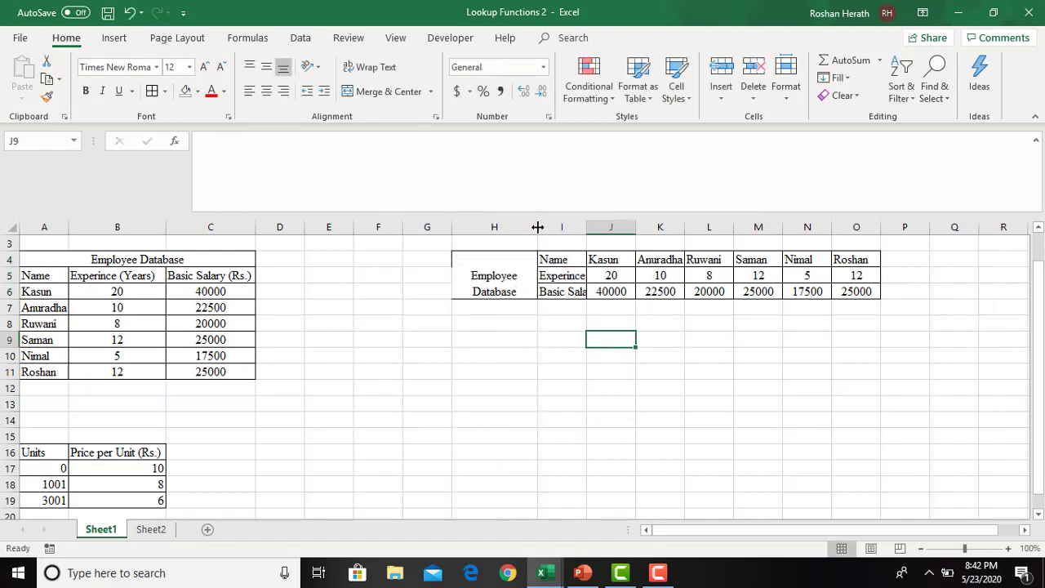
{"action": "left_click", "coordinate": [496, 354]}
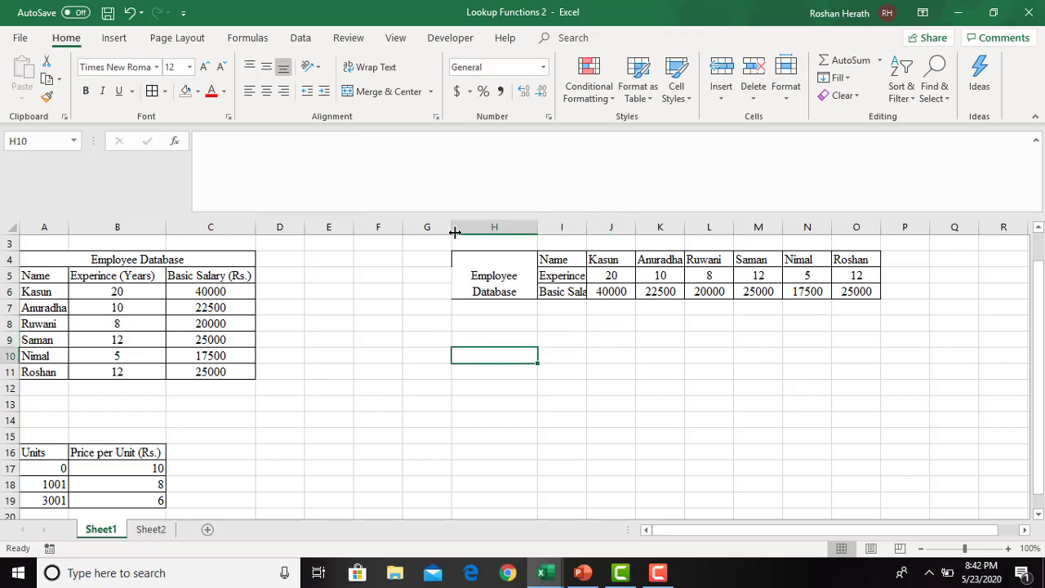
{"action": "left_click_drag", "start_coordinate": [455, 221], "coordinate": [447, 224]}
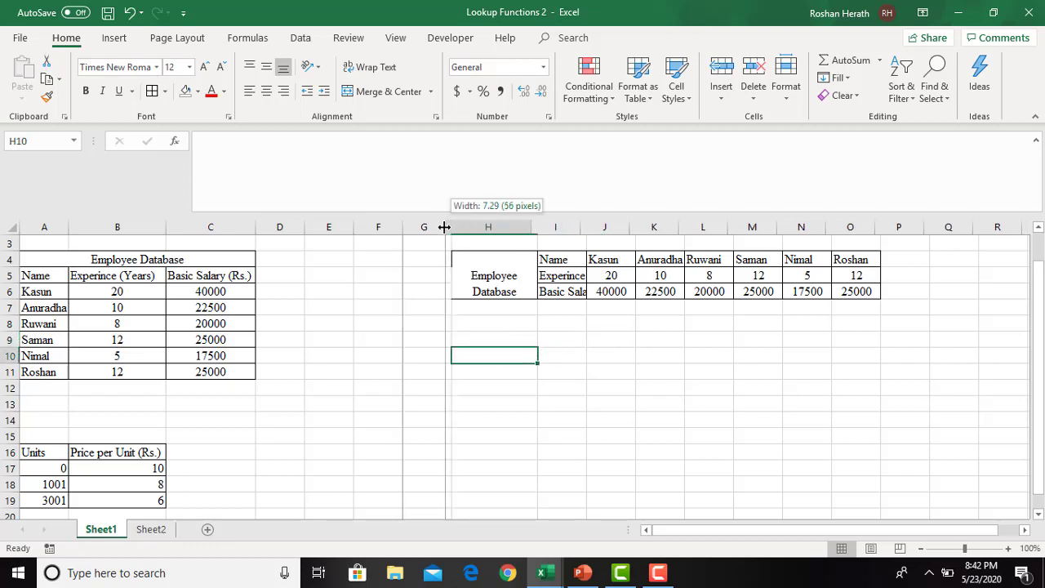
{"action": "left_click", "coordinate": [534, 353]}
Apply a border to the merged Employee Database title cell at H4
{"action": "left_click", "coordinate": [478, 268]}
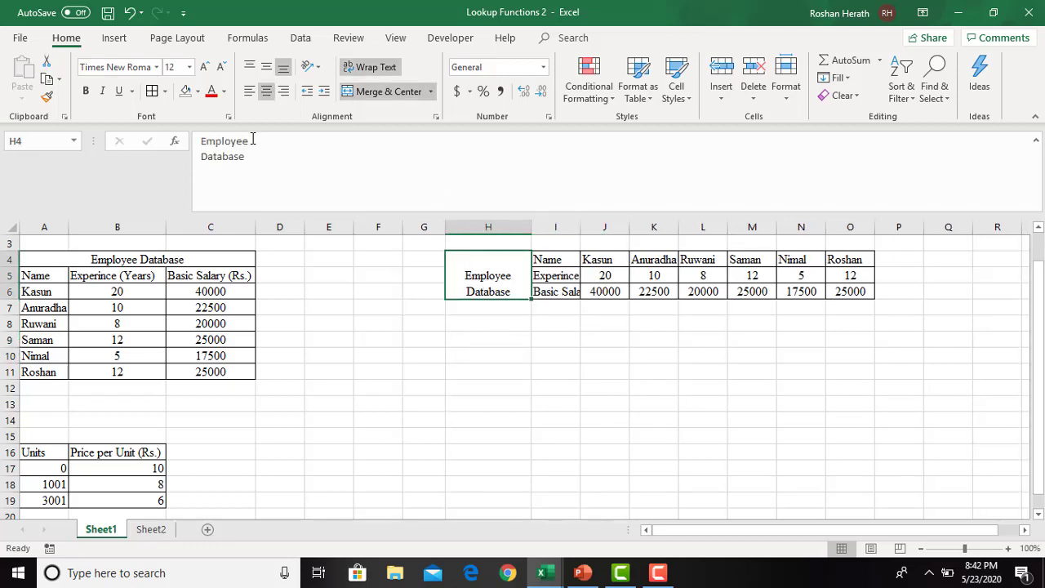
{"action": "left_click", "coordinate": [149, 92]}
{"action": "left_click", "coordinate": [494, 367]}
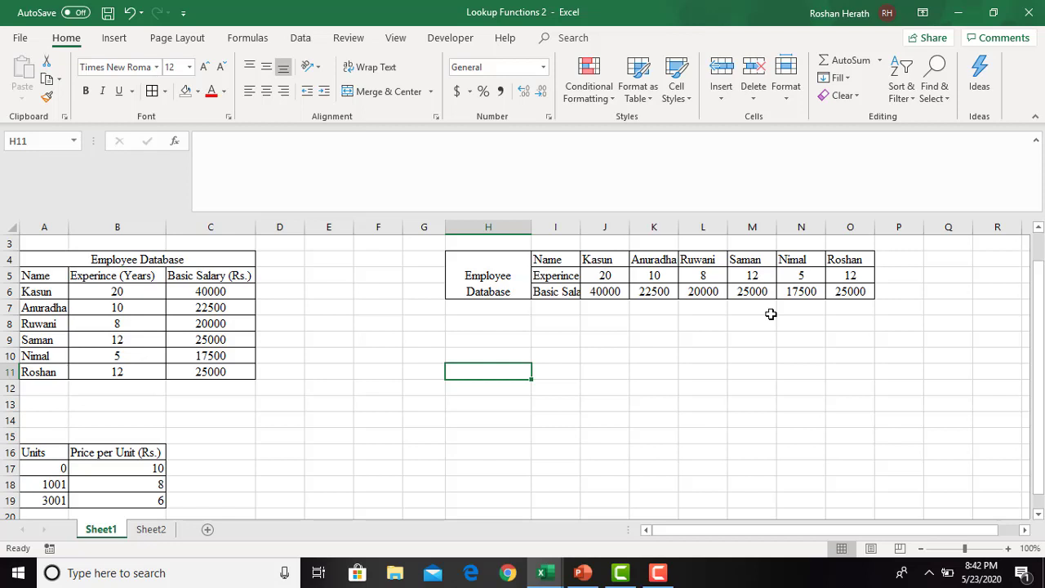
Enter the labels Input in I11, Output in I15 and Name in I12 below the transposed table
{"action": "left_click", "coordinate": [590, 366]}
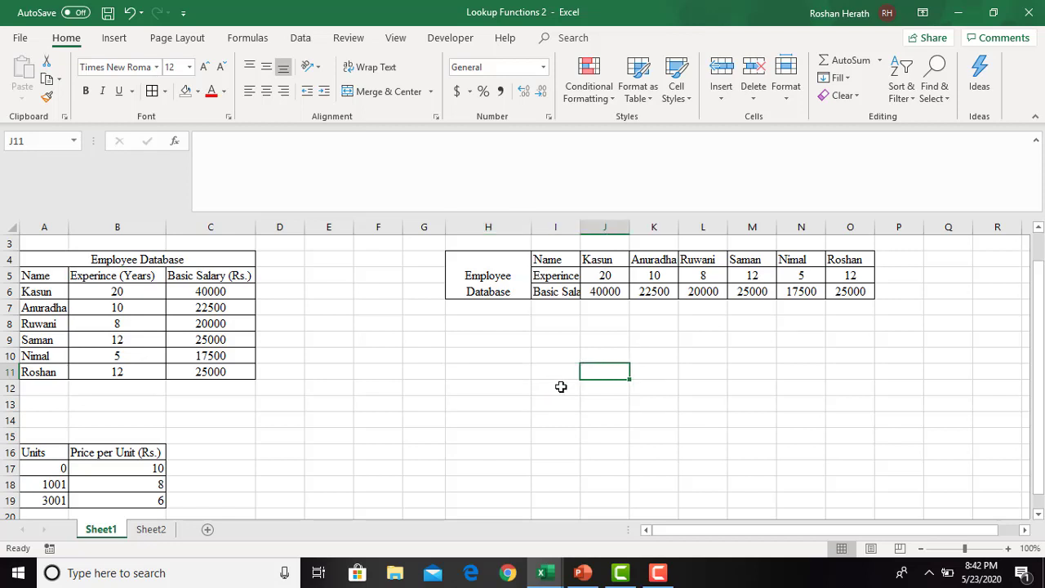
{"action": "left_click", "coordinate": [559, 370]}
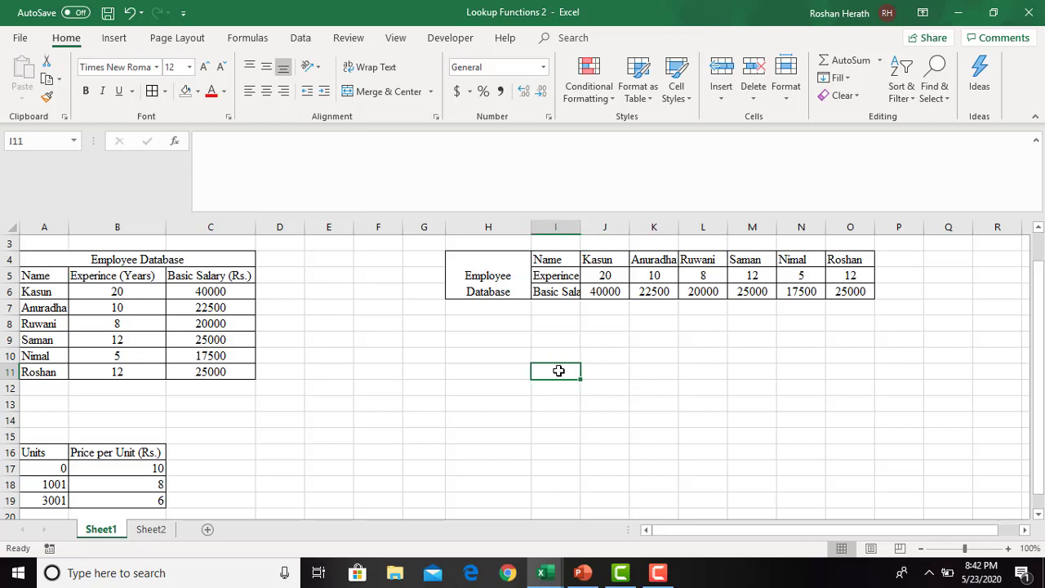
{"action": "type", "text": "Input"}
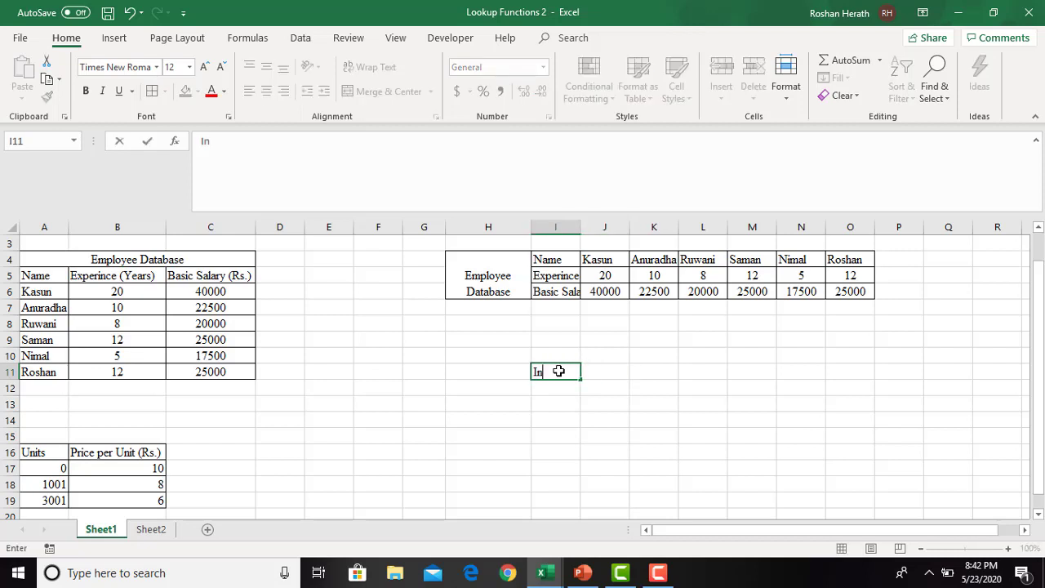
{"action": "left_click", "coordinate": [547, 436]}
{"action": "type", "text": "O"}
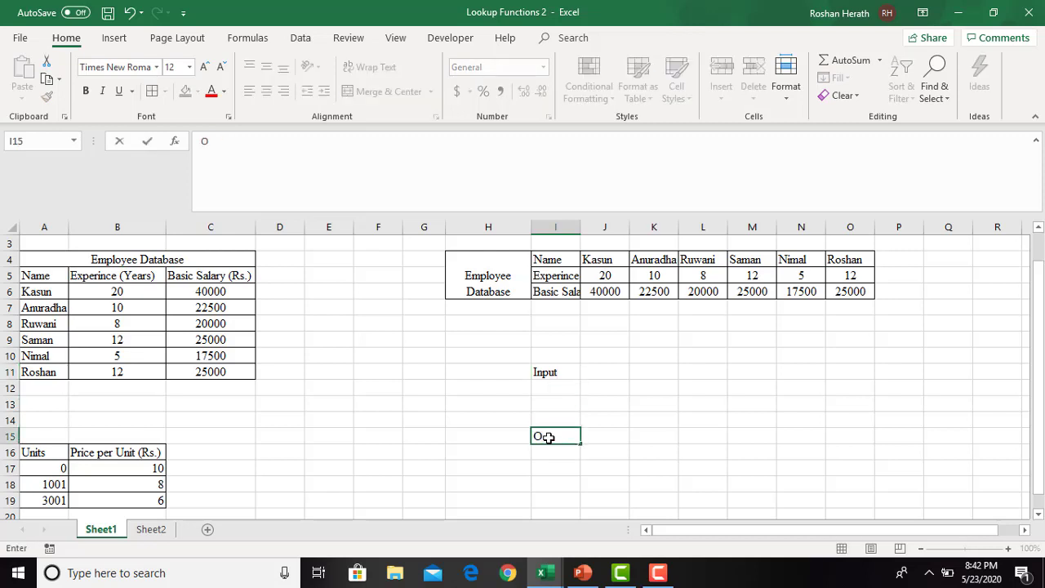
{"action": "type", "text": "utput"}
{"action": "left_click", "coordinate": [549, 388]}
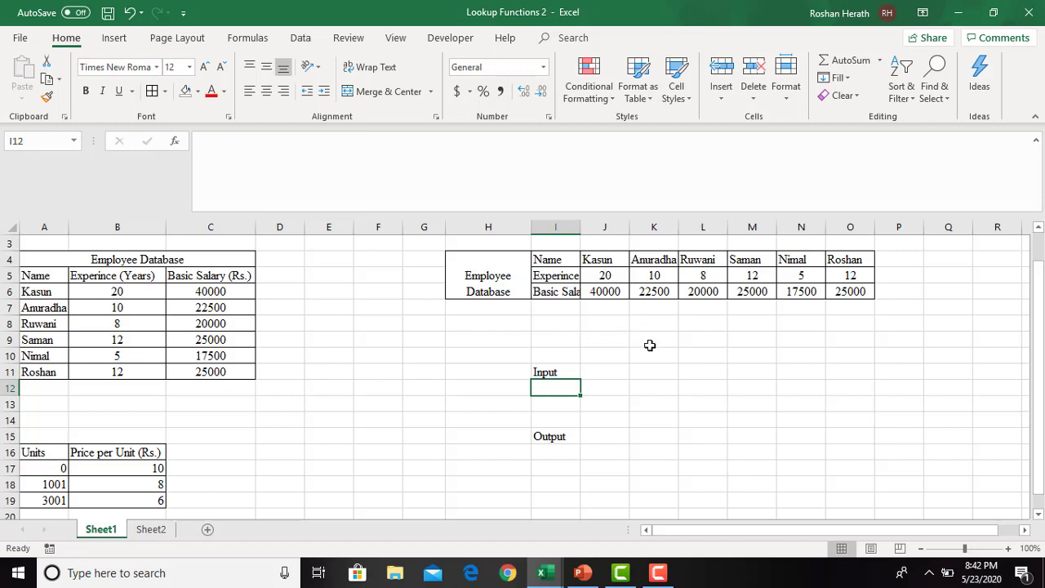
{"action": "type", "text": "Name"}
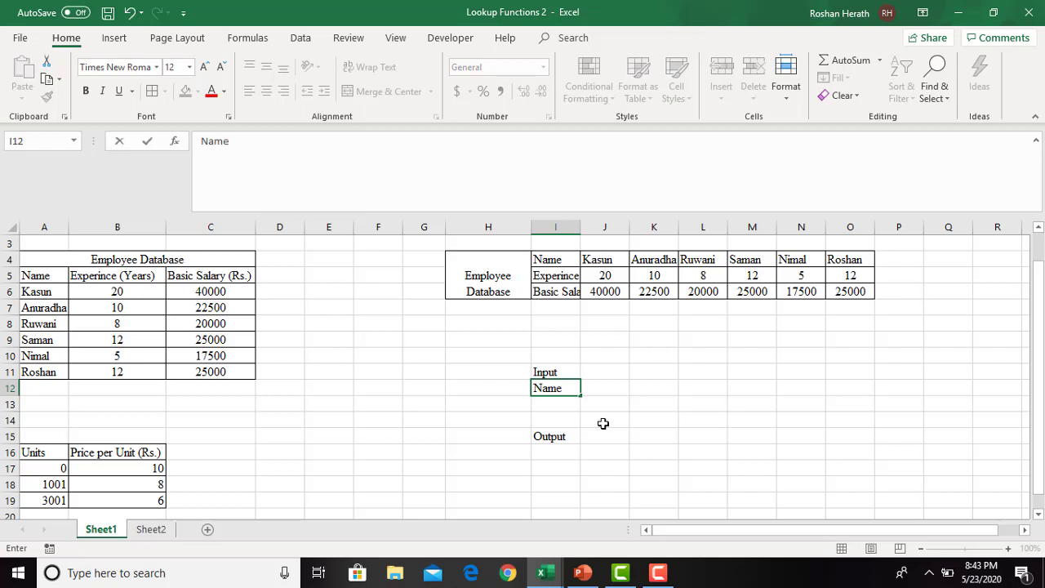
{"action": "key", "text": "Return"}
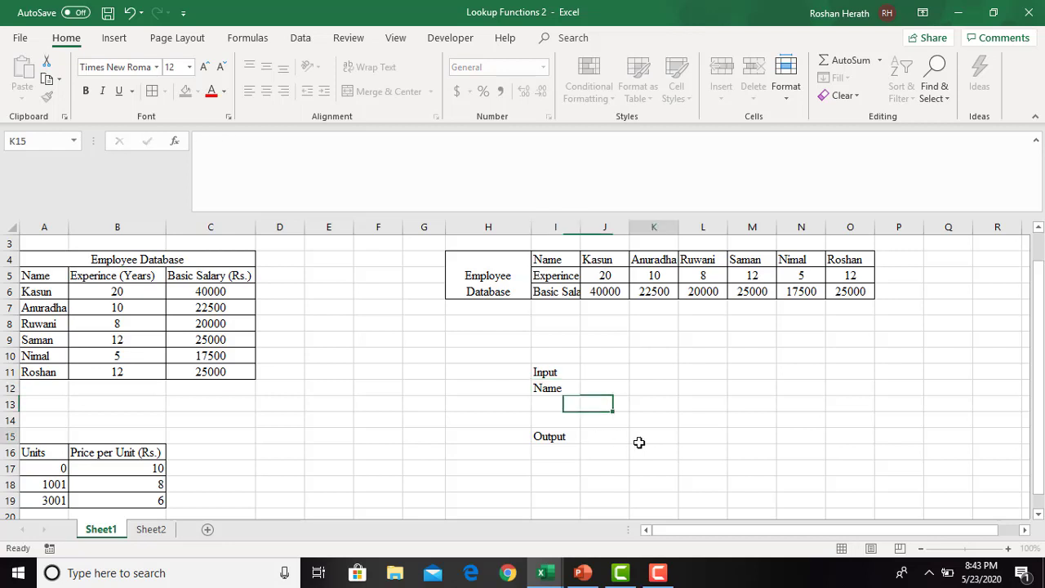
Fill the name entry cell J12 with light blue
{"action": "left_click", "coordinate": [639, 442]}
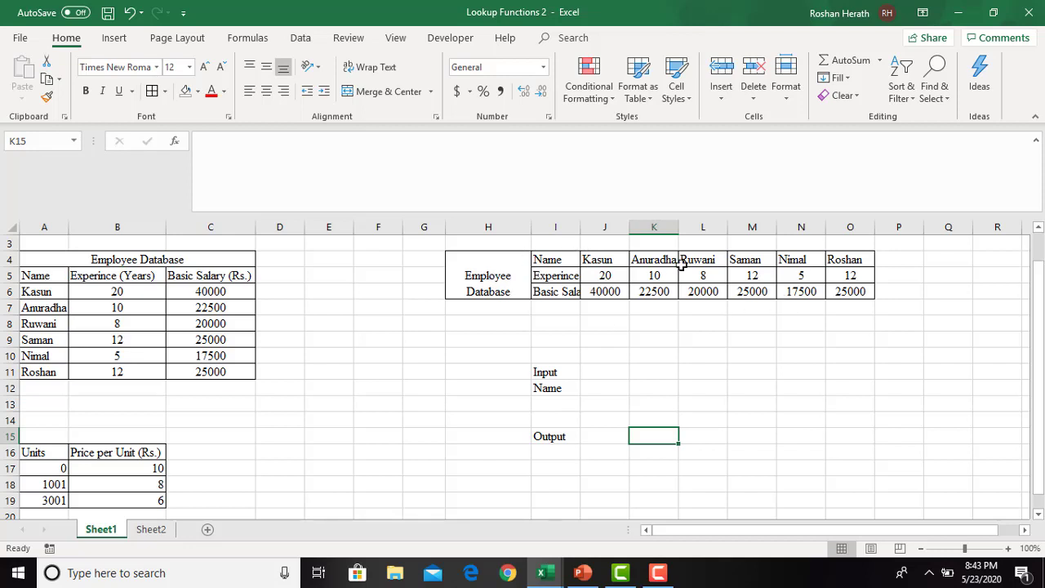
{"action": "left_click", "coordinate": [613, 387]}
{"action": "left_click", "coordinate": [198, 91]}
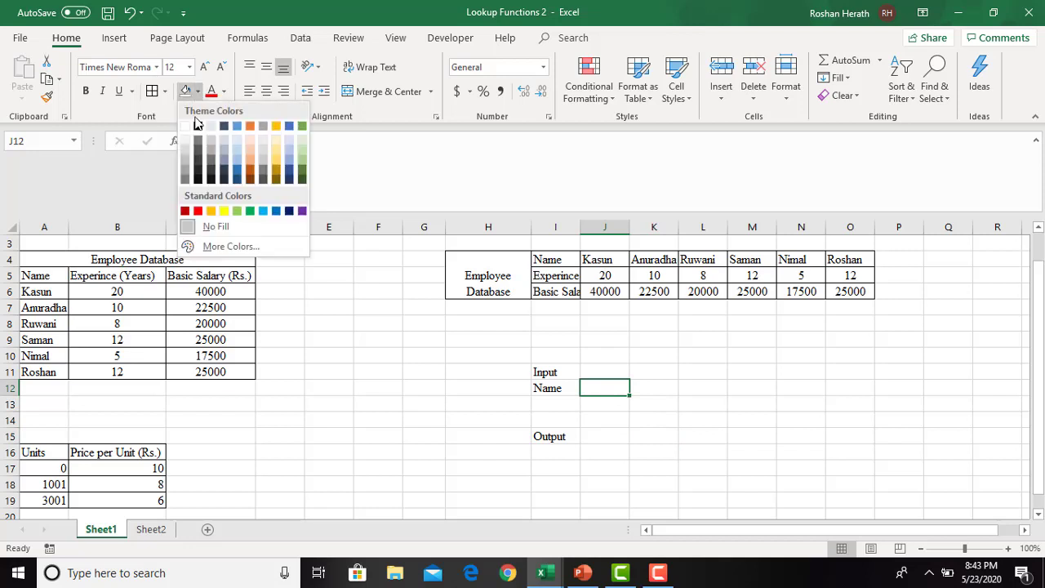
{"action": "left_click", "coordinate": [236, 146]}
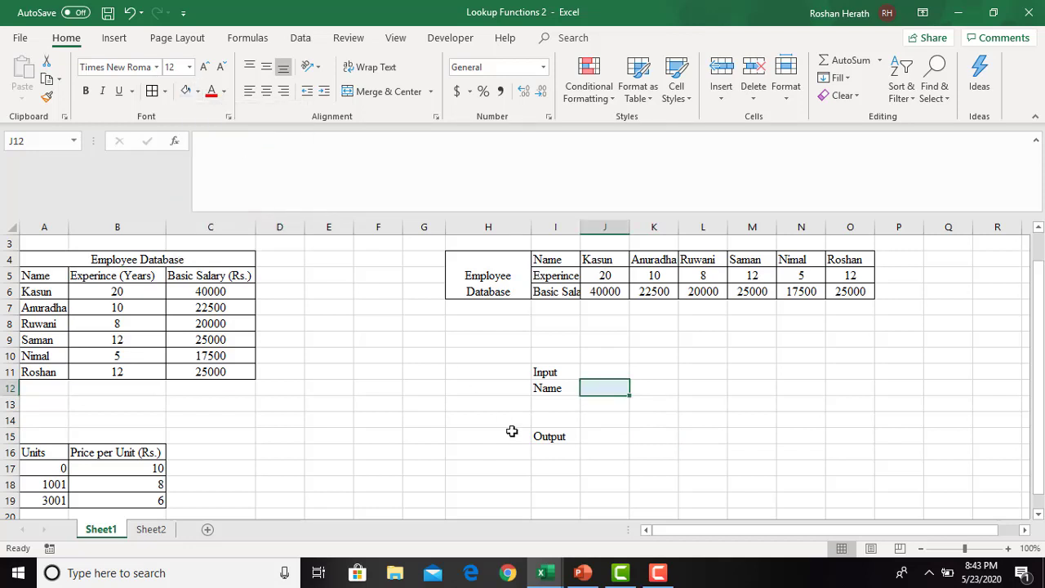
Enter the output labels Experince in I16 and Basic Salary in I17, and widen column I to fit them
{"action": "left_click", "coordinate": [551, 455]}
{"action": "type", "text": "E"}
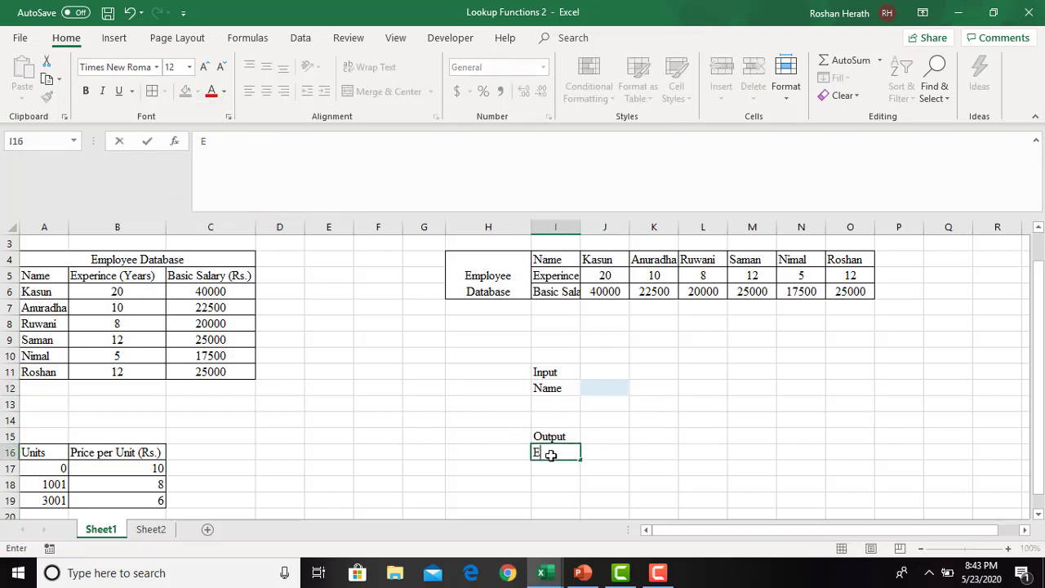
{"action": "type", "text": "xperince"}
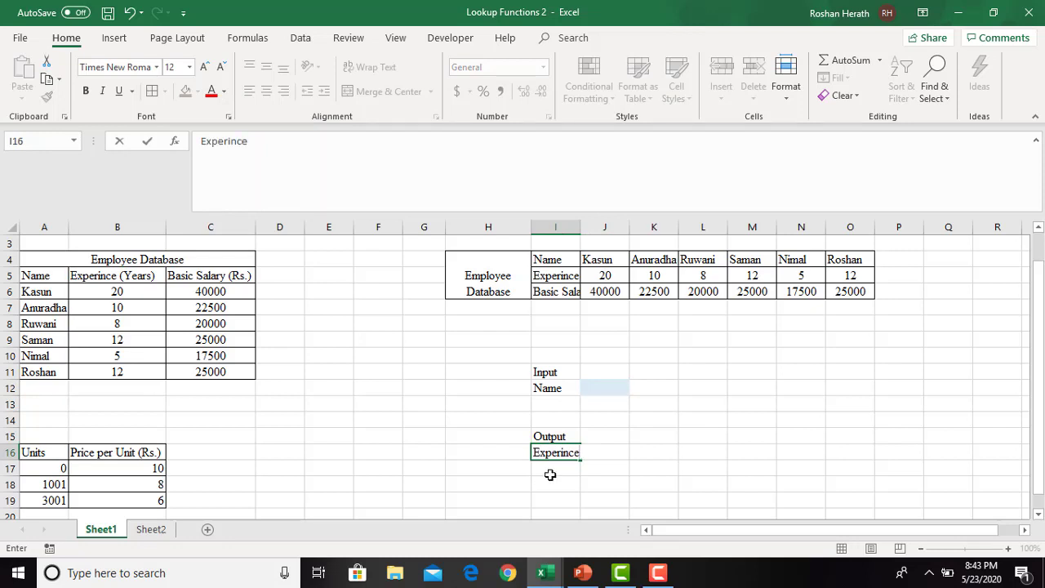
{"action": "left_click", "coordinate": [550, 475]}
{"action": "type", "text": "B"}
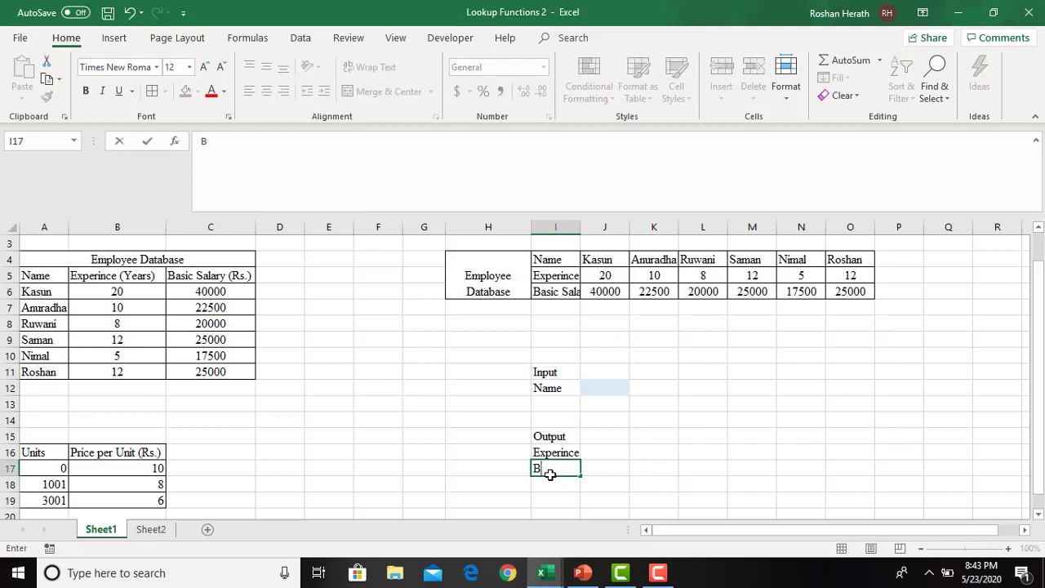
{"action": "type", "text": "asic Salary"}
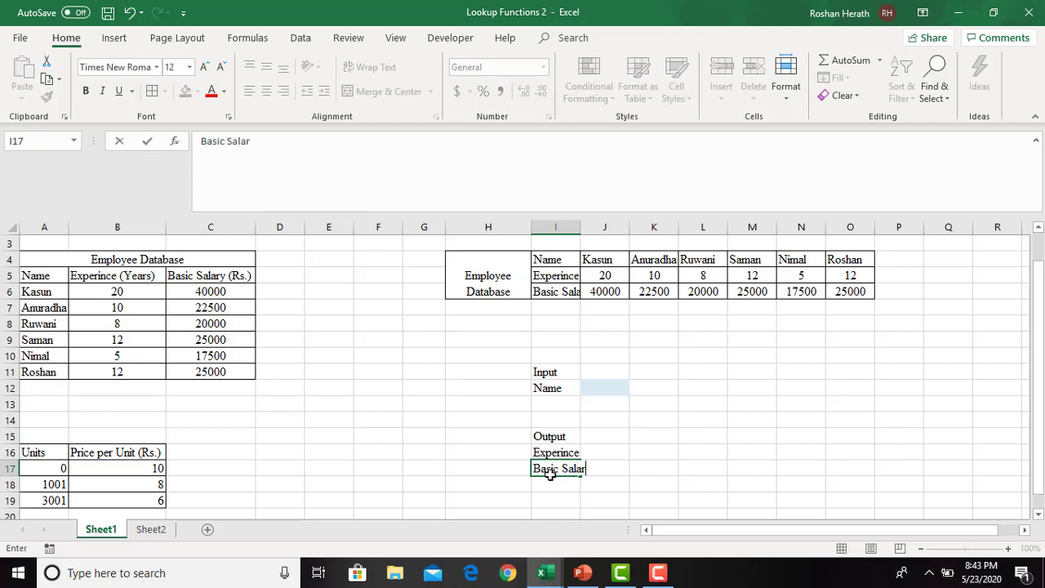
{"action": "left_click", "coordinate": [727, 418]}
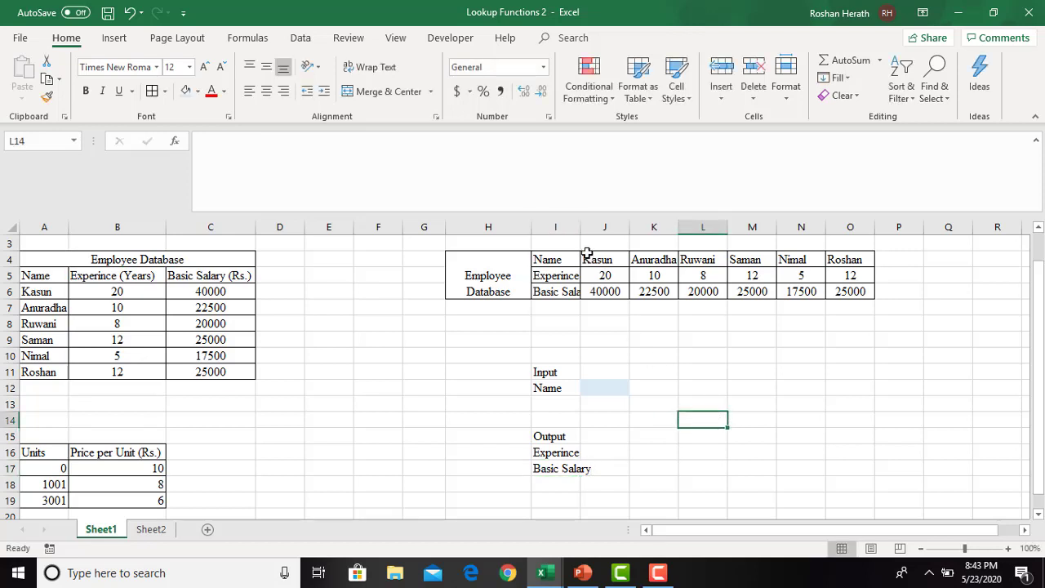
{"action": "left_click_drag", "start_coordinate": [581, 233], "coordinate": [602, 233]}
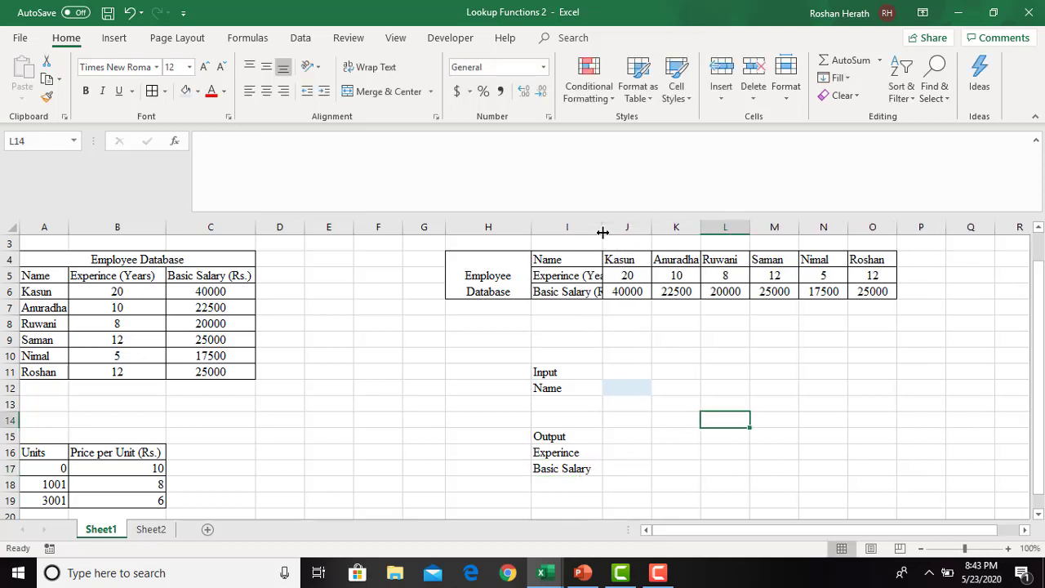
{"action": "left_click", "coordinate": [743, 435]}
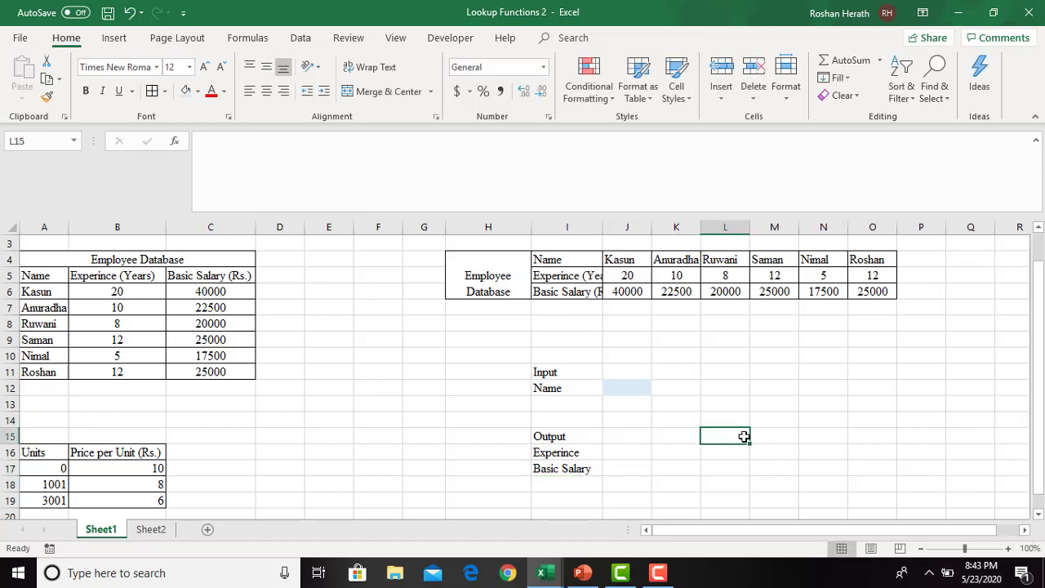
Fill the output cells J16 and J17 with light orange
{"action": "left_click", "coordinate": [626, 454]}
{"action": "left_click", "coordinate": [197, 91]}
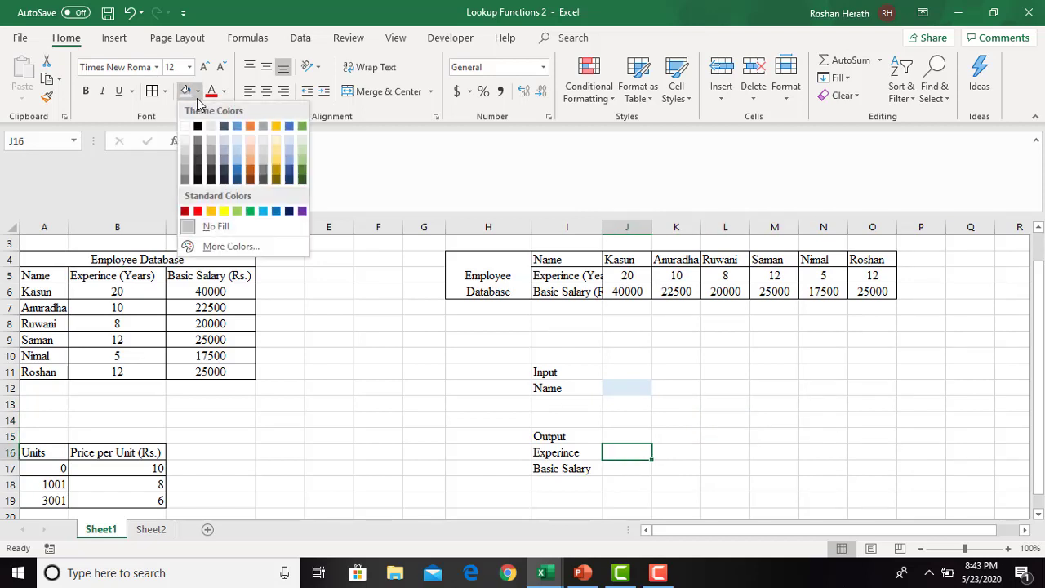
{"action": "left_click", "coordinate": [250, 148]}
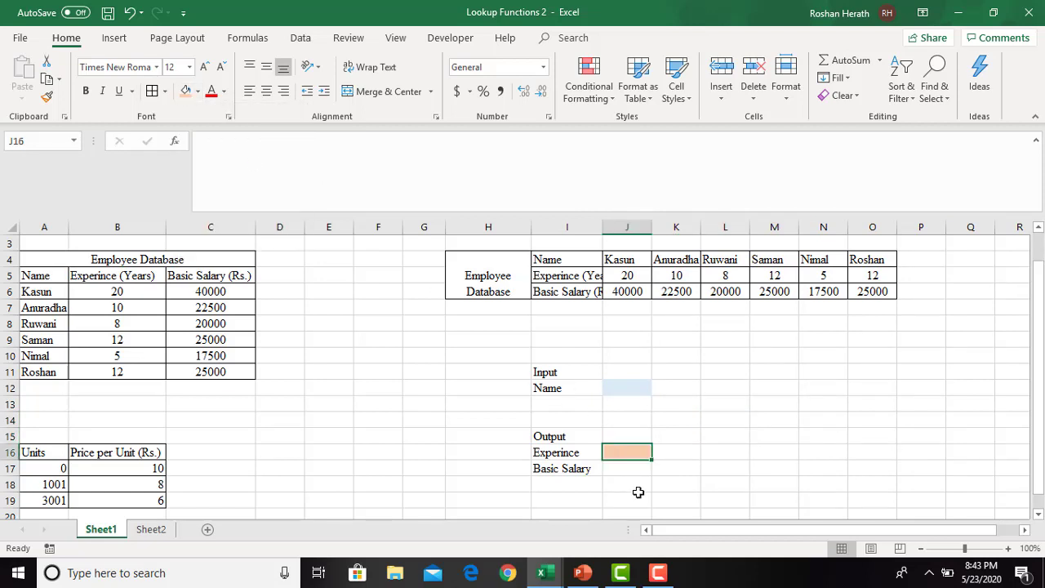
{"action": "left_click", "coordinate": [607, 468]}
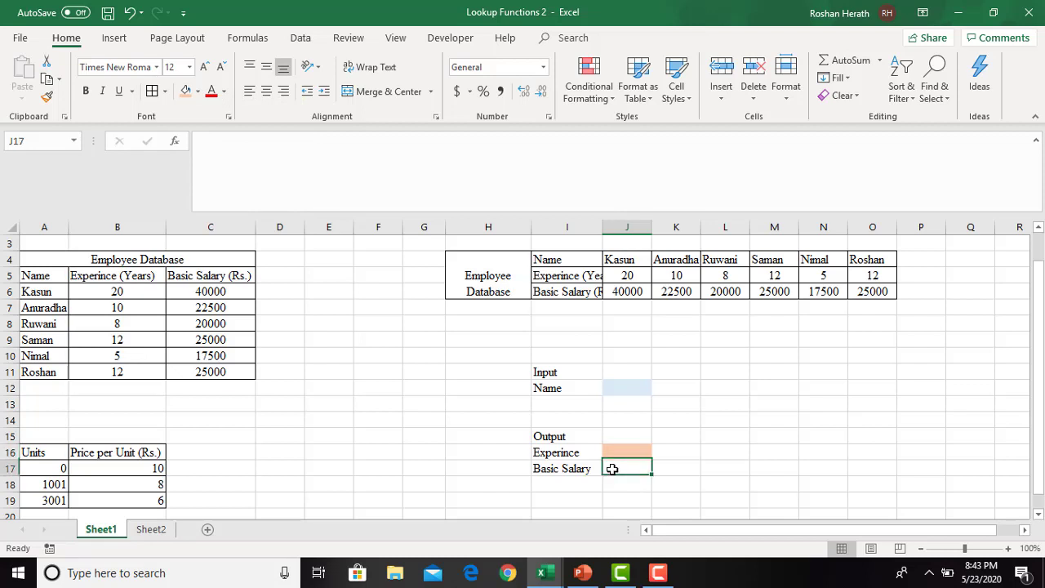
{"action": "left_click", "coordinate": [185, 97]}
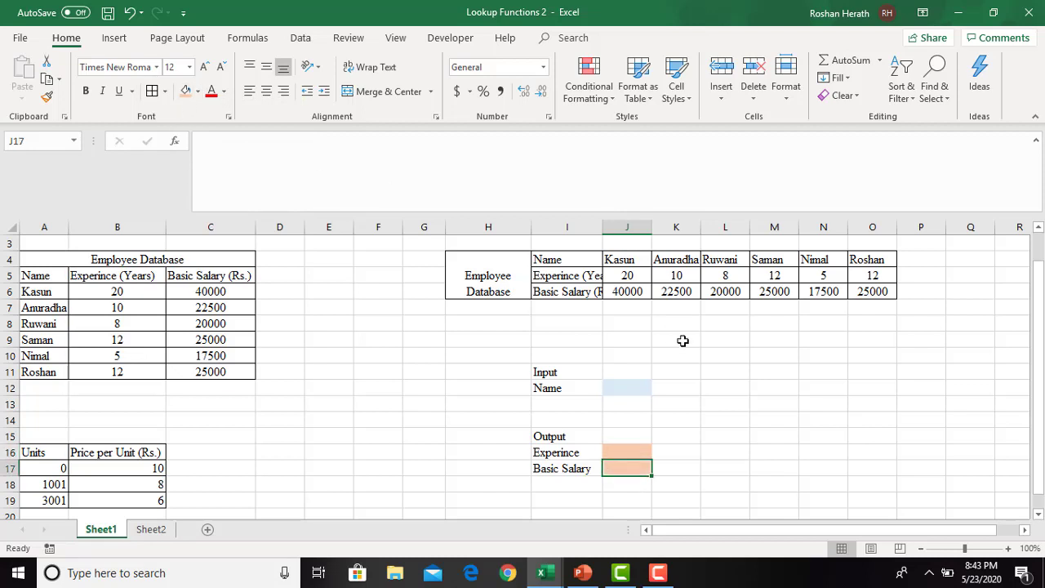
{"action": "left_click", "coordinate": [746, 423]}
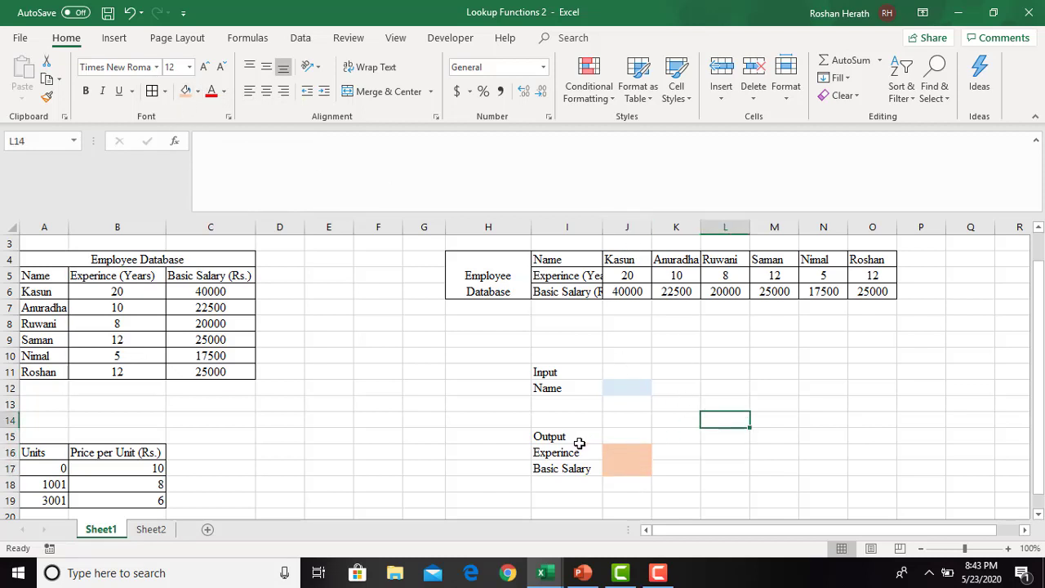
Apply borders to all cells of the output block I16:J17, and widen column I until the horizontal table's row labels fit fully
{"action": "left_click_drag", "start_coordinate": [576, 437], "coordinate": [624, 468]}
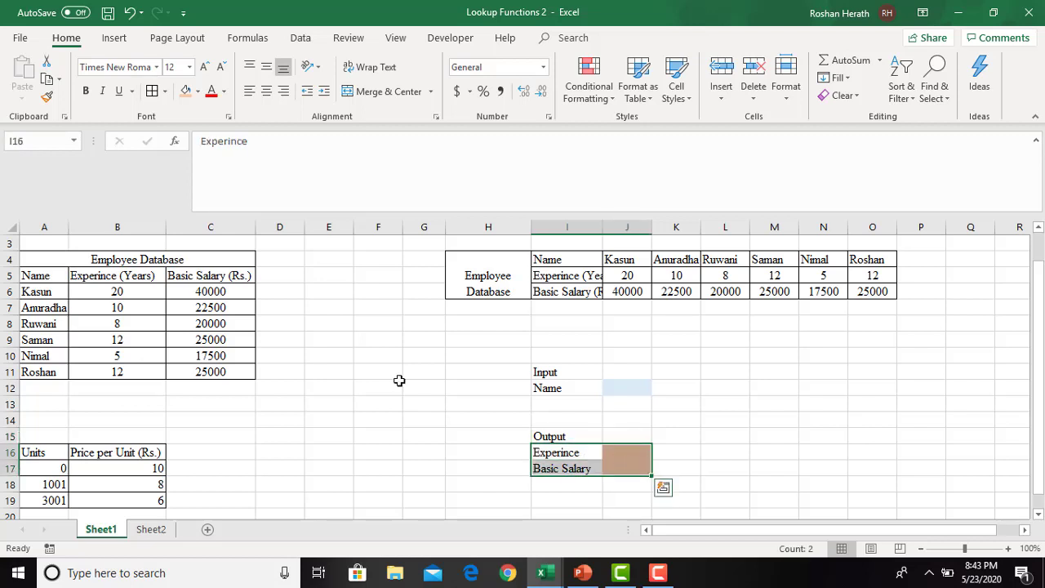
{"action": "left_click", "coordinate": [151, 91]}
{"action": "left_click", "coordinate": [802, 445]}
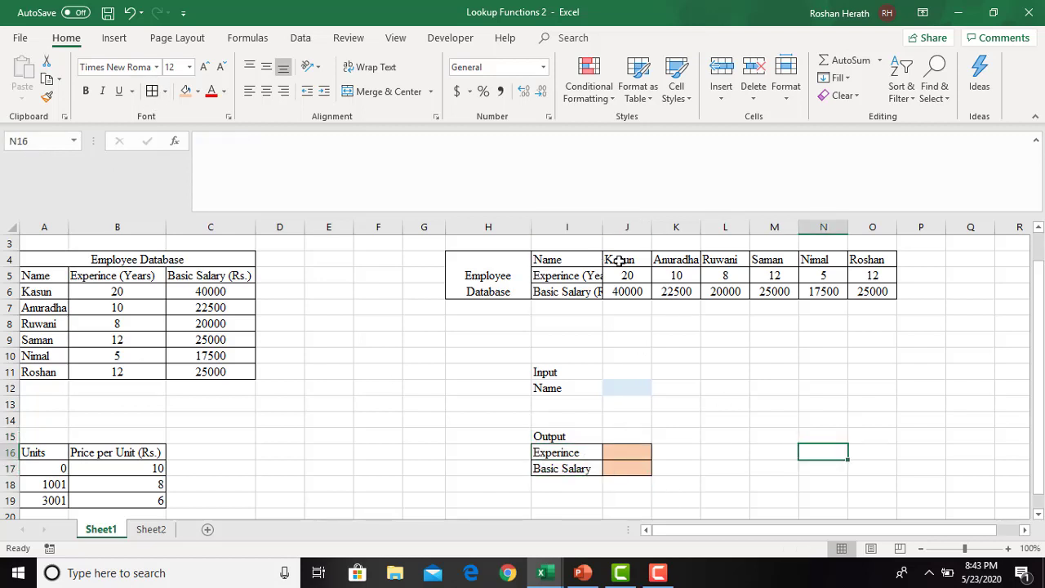
{"action": "left_click_drag", "start_coordinate": [603, 226], "coordinate": [639, 222]}
{"action": "left_click", "coordinate": [764, 390]}
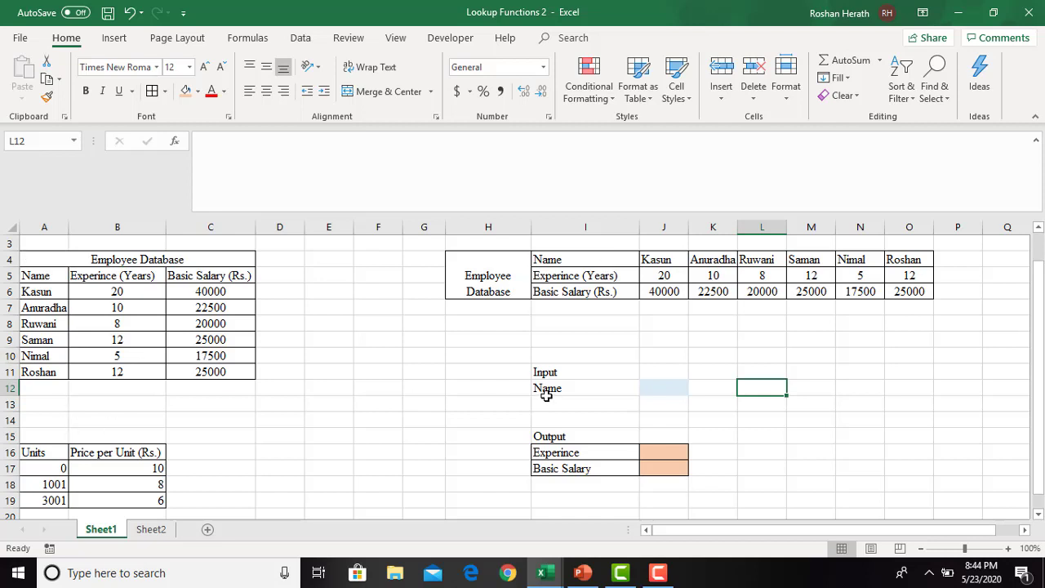
Sort the vertical employee table A5:C11 by Name in A to Z order, treating the first row as headers
{"action": "left_click", "coordinate": [267, 339]}
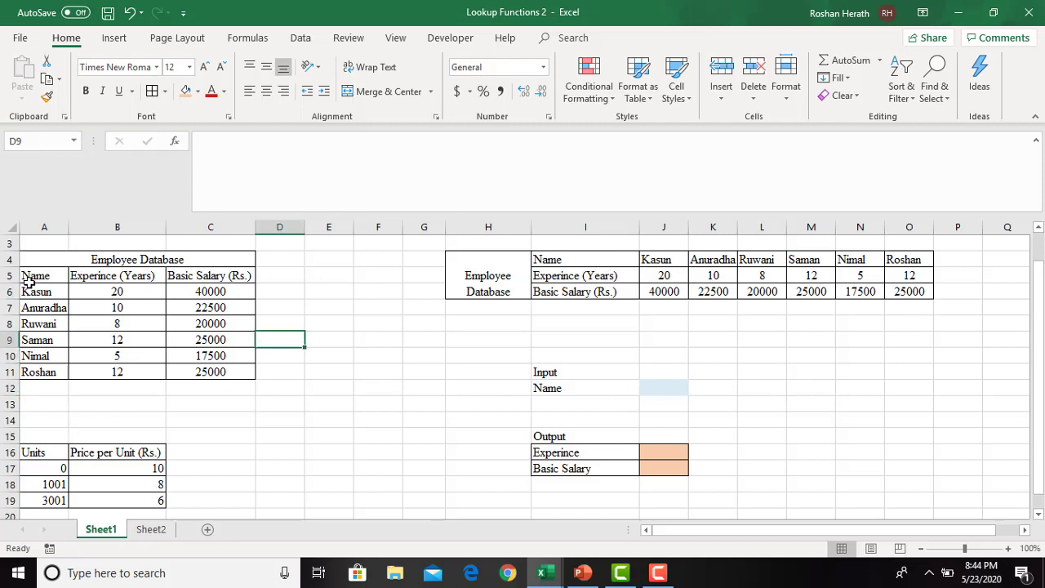
{"action": "left_click_drag", "start_coordinate": [26, 278], "coordinate": [207, 371]}
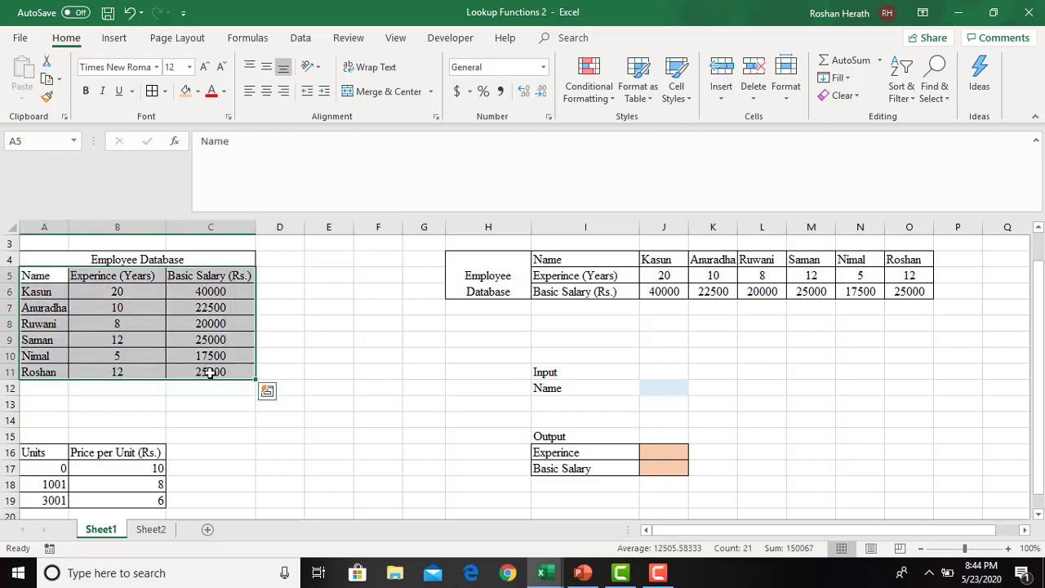
{"action": "left_click", "coordinate": [902, 97]}
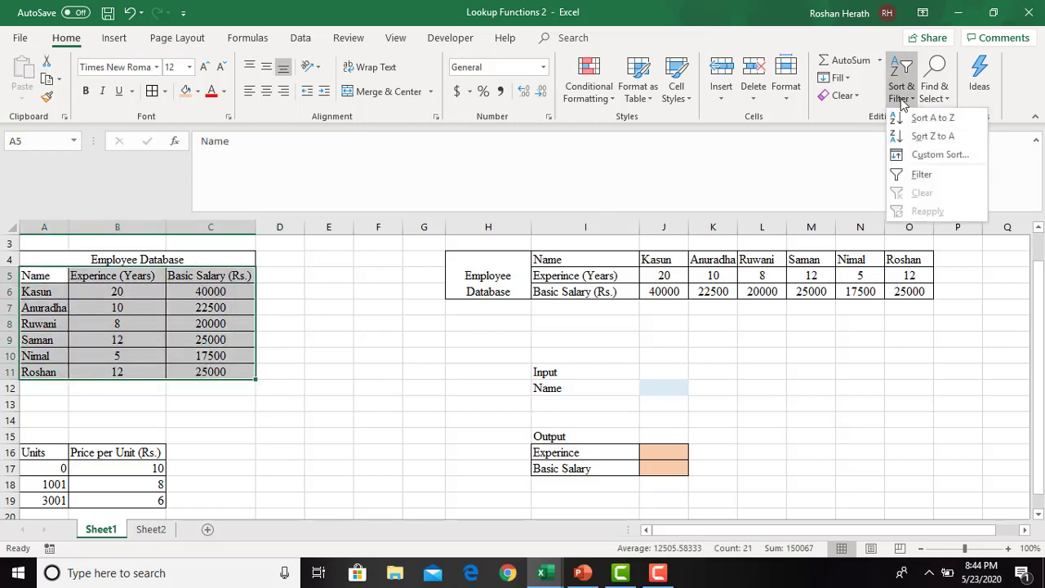
{"action": "left_click", "coordinate": [937, 156]}
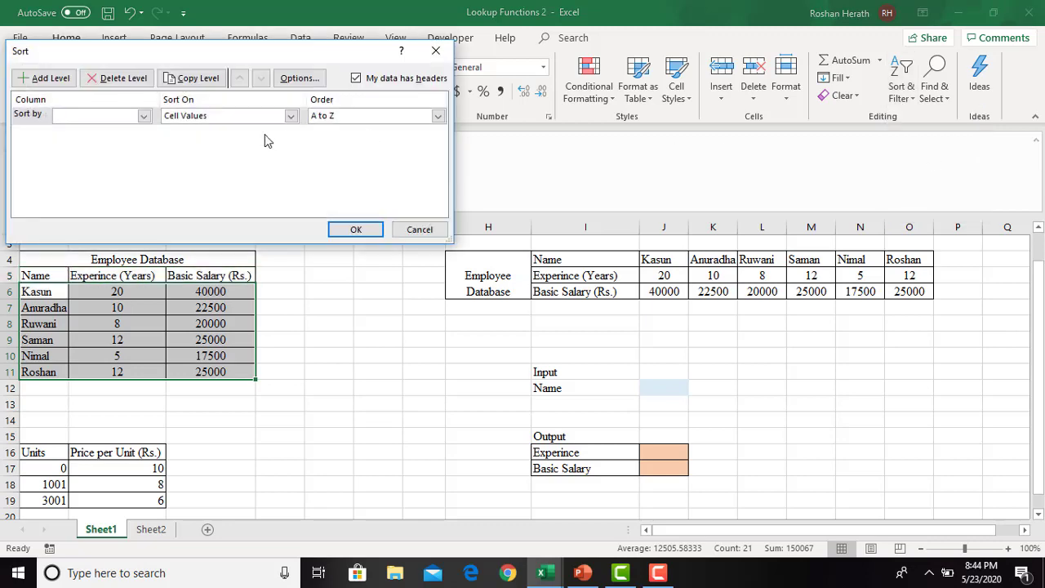
{"action": "left_click", "coordinate": [145, 117]}
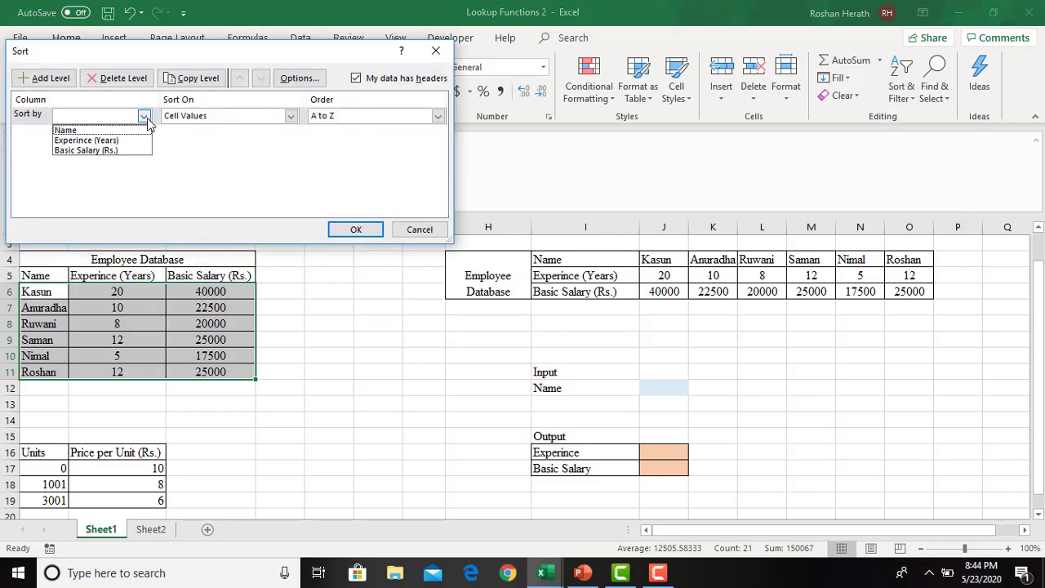
{"action": "left_click", "coordinate": [79, 132]}
{"action": "left_click", "coordinate": [439, 116]}
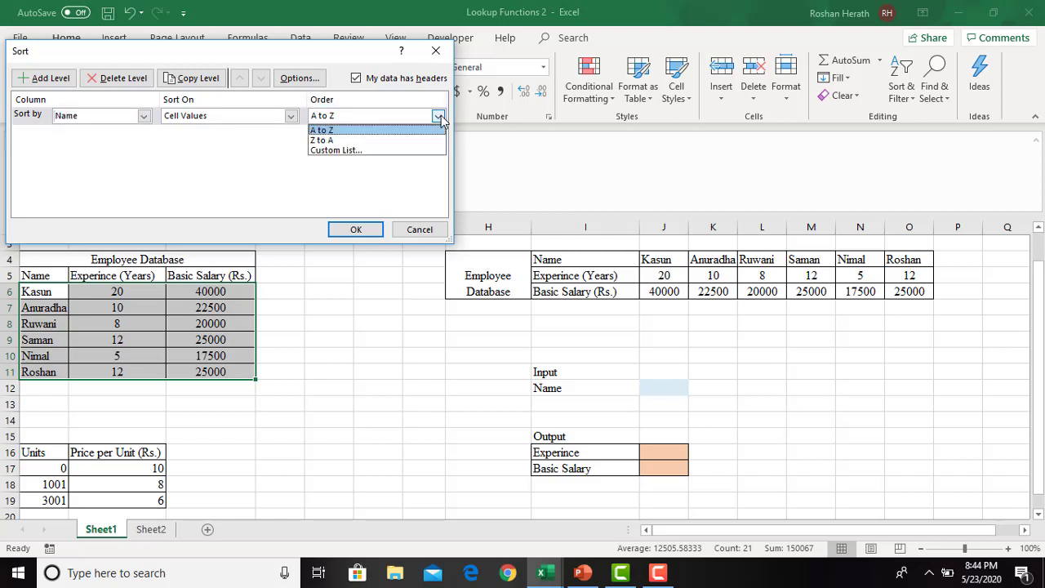
{"action": "left_click", "coordinate": [436, 130]}
{"action": "left_click", "coordinate": [355, 230]}
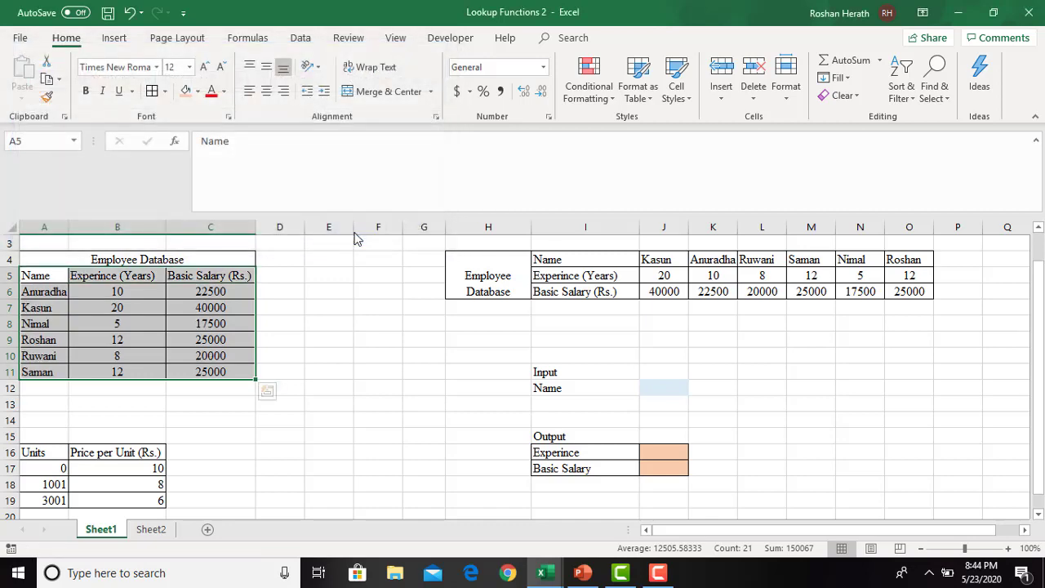
{"action": "left_click", "coordinate": [372, 357]}
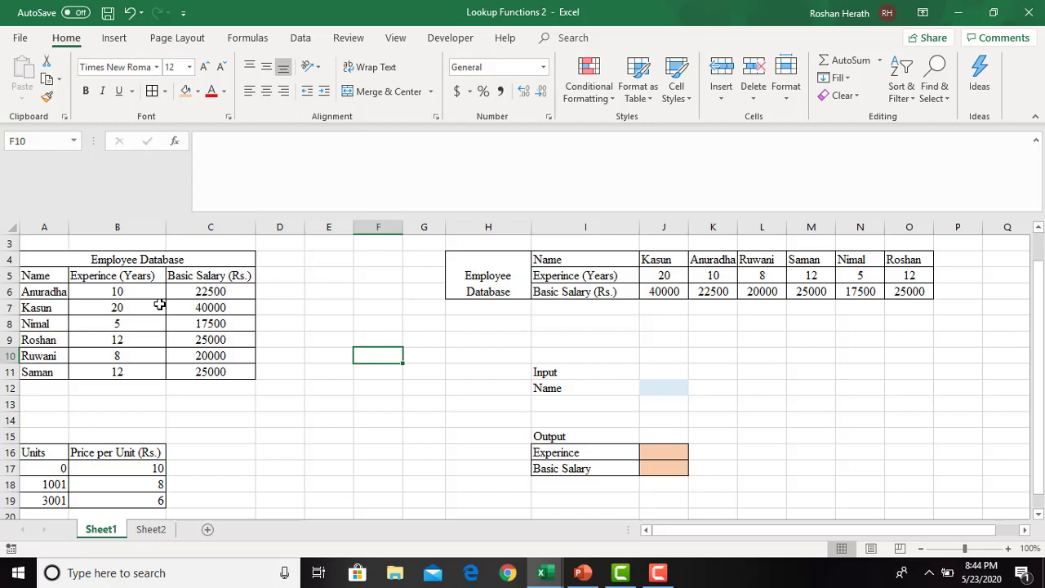
Examine the vertical table A5:C11 against the horizontal employee table and the input and output cells
{"action": "left_click", "coordinate": [914, 375]}
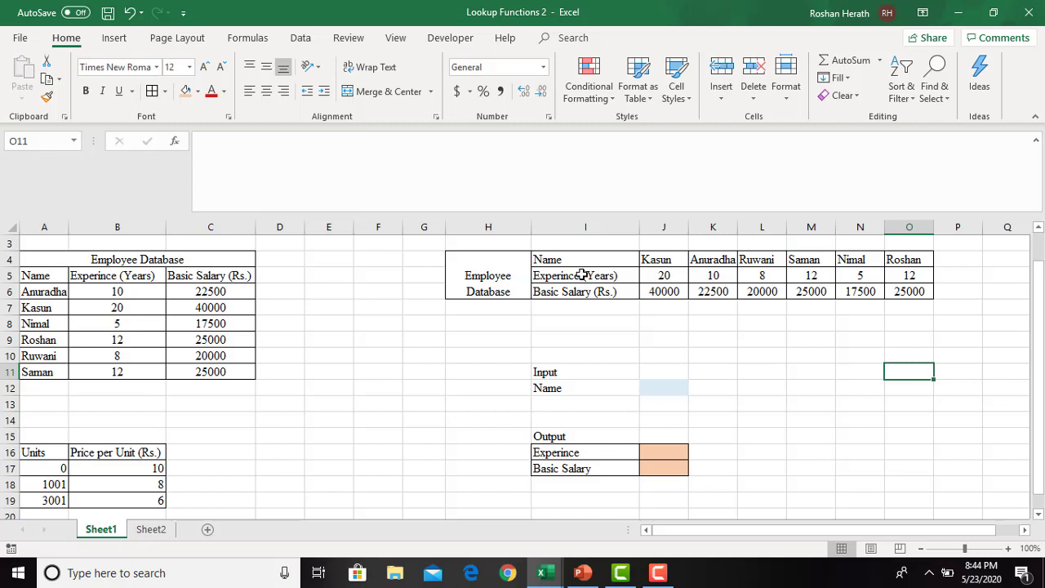
{"action": "left_click", "coordinate": [781, 443]}
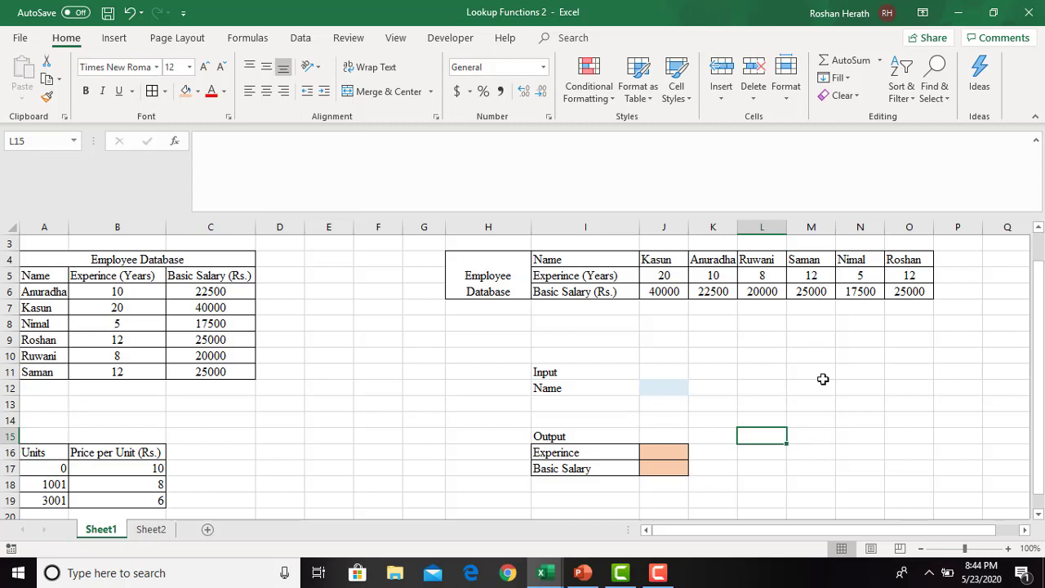
{"action": "left_click", "coordinate": [663, 454]}
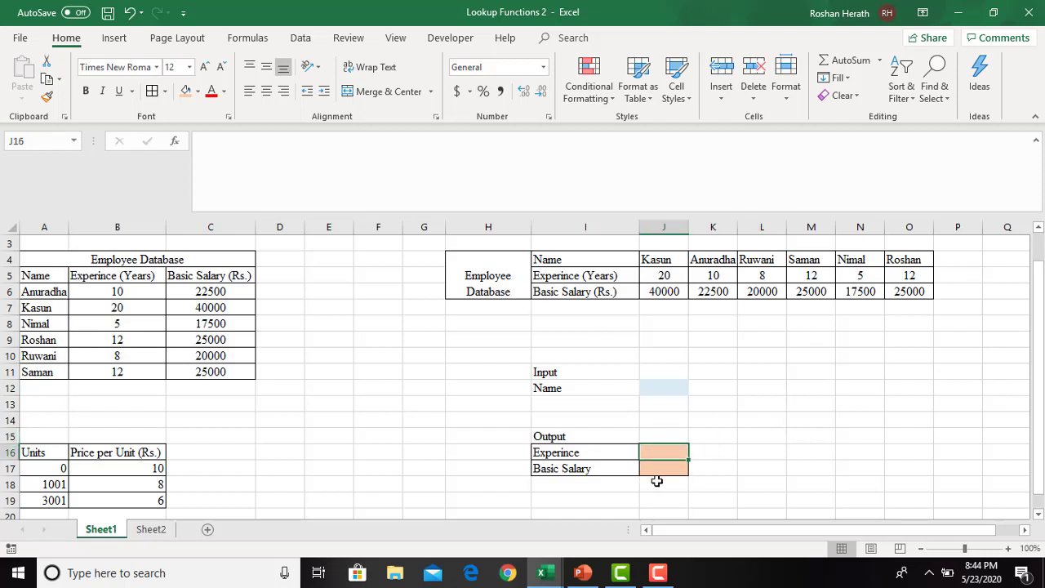
{"action": "left_click", "coordinate": [659, 469]}
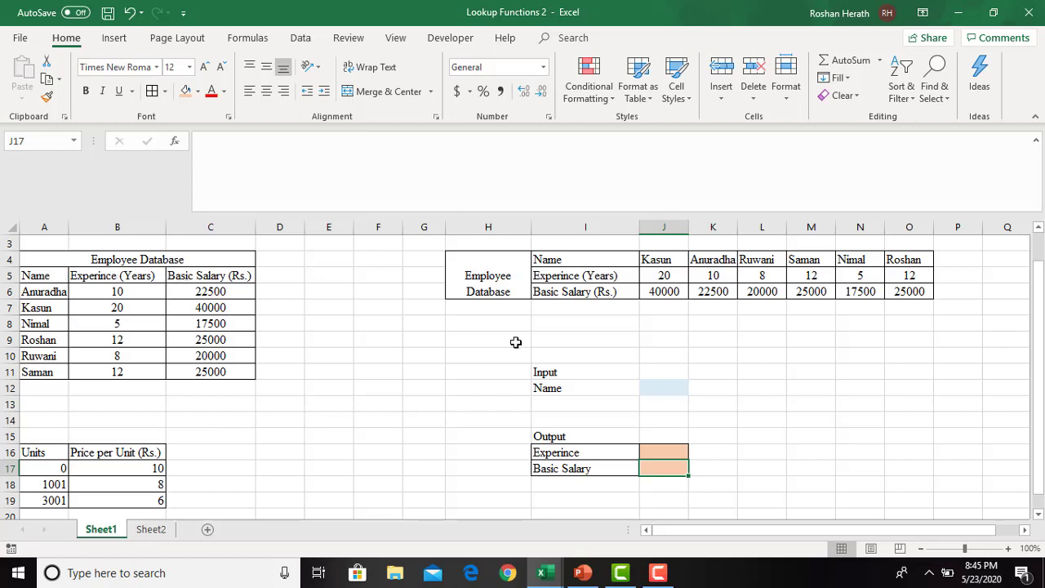
{"action": "left_click", "coordinate": [668, 386]}
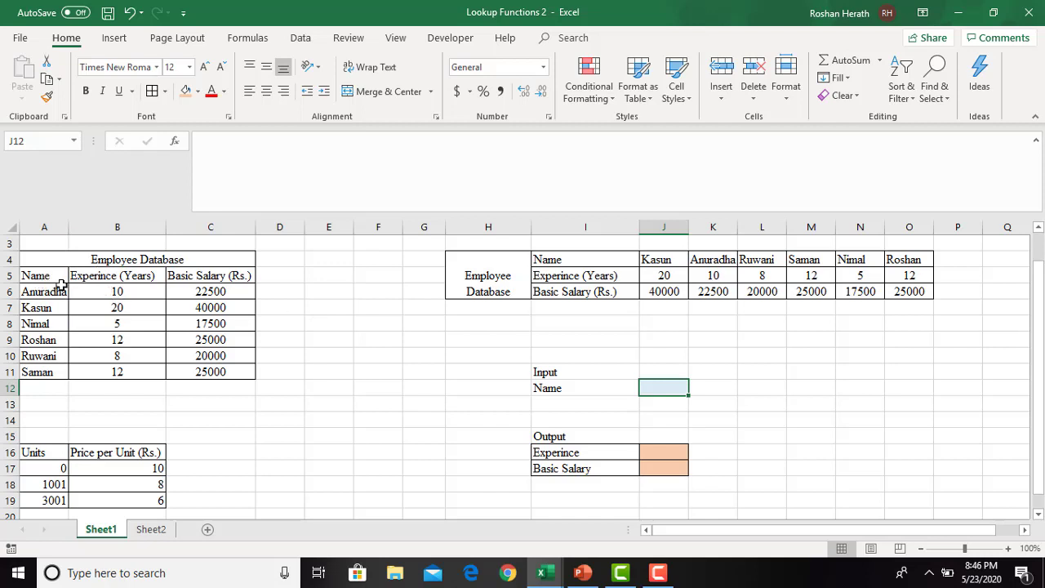
{"action": "left_click_drag", "start_coordinate": [45, 278], "coordinate": [191, 369]}
{"action": "left_click", "coordinate": [191, 369]}
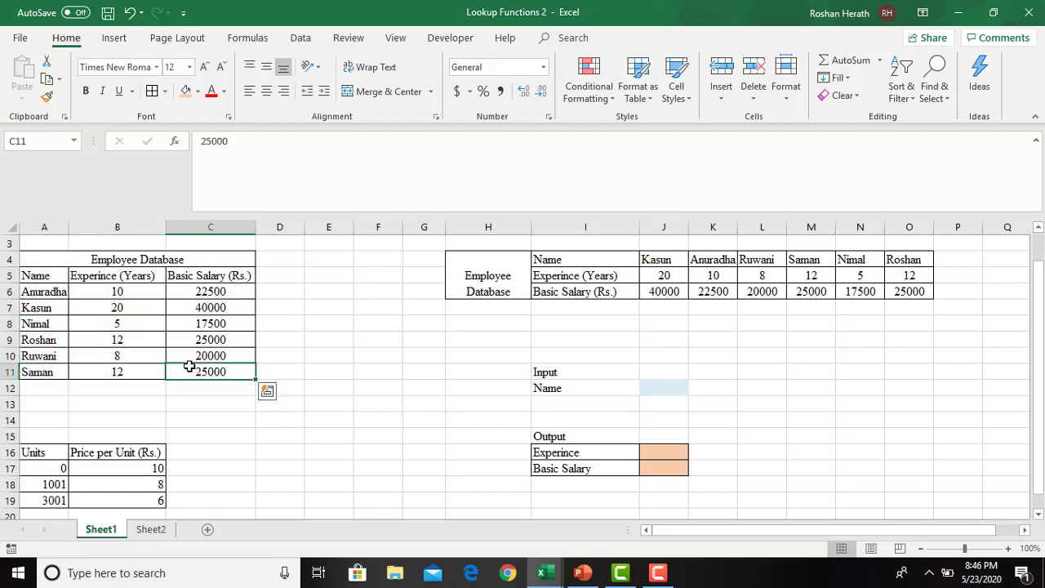
{"action": "left_click_drag", "start_coordinate": [36, 278], "coordinate": [197, 372]}
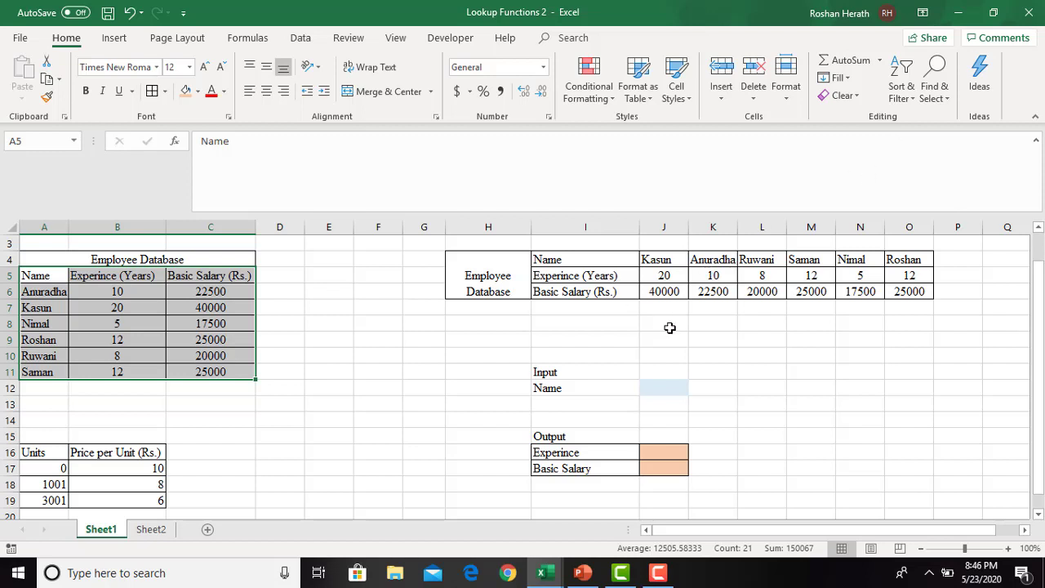
{"action": "left_click", "coordinate": [679, 370]}
{"action": "left_click", "coordinate": [712, 382]}
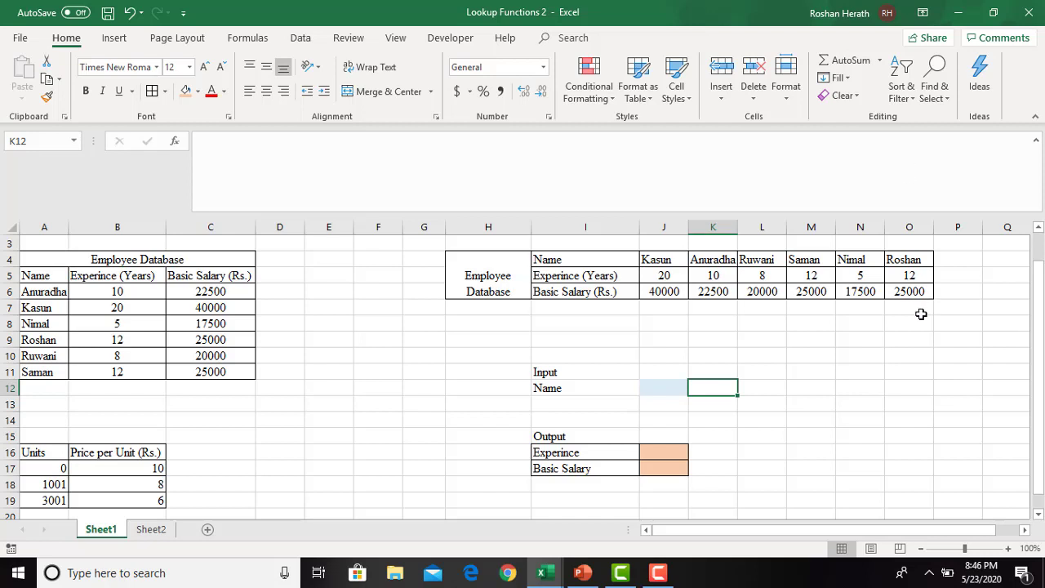
{"action": "left_click", "coordinate": [759, 406]}
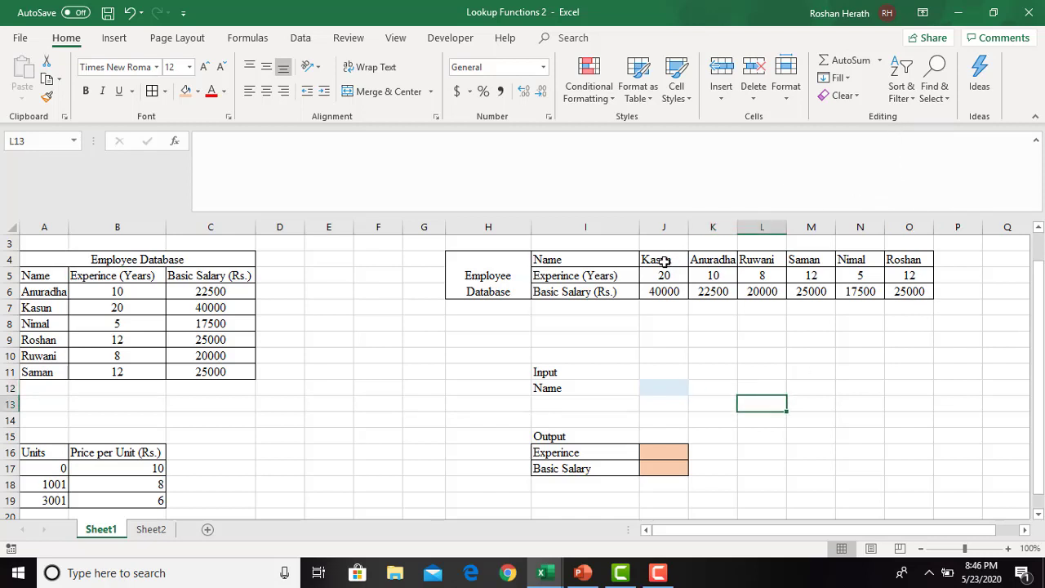
Set up a custom sort for the horizontal employee data J4:O6 with the orientation set to sort left to right
{"action": "left_click_drag", "start_coordinate": [665, 266], "coordinate": [898, 292]}
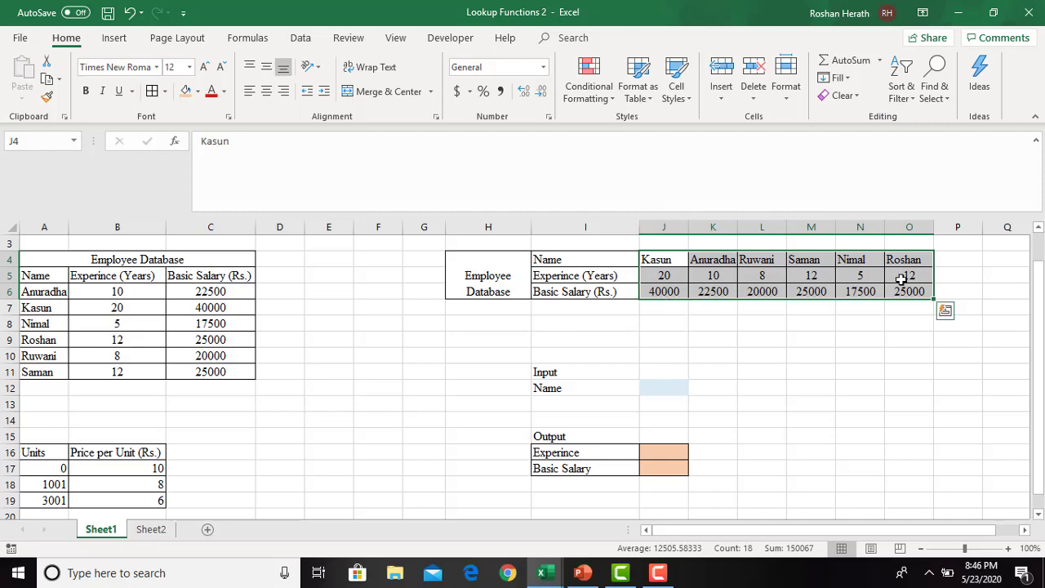
{"action": "left_click", "coordinate": [901, 98]}
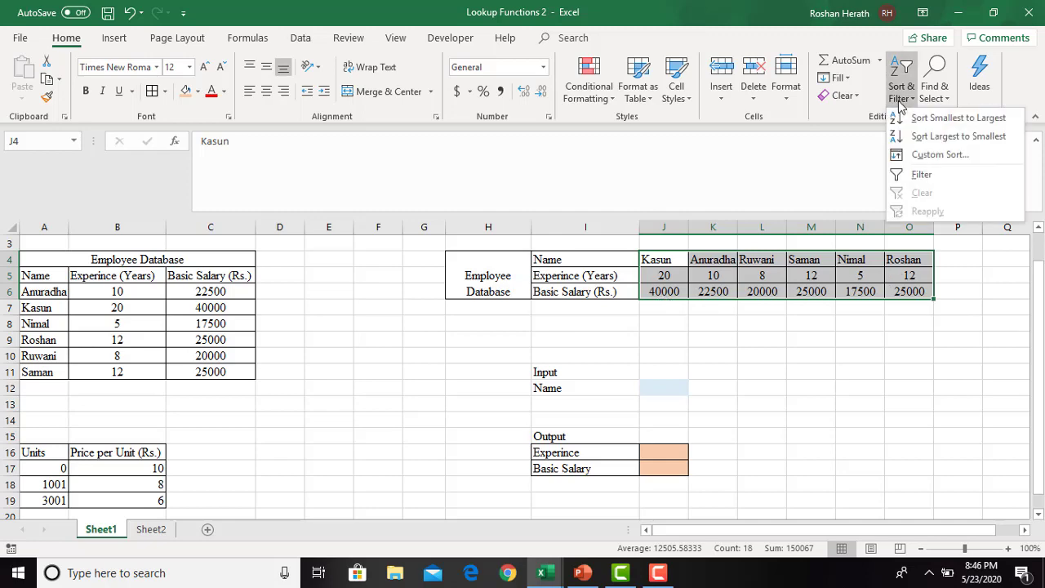
{"action": "left_click", "coordinate": [935, 157]}
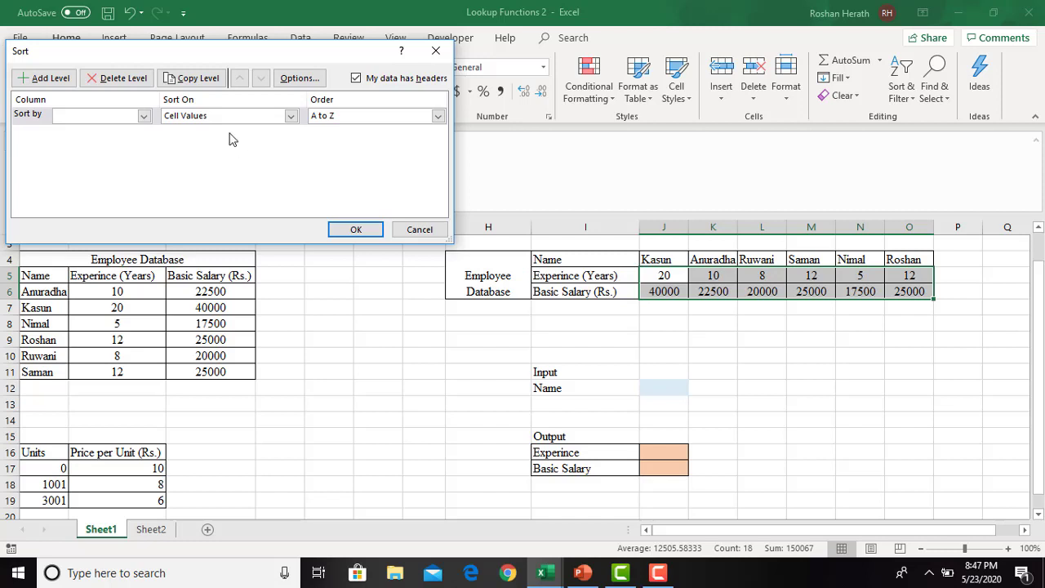
{"action": "left_click", "coordinate": [290, 79]}
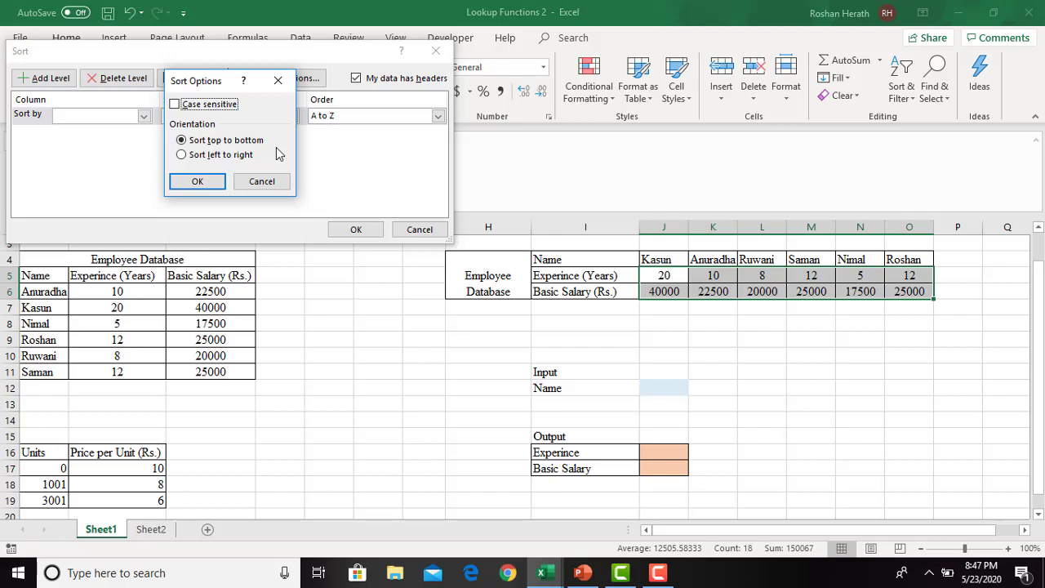
{"action": "left_click", "coordinate": [188, 156]}
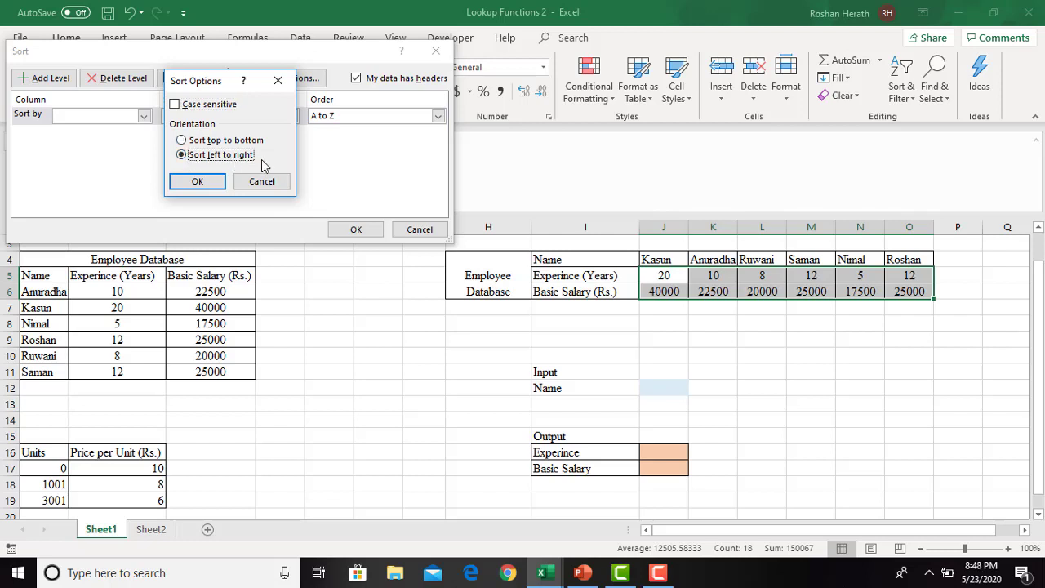
{"action": "left_click", "coordinate": [196, 181]}
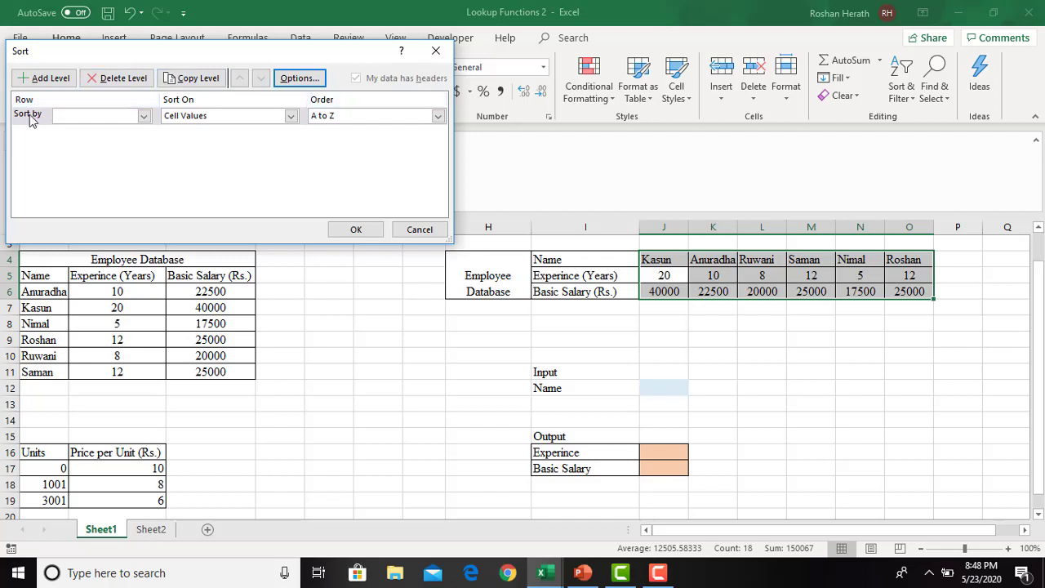
Sort the horizontal employee data by Row 4 on cell values in A to Z order
{"action": "left_click", "coordinate": [143, 116]}
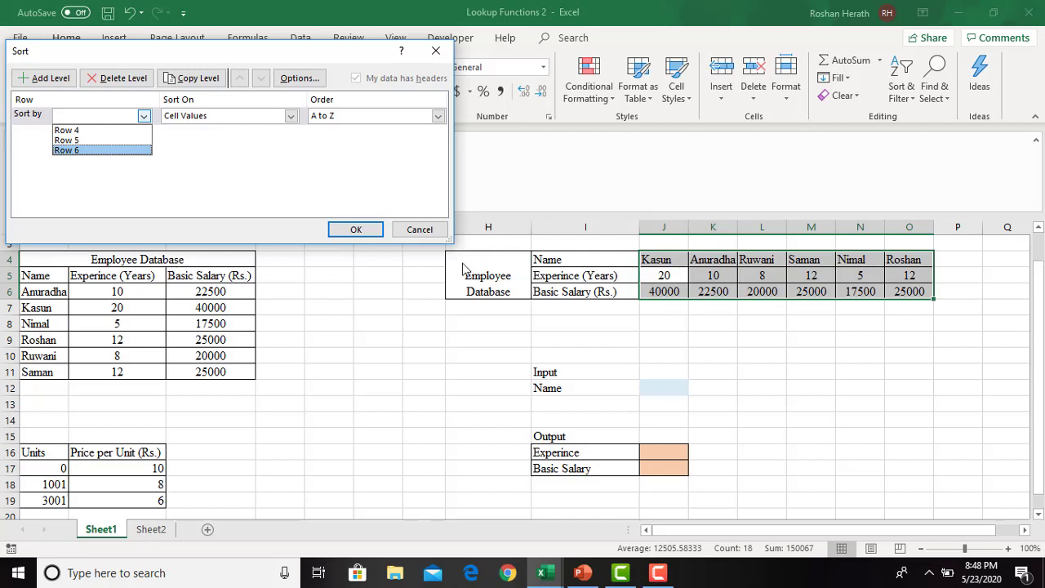
{"action": "left_click", "coordinate": [86, 130]}
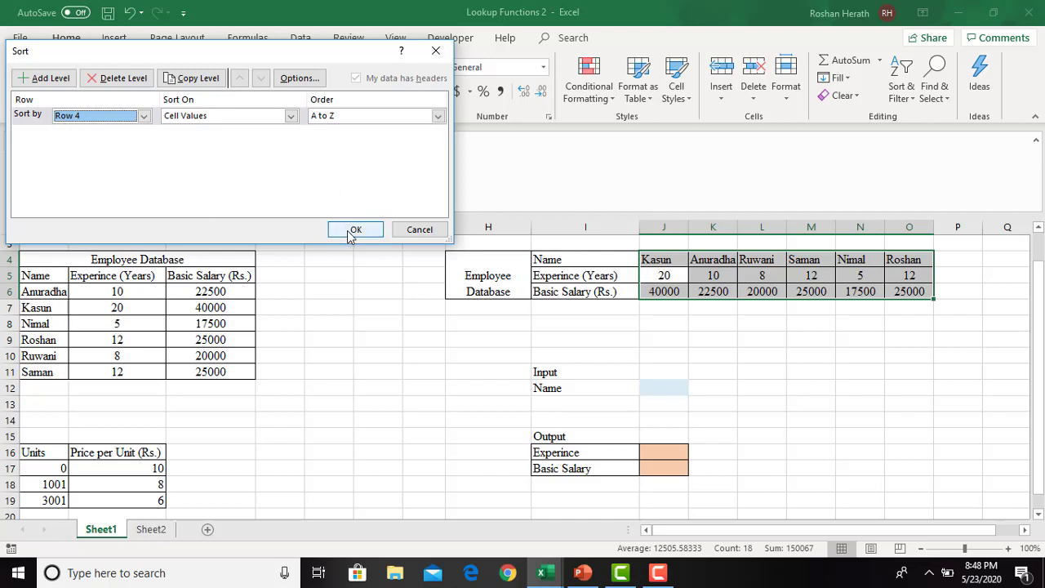
{"action": "left_click", "coordinate": [438, 117]}
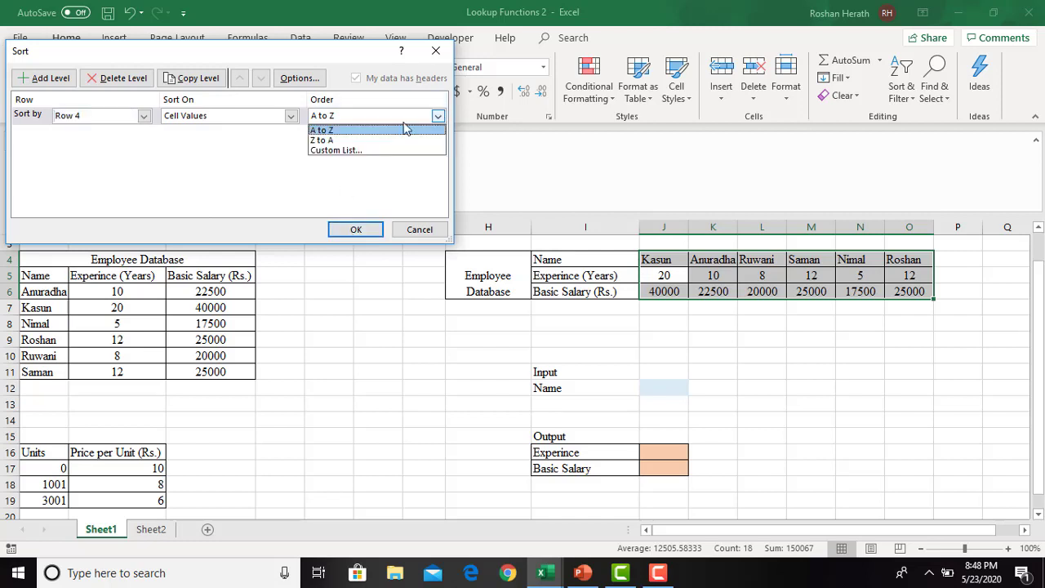
{"action": "left_click", "coordinate": [348, 131]}
{"action": "left_click", "coordinate": [347, 229]}
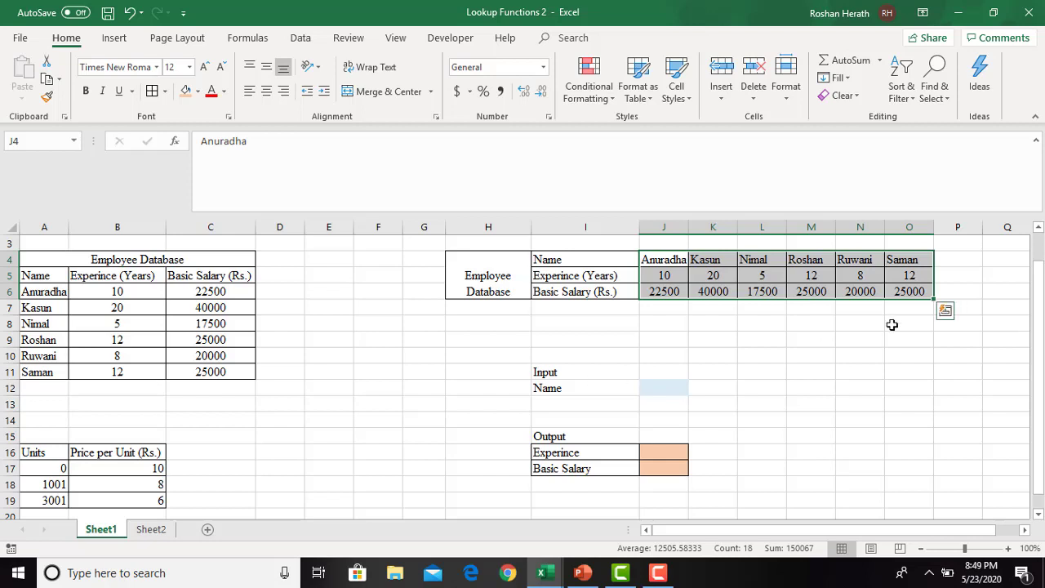
Widen column J slightly and enter the employee name found in M4 into the input cell J12
{"action": "left_click", "coordinate": [660, 454]}
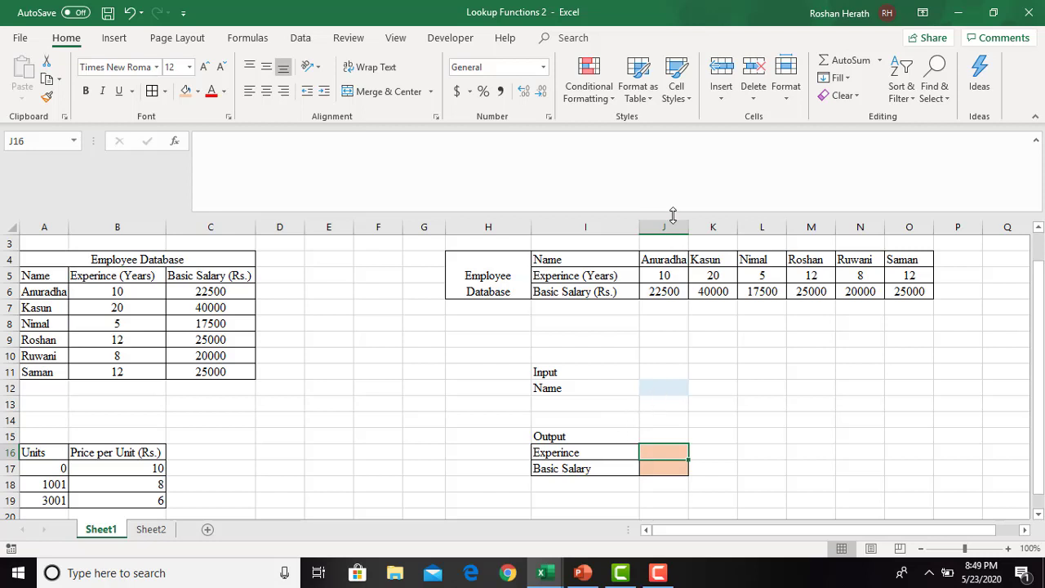
{"action": "left_click_drag", "start_coordinate": [688, 226], "coordinate": [705, 226]}
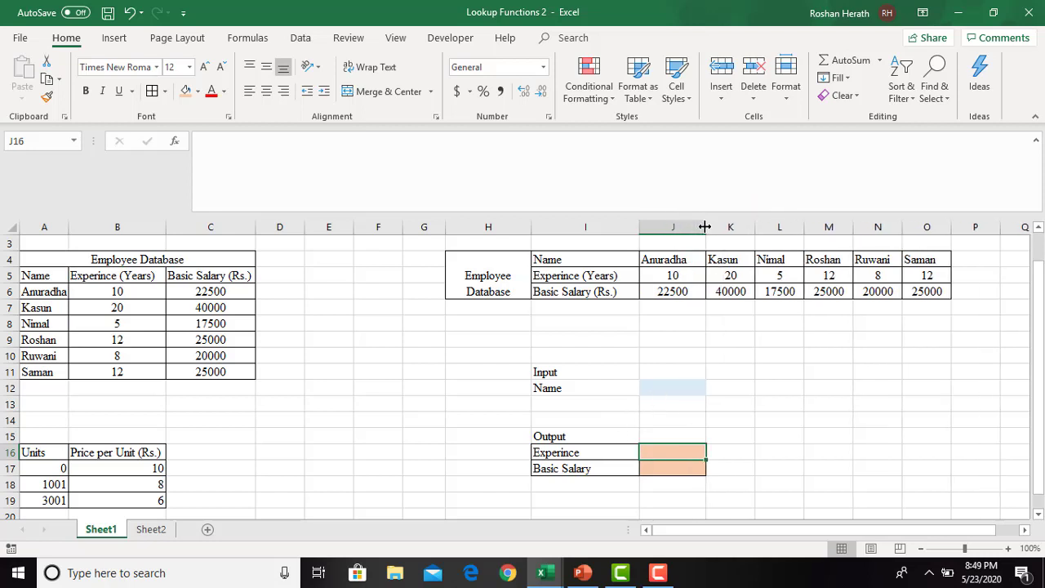
{"action": "left_click", "coordinate": [680, 388]}
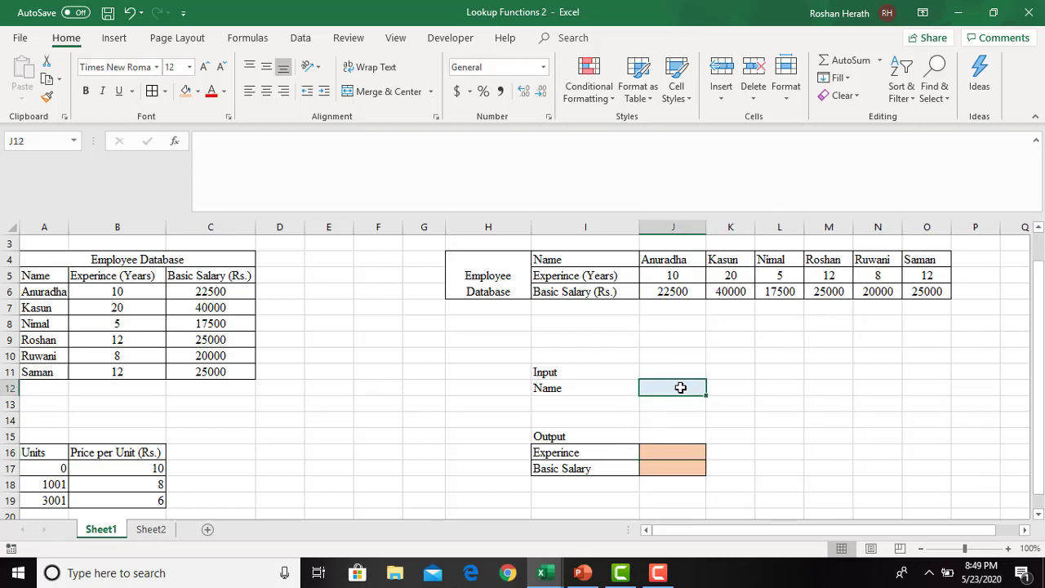
{"action": "type", "text": "Roshan"}
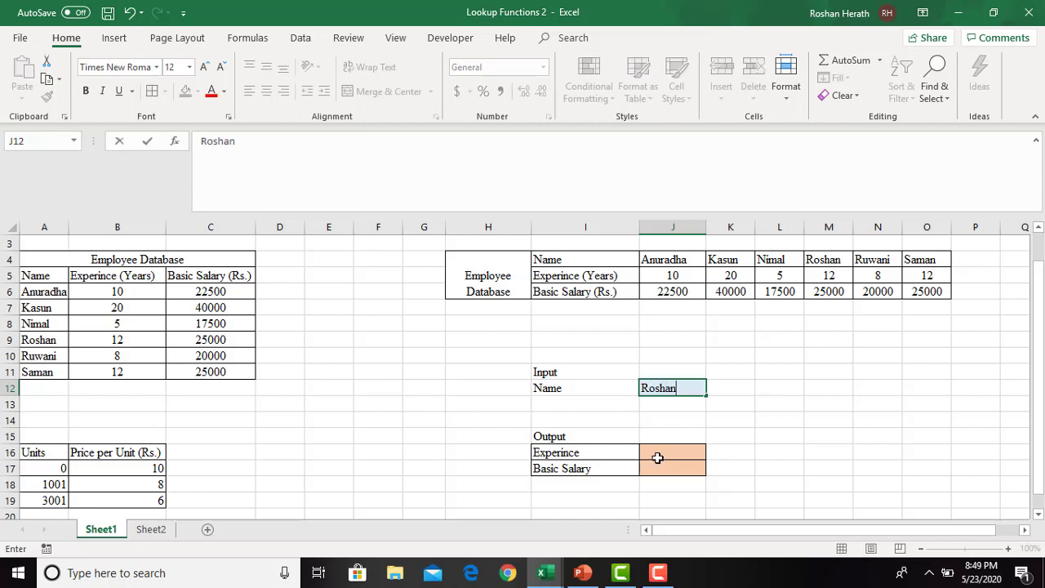
{"action": "key", "text": "Return"}
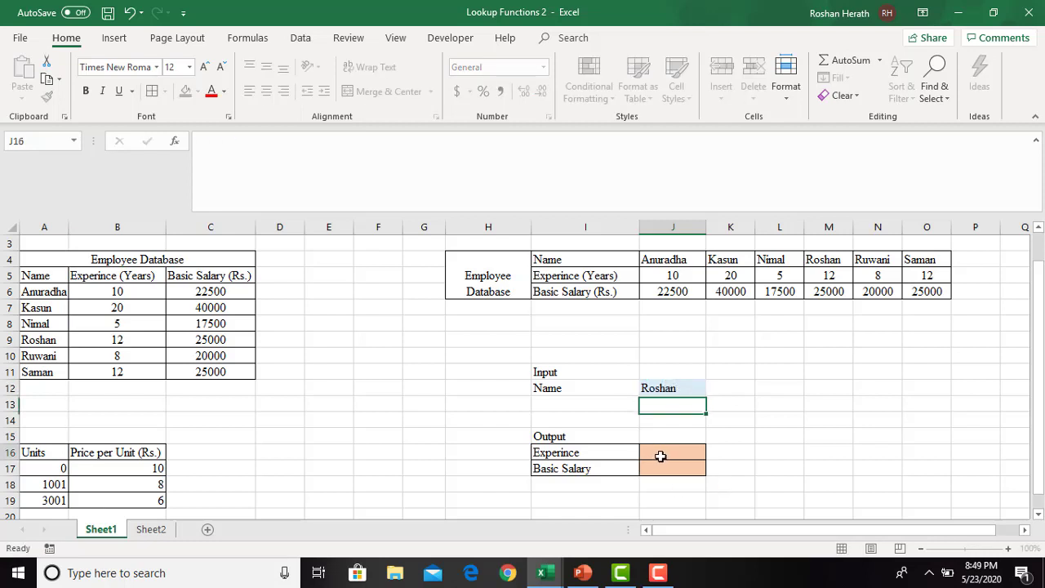
Start an HLOOKUP function in the Experince output cell J16 with the absolute reference $J$12 as the lookup value
{"action": "left_click", "coordinate": [663, 457]}
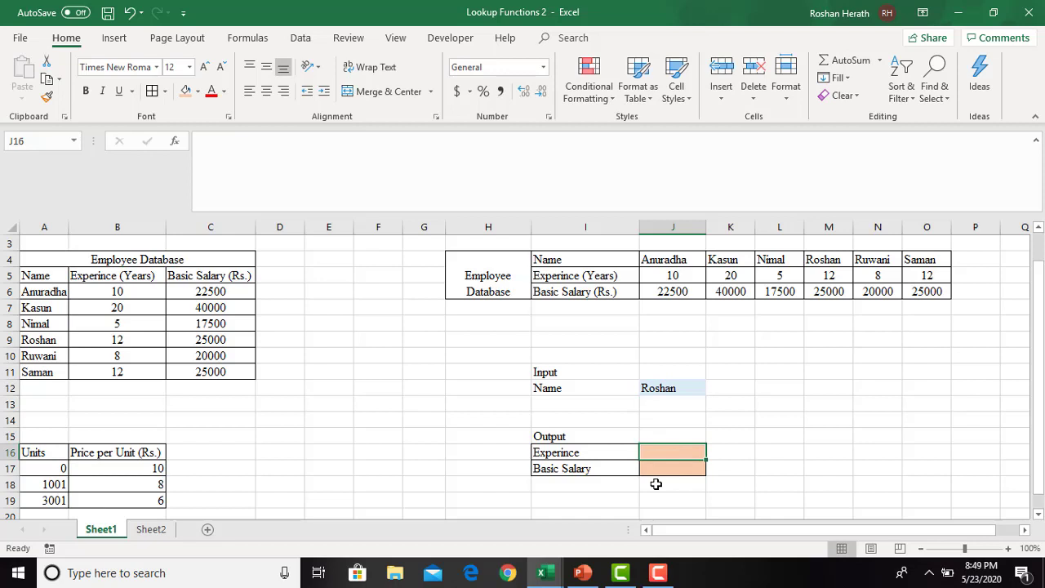
{"action": "type", "text": "="}
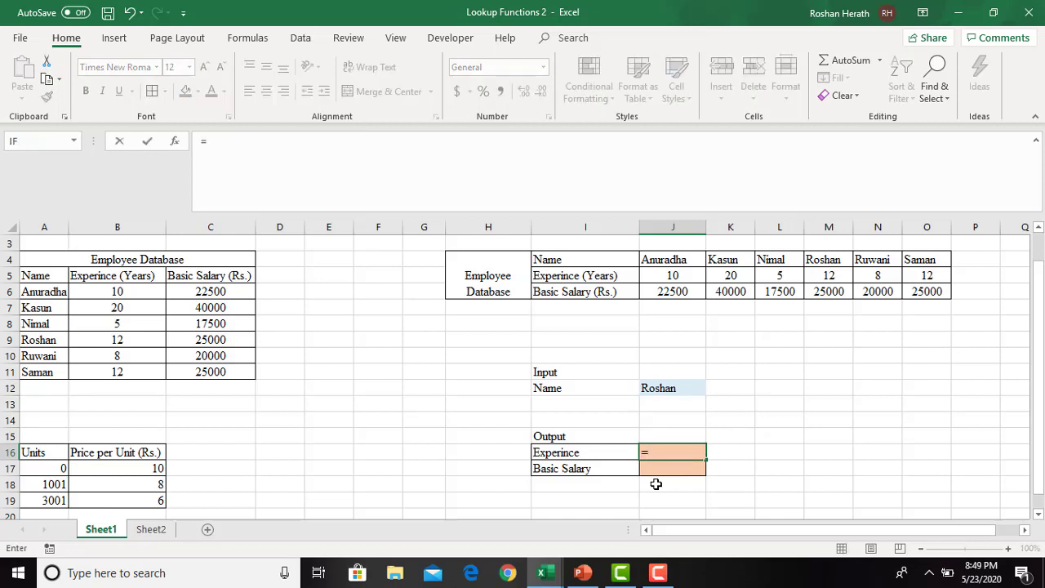
{"action": "type", "text": "hl"}
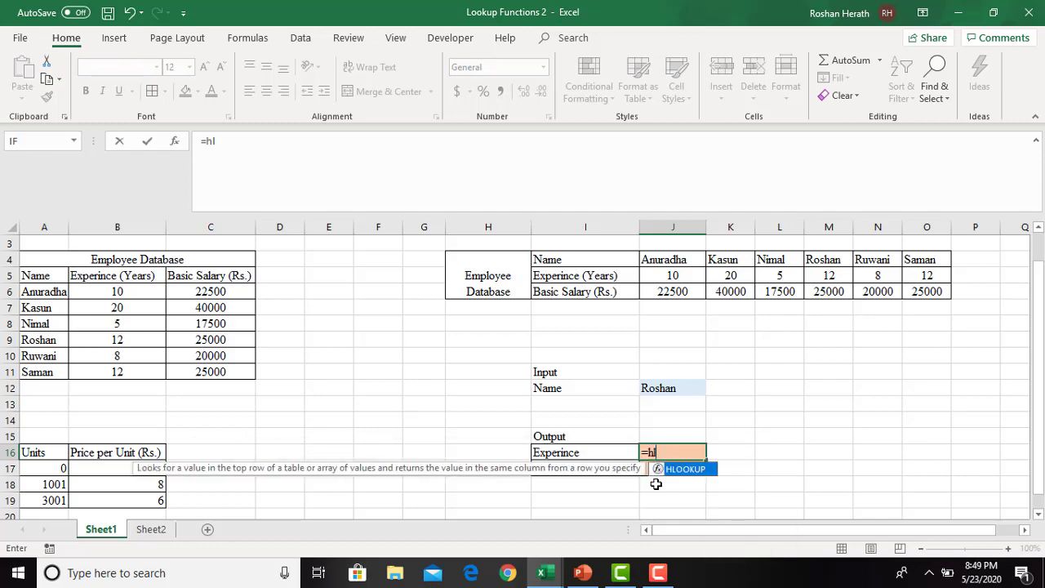
{"action": "left_click", "coordinate": [174, 141]}
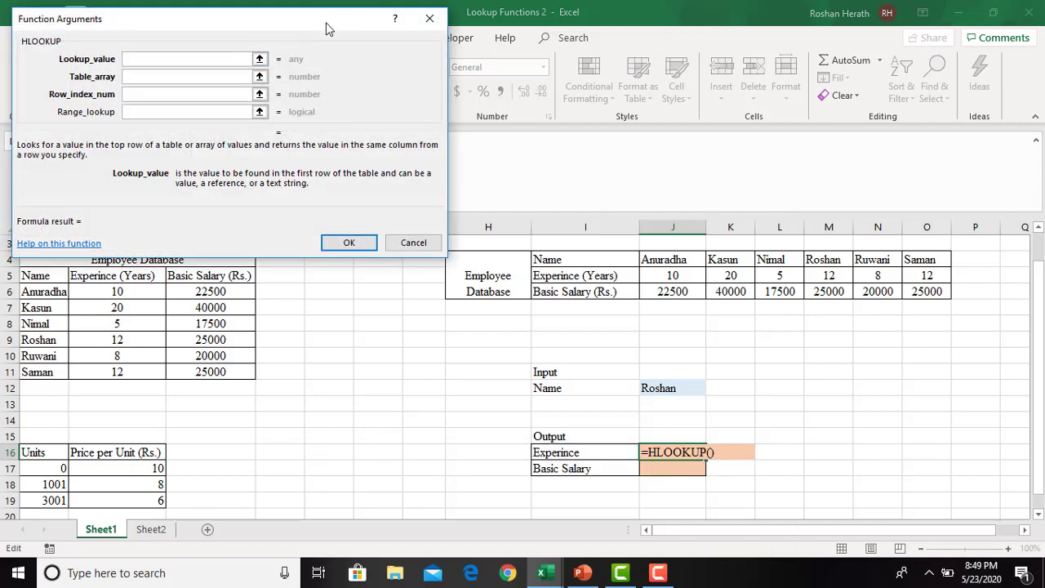
{"action": "mouse_move", "coordinate": [326, 28]}
{"action": "left_mouse_down"}
{"action": "mouse_move", "coordinate": [683, 6]}
{"action": "mouse_move", "coordinate": [341, 27]}
{"action": "left_mouse_up"}
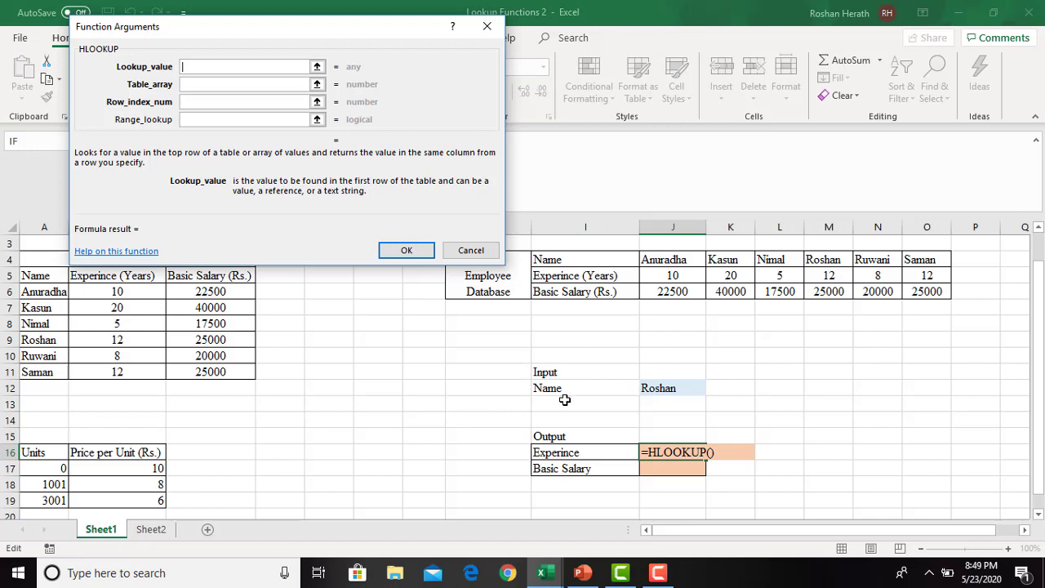
{"action": "left_click", "coordinate": [667, 388]}
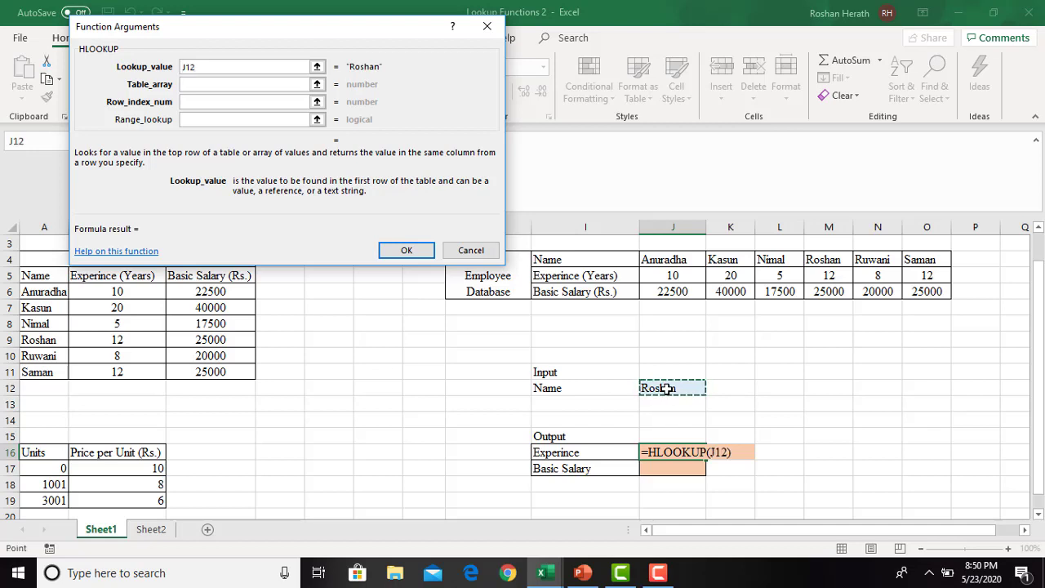
{"action": "key", "text": "F4"}
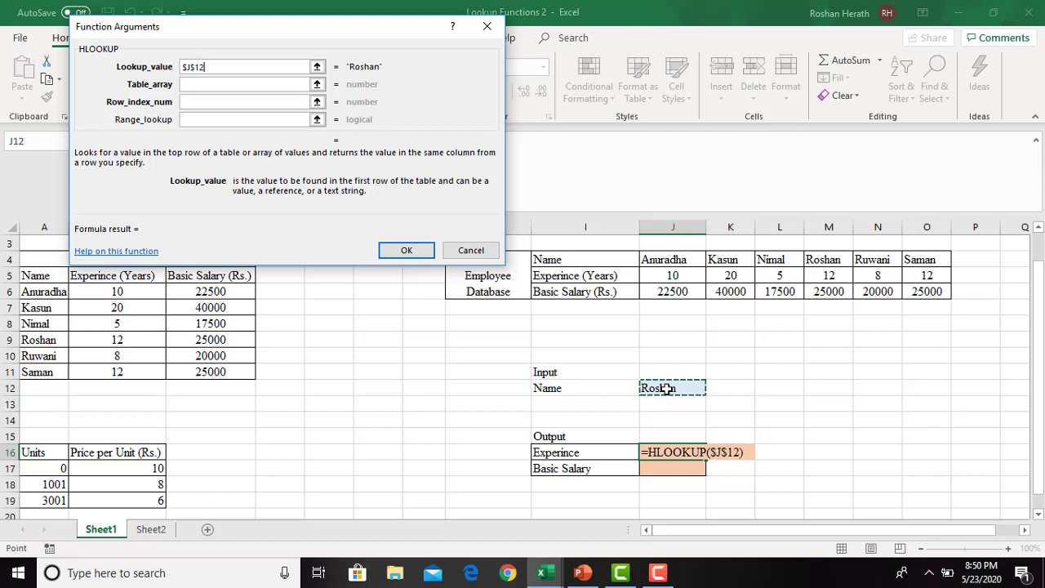
Set the HLOOKUP table array to the horizontal employee data as the absolute range $J$4:$O$6
{"action": "left_click", "coordinate": [210, 85]}
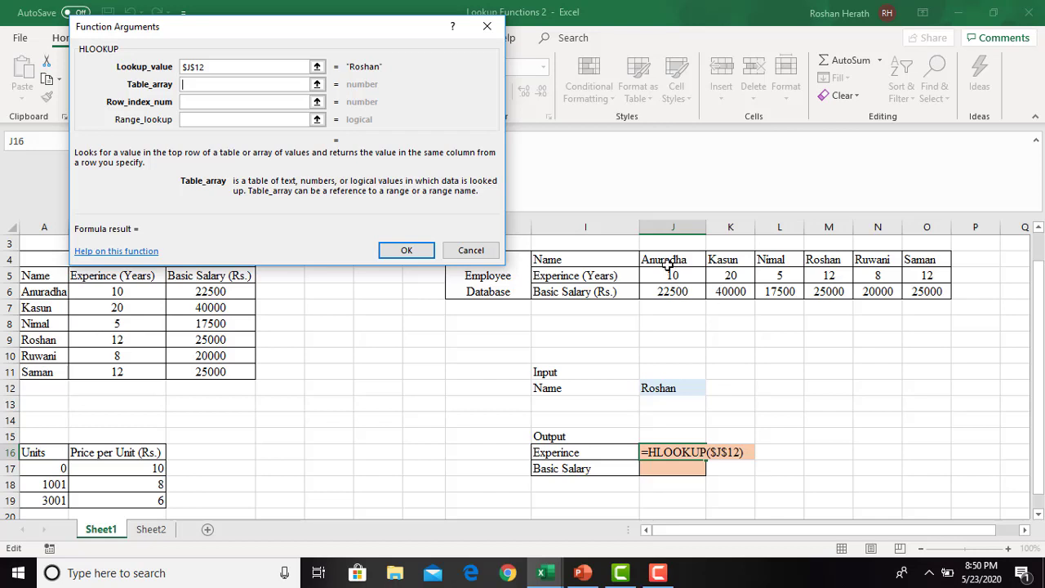
{"action": "left_click_drag", "start_coordinate": [667, 259], "coordinate": [918, 292]}
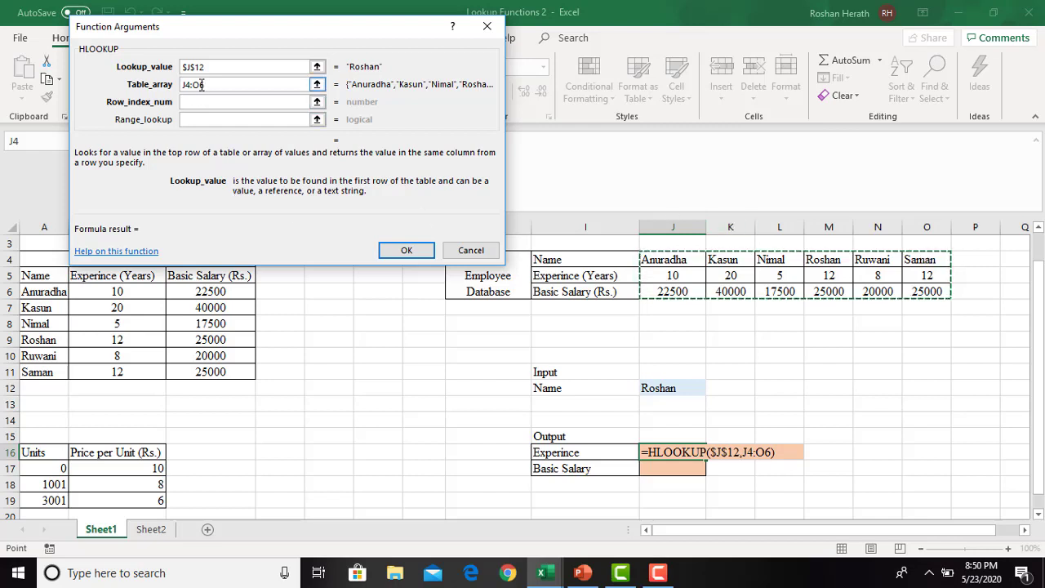
{"action": "left_click_drag", "start_coordinate": [210, 84], "coordinate": [183, 87]}
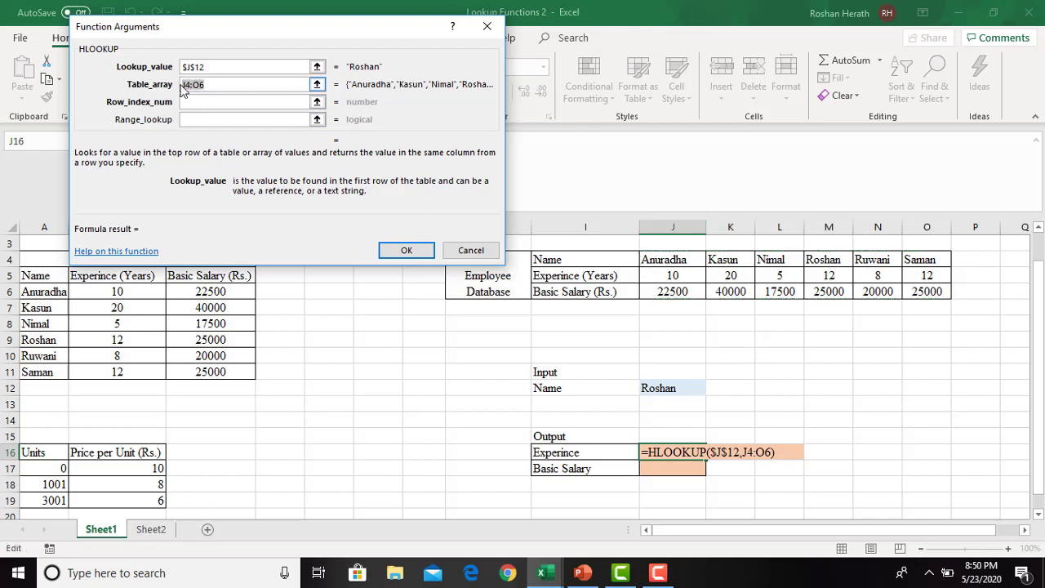
{"action": "key", "text": "F4"}
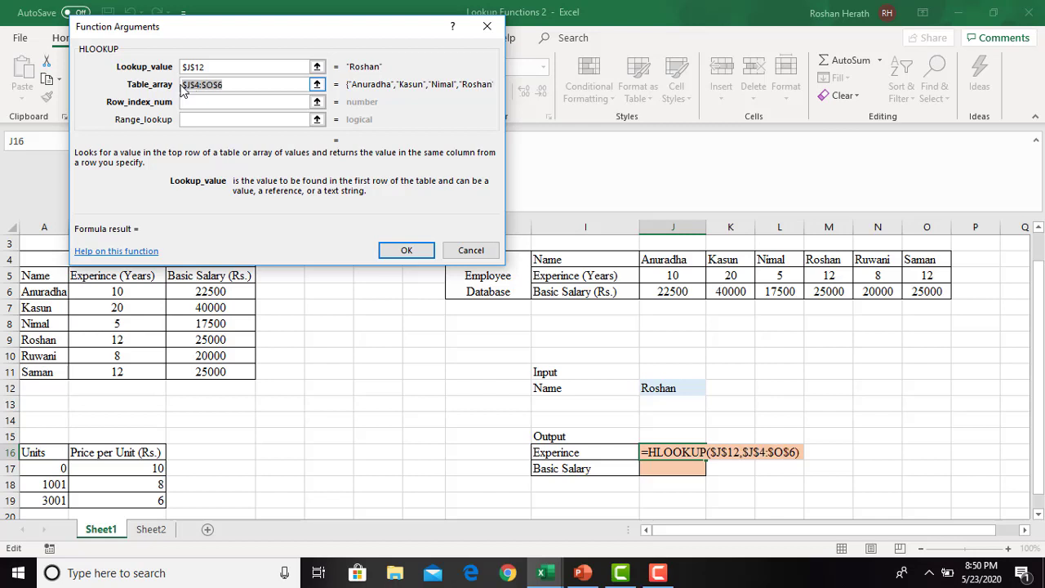
Complete the HLOOKUP in J16 with row index number 2 and range lookup False for an exact match
{"action": "left_click", "coordinate": [195, 102]}
{"action": "left_click", "coordinate": [195, 104]}
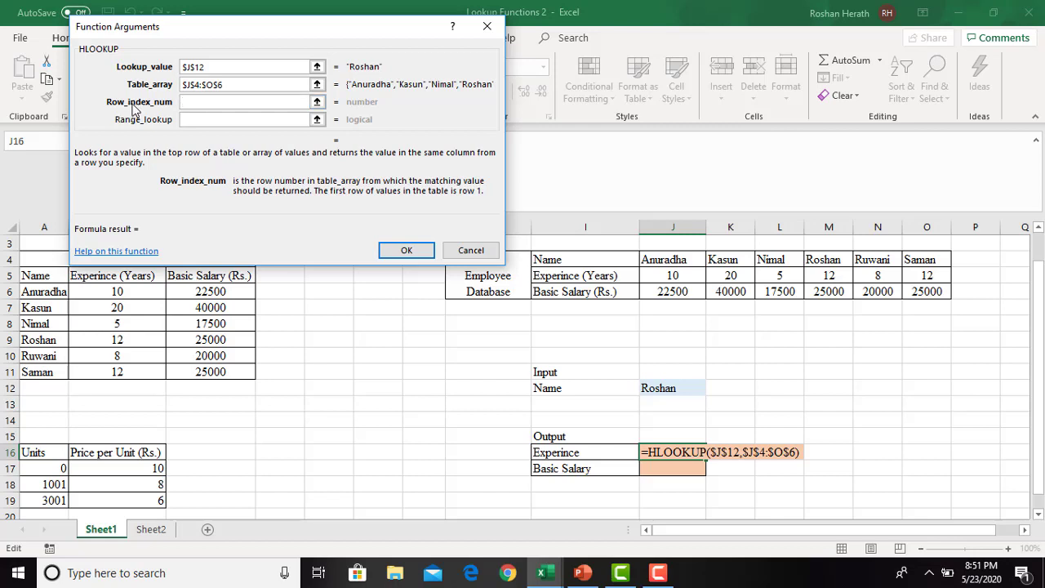
{"action": "type", "text": "2"}
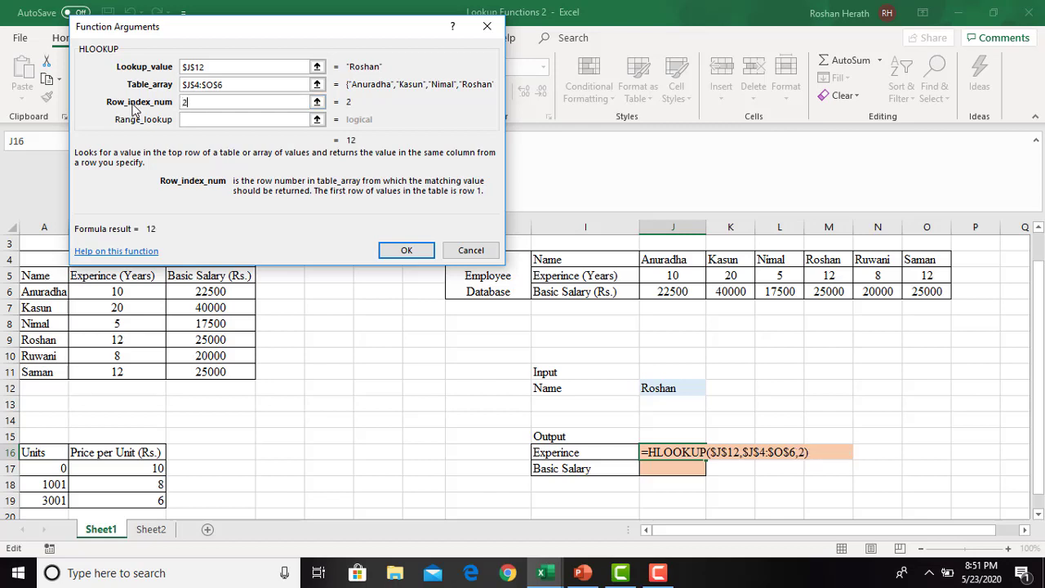
{"action": "left_click", "coordinate": [204, 123]}
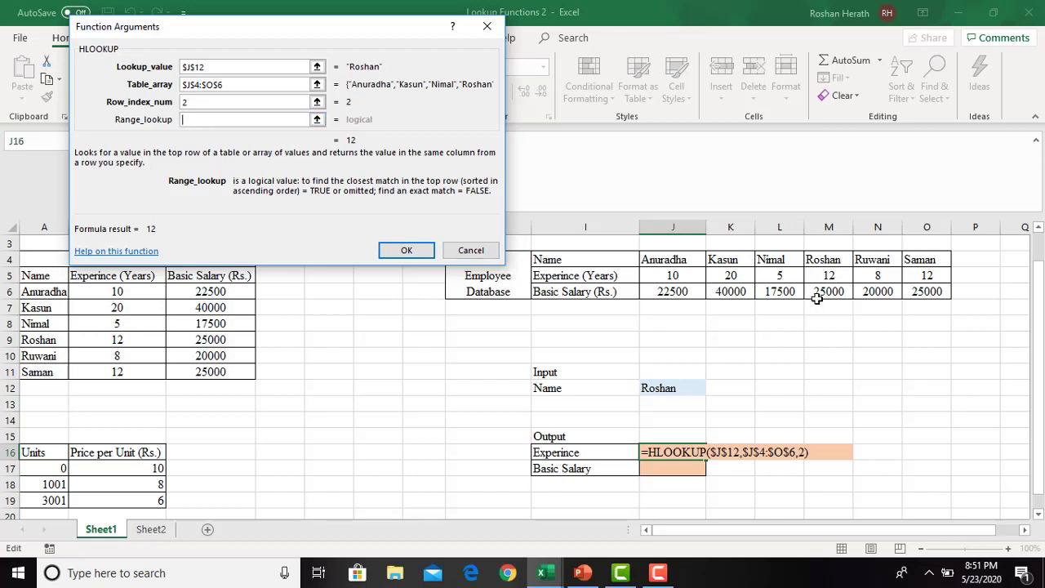
{"action": "type", "text": "Fa"}
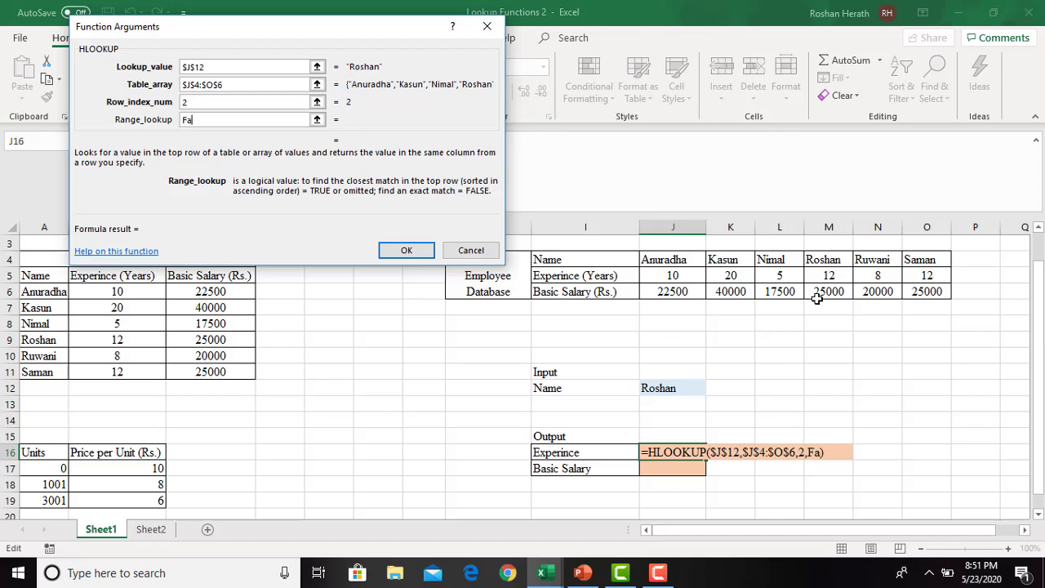
{"action": "type", "text": "lse"}
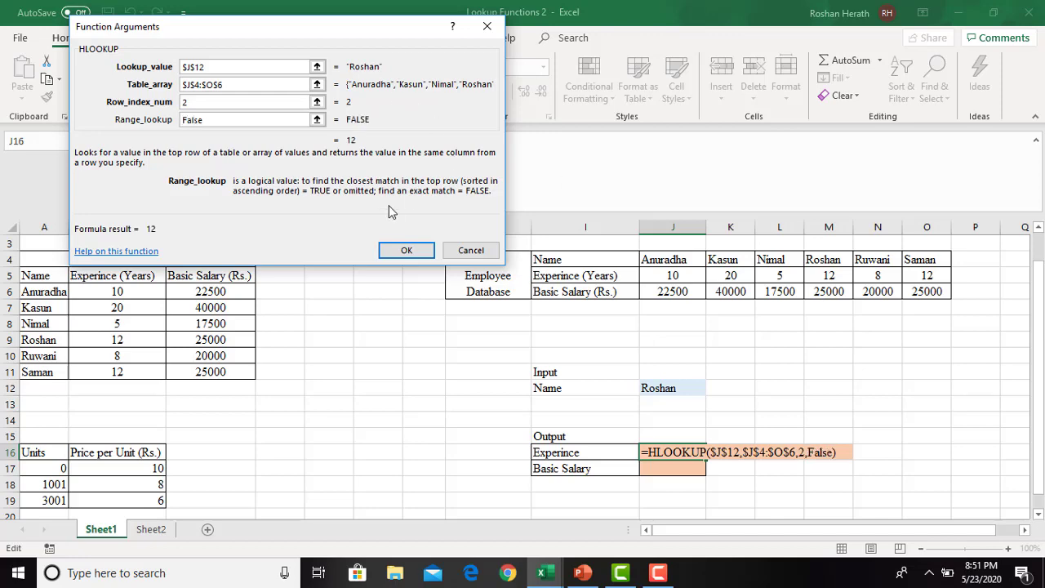
{"action": "left_click", "coordinate": [404, 250]}
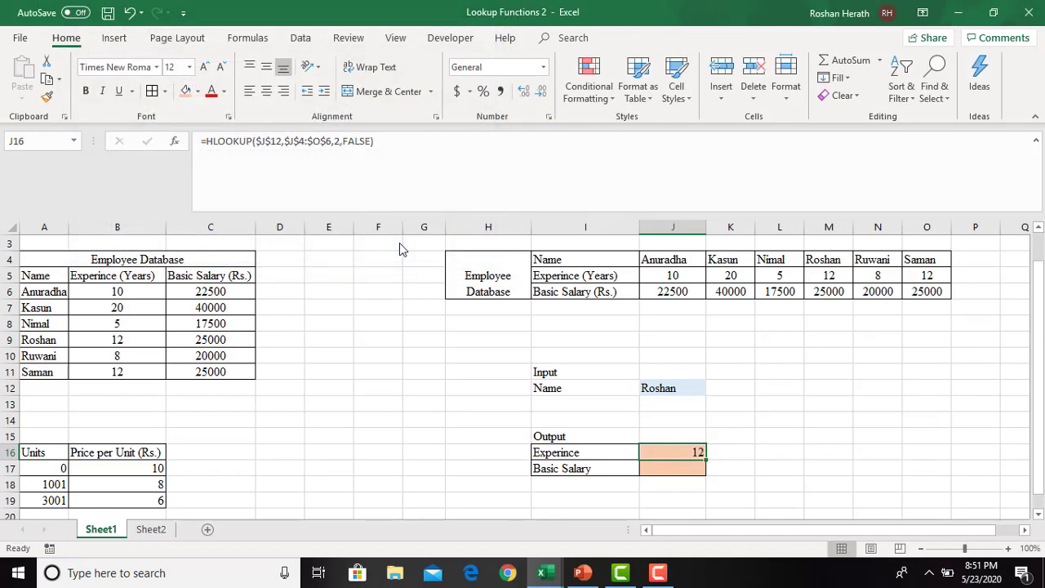
Copy the HLOOKUP formula from the Experince output cell J16 into the Basic Salary output cell J17
{"action": "left_click", "coordinate": [667, 471]}
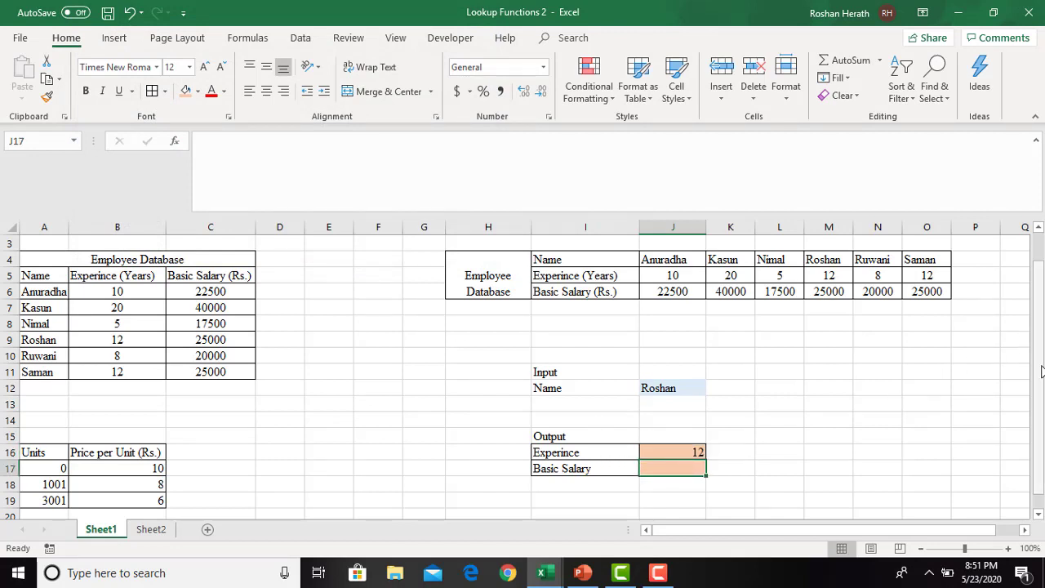
{"action": "left_click_drag", "start_coordinate": [1042, 371], "coordinate": [1042, 375]}
{"action": "left_click", "coordinate": [653, 437]}
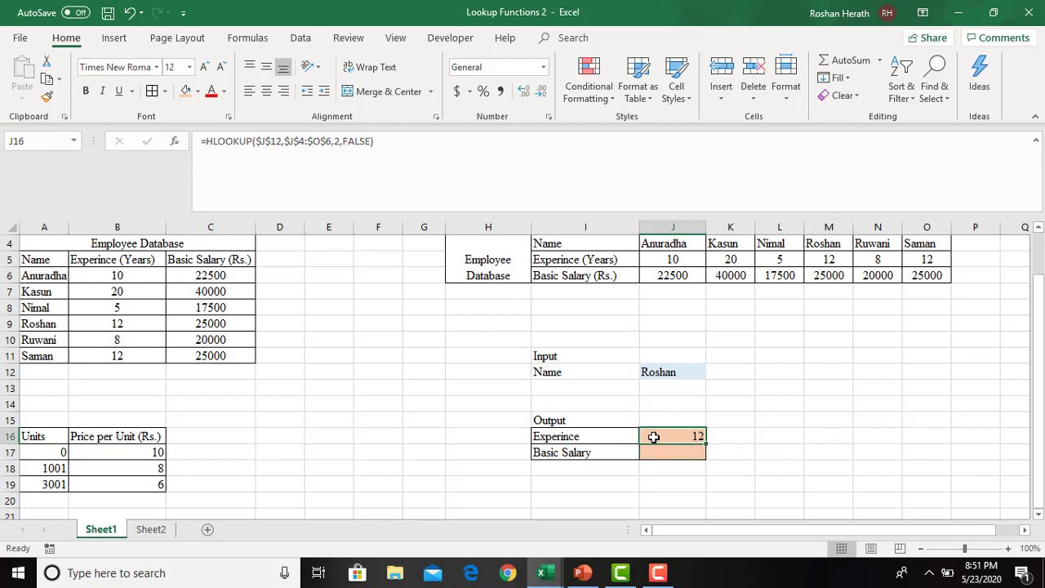
{"action": "key", "text": "ctrl+c"}
{"action": "left_click", "coordinate": [652, 452]}
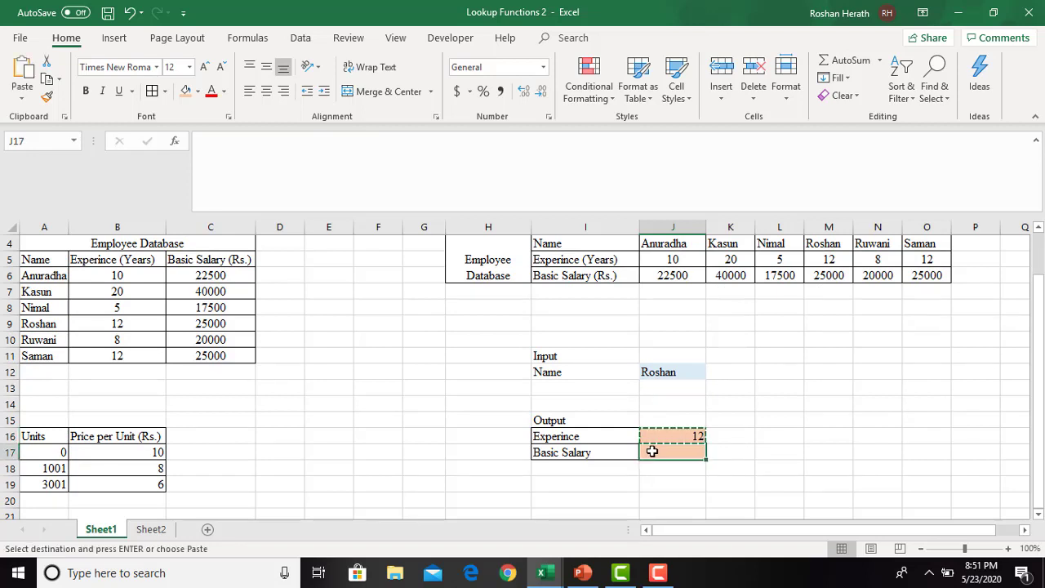
{"action": "key", "text": "ctrl+v"}
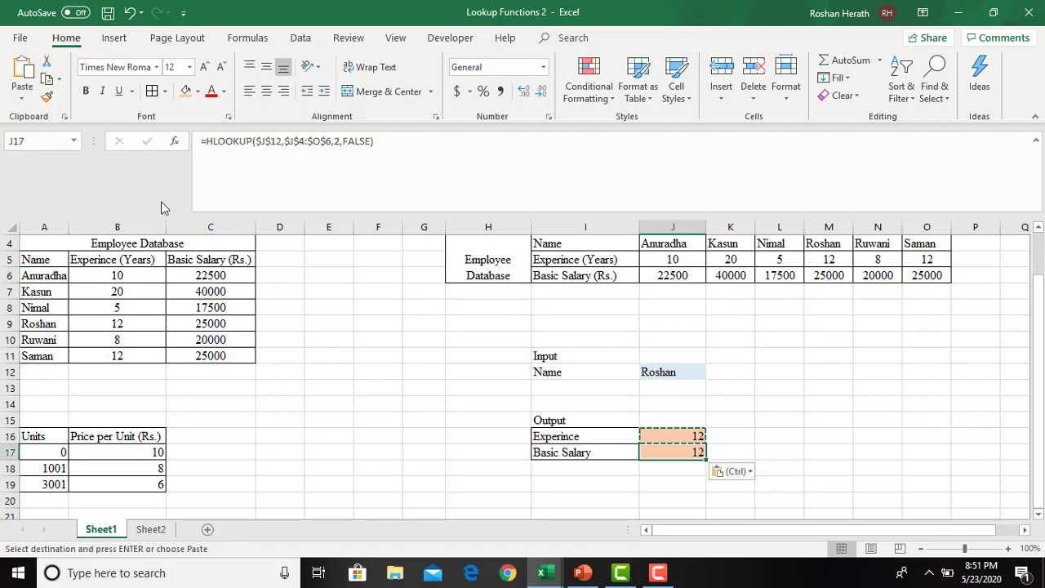
Set the row index number of the HLOOKUP in J17 to 3 so it returns the basic salary
{"action": "left_click", "coordinate": [169, 143]}
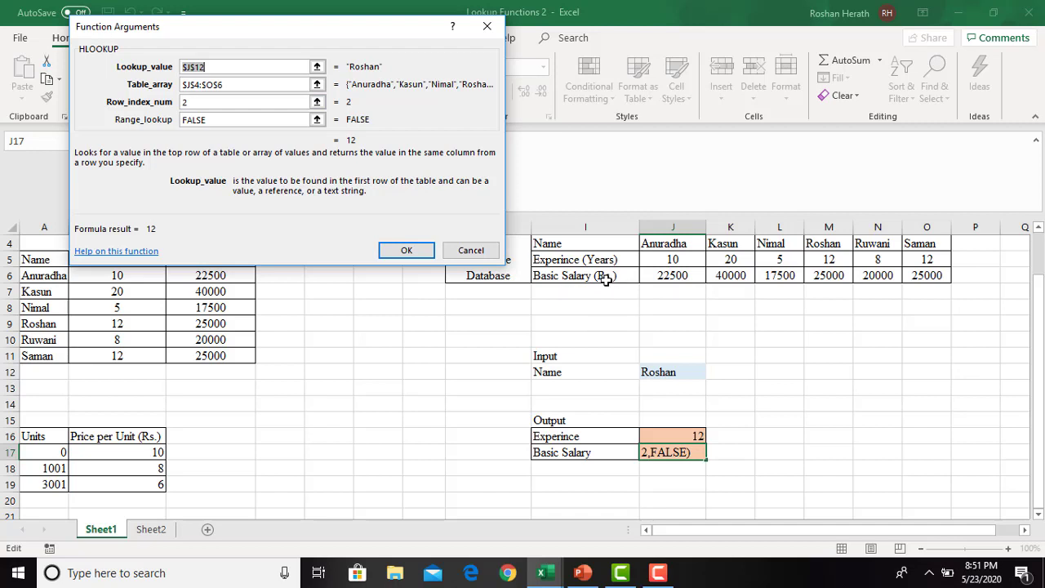
{"action": "left_click", "coordinate": [190, 104]}
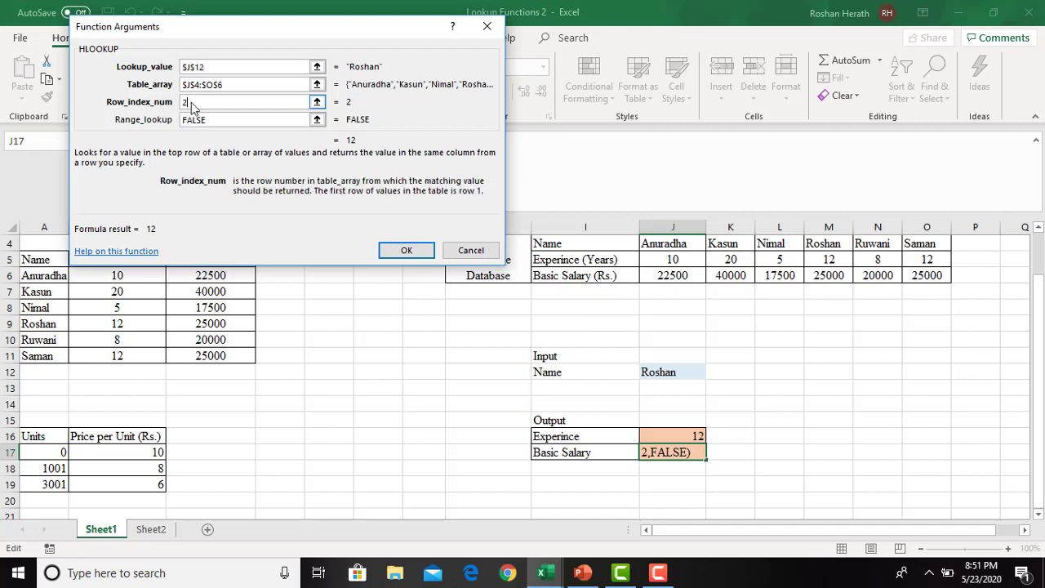
{"action": "key", "text": "BackSpace"}
{"action": "type", "text": "3"}
{"action": "left_click", "coordinate": [406, 248]}
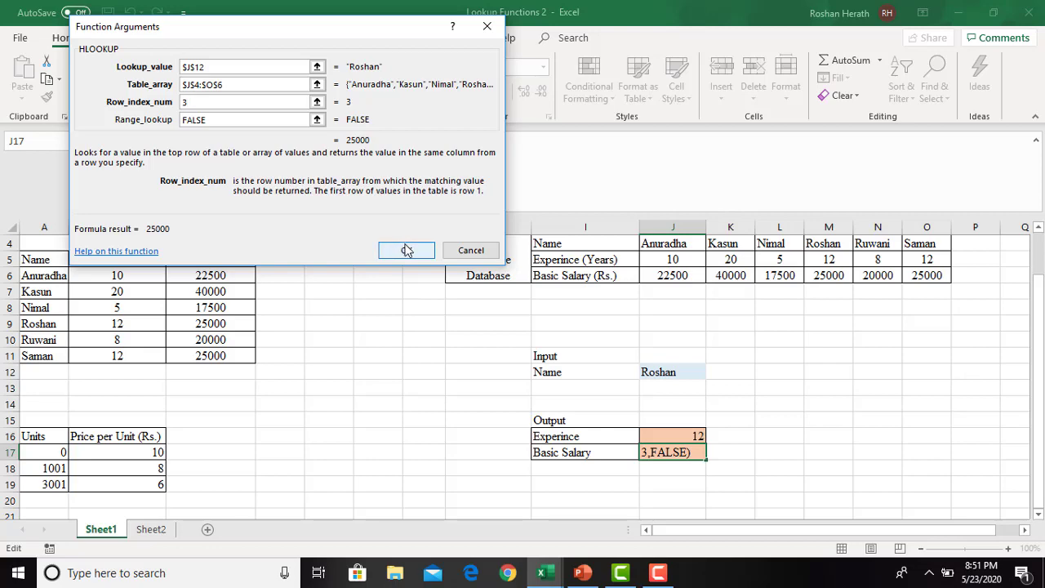
{"action": "left_click", "coordinate": [801, 465]}
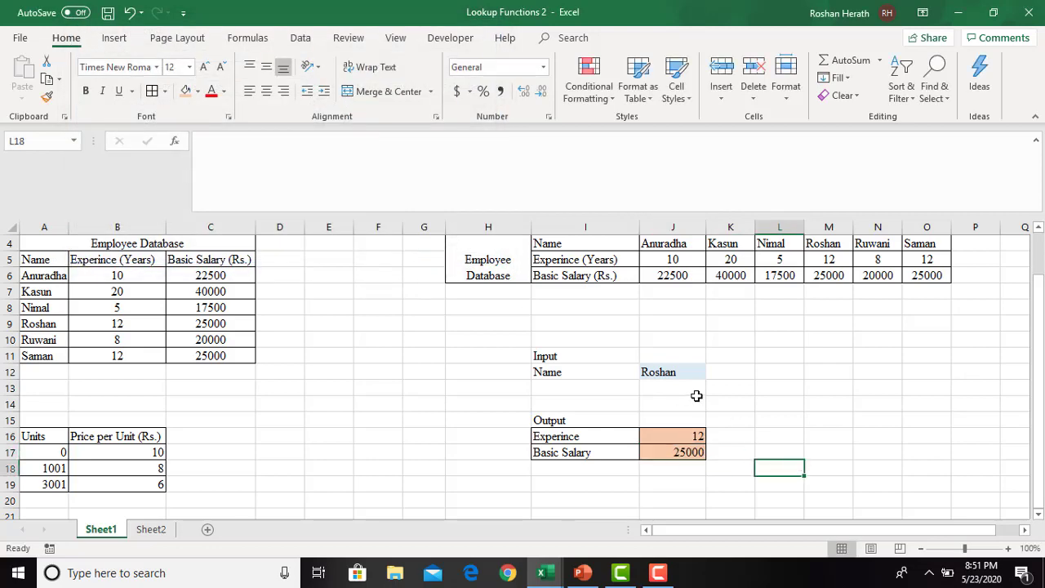
Enter the employee name found in L4 into input cell J12 and check the outputs in J16 and J17
{"action": "left_click", "coordinate": [677, 369]}
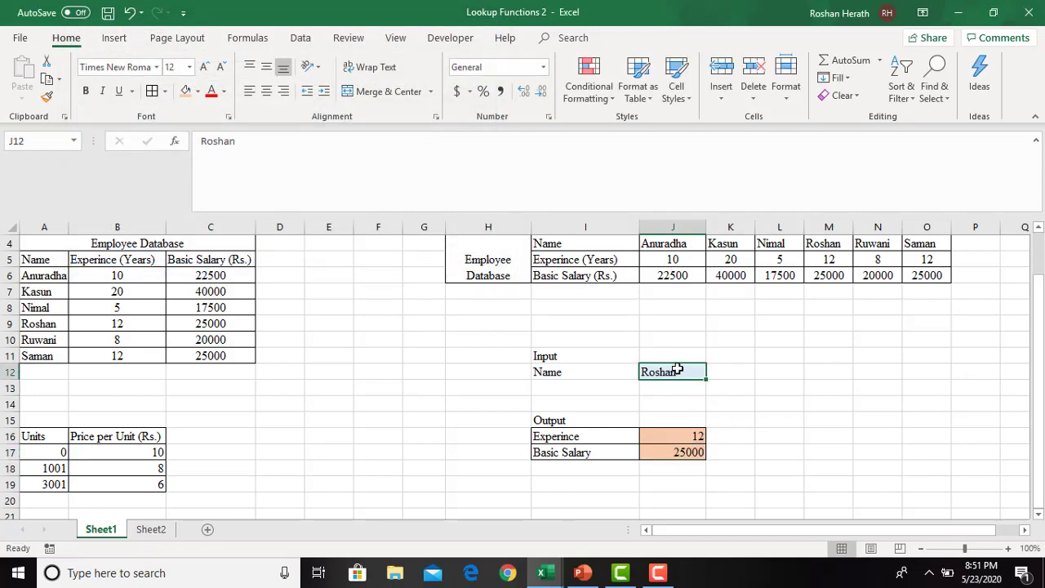
{"action": "type", "text": "Nimal"}
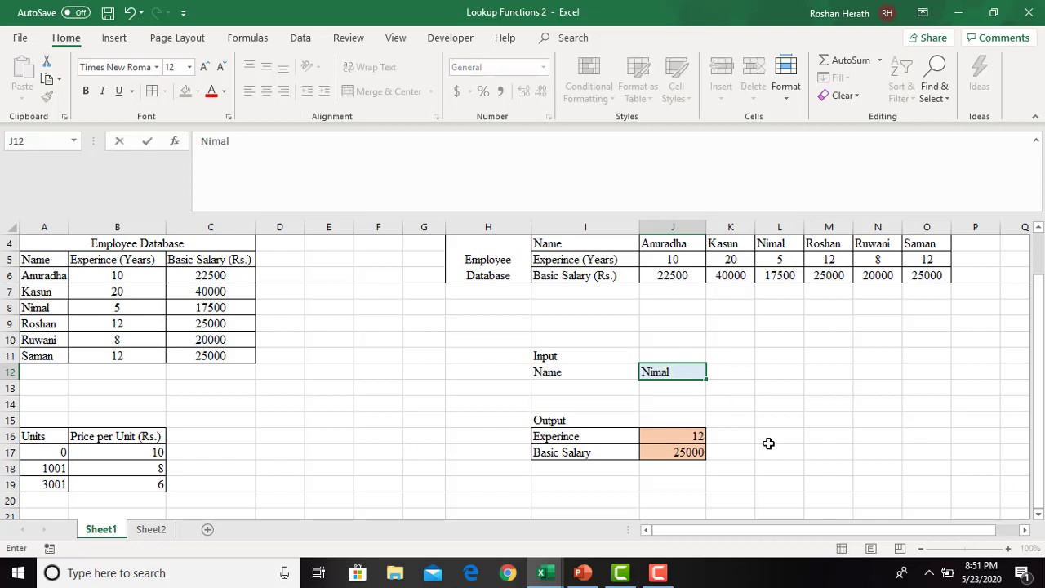
{"action": "key", "text": "Return"}
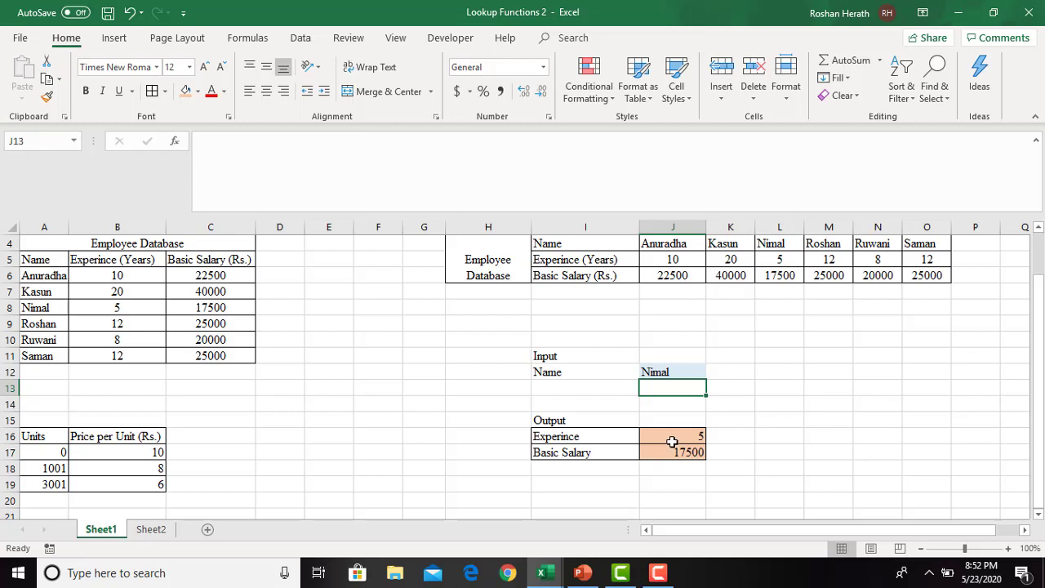
{"action": "left_click", "coordinate": [672, 438]}
{"action": "left_click", "coordinate": [672, 451]}
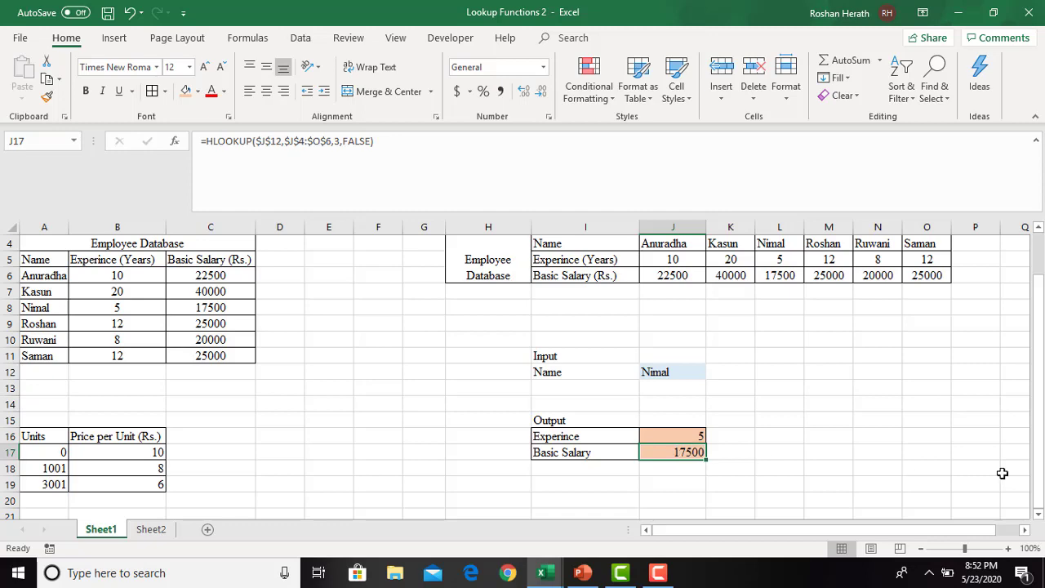
Paste a transposed copy of the unit price table A16:B19 at E20 and autofit column E's width
{"action": "left_click", "coordinate": [1039, 516]}
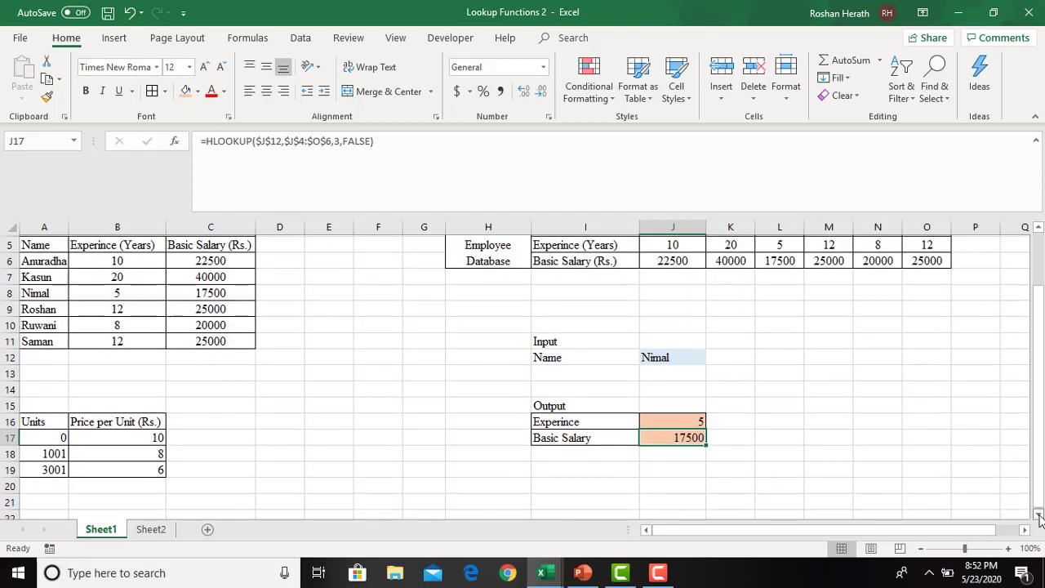
{"action": "left_click", "coordinate": [1039, 516]}
{"action": "left_click", "coordinate": [1038, 516]}
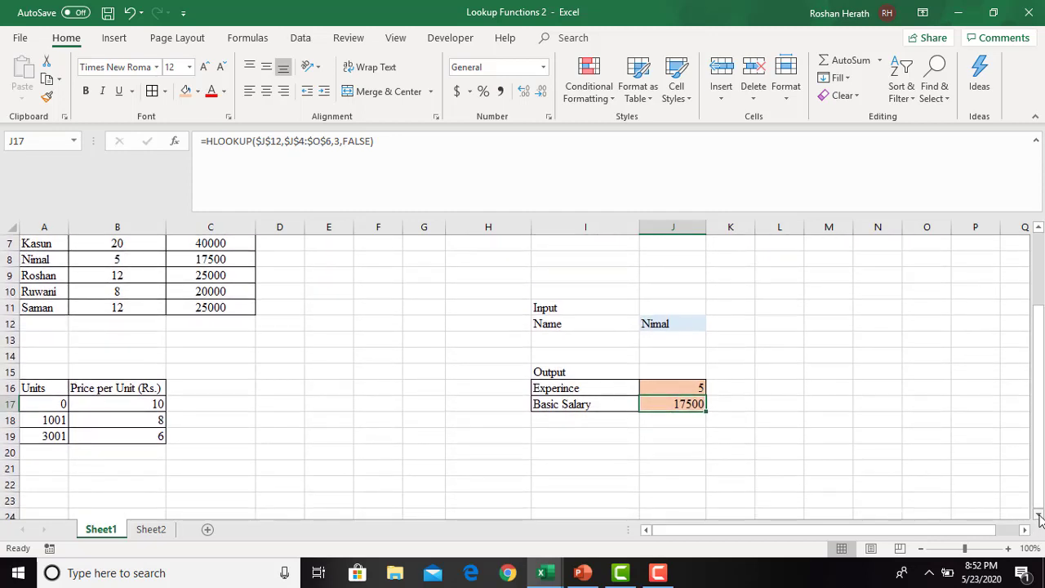
{"action": "left_click", "coordinate": [1039, 516]}
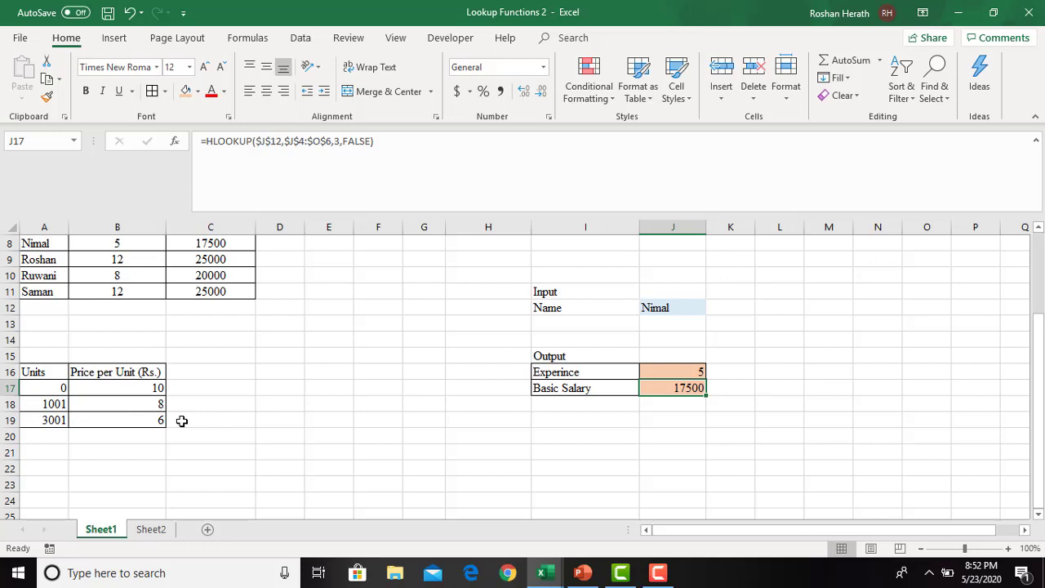
{"action": "left_click_drag", "start_coordinate": [34, 372], "coordinate": [116, 418]}
{"action": "key", "text": "ctrl+c"}
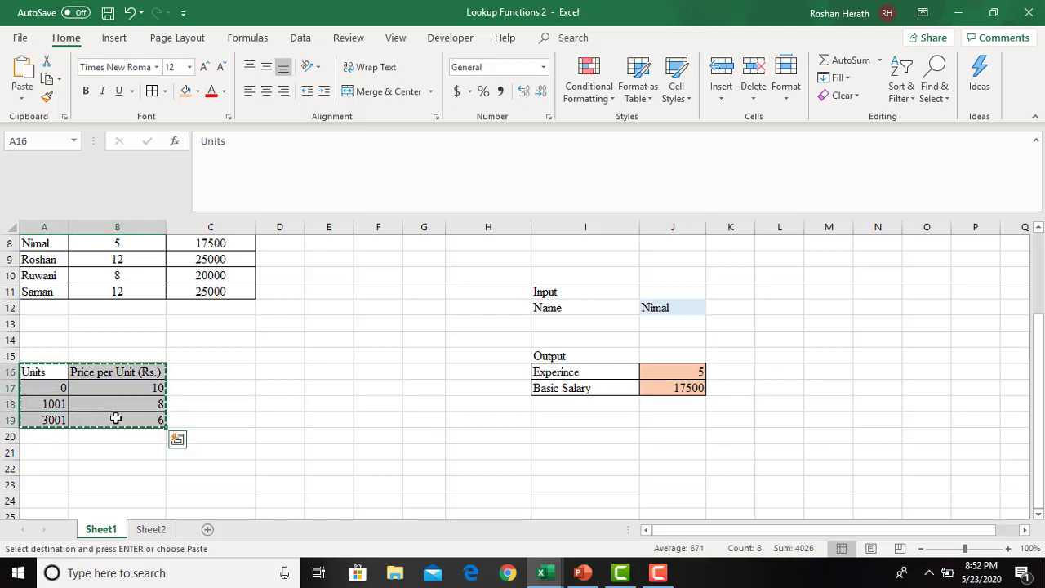
{"action": "left_click", "coordinate": [322, 437]}
{"action": "right_click", "coordinate": [323, 443]}
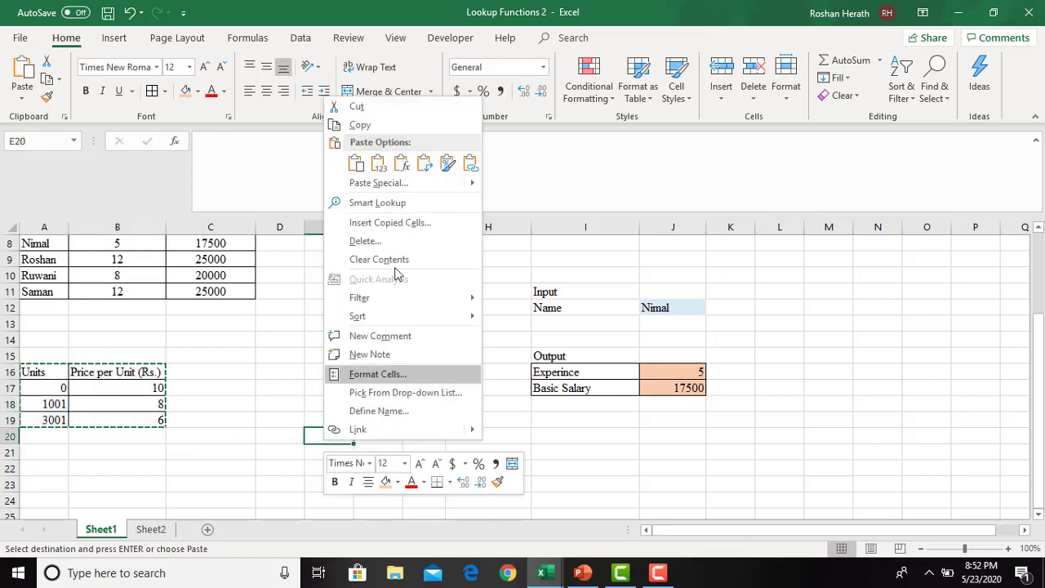
{"action": "left_click", "coordinate": [392, 182]}
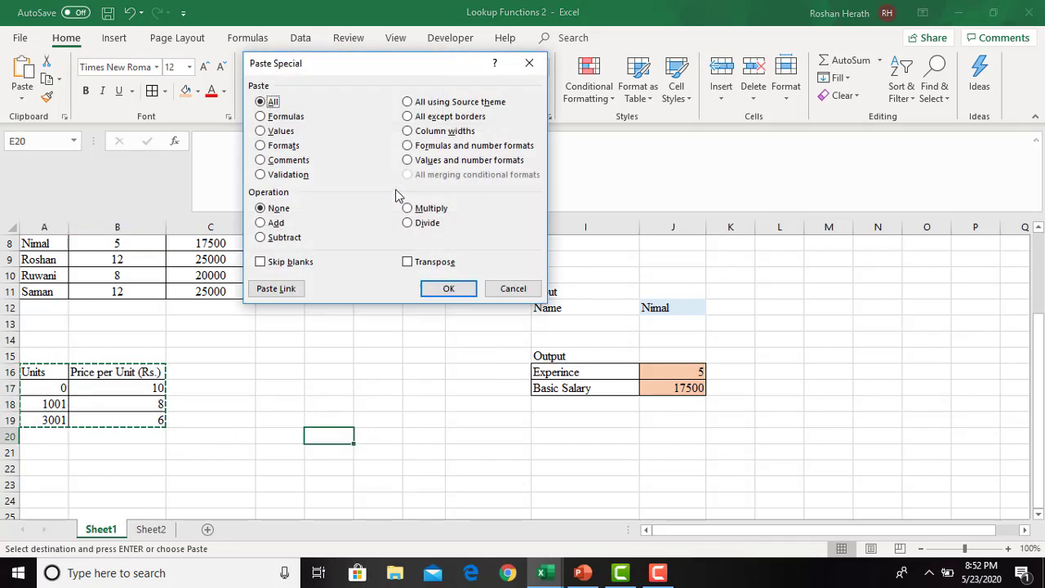
{"action": "left_click", "coordinate": [409, 262]}
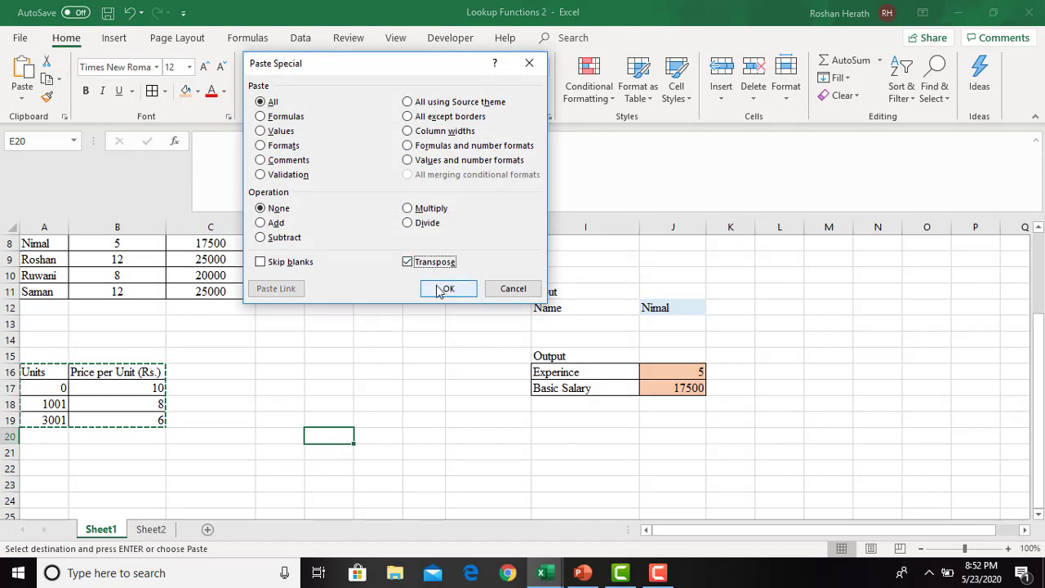
{"action": "left_click", "coordinate": [435, 291]}
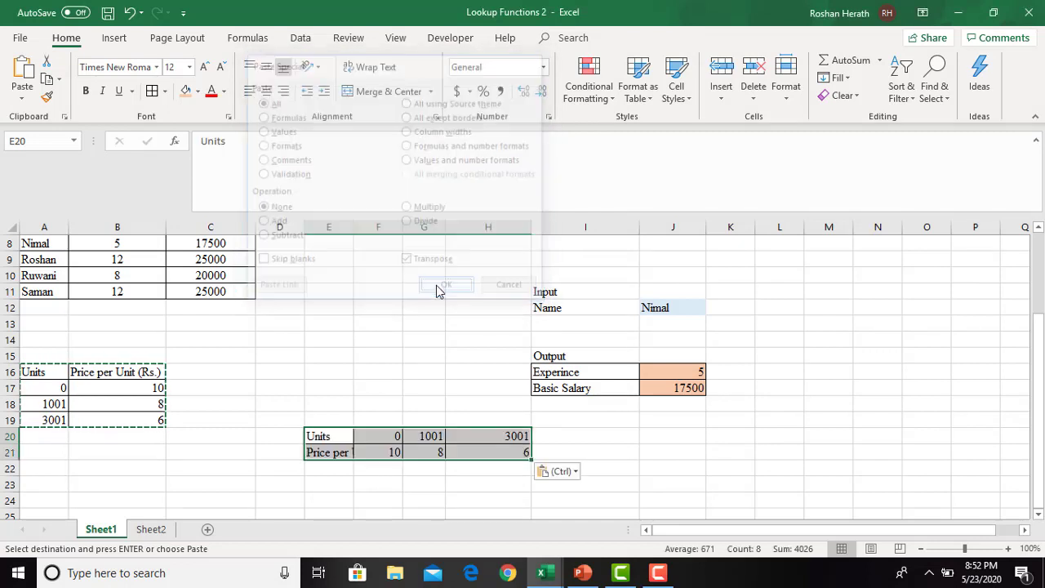
{"action": "double_click", "coordinate": [353, 226]}
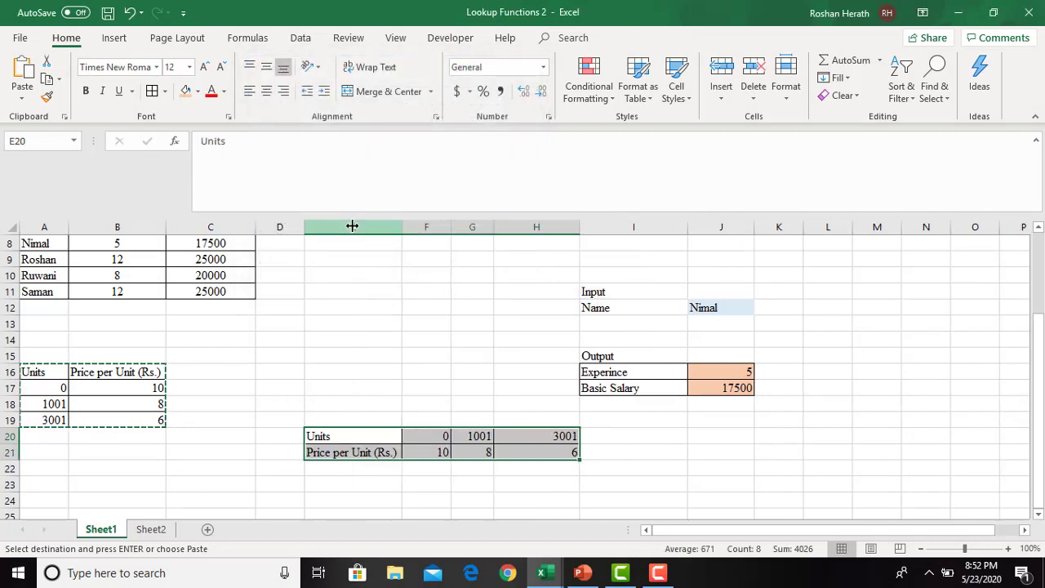
{"action": "left_click", "coordinate": [662, 472]}
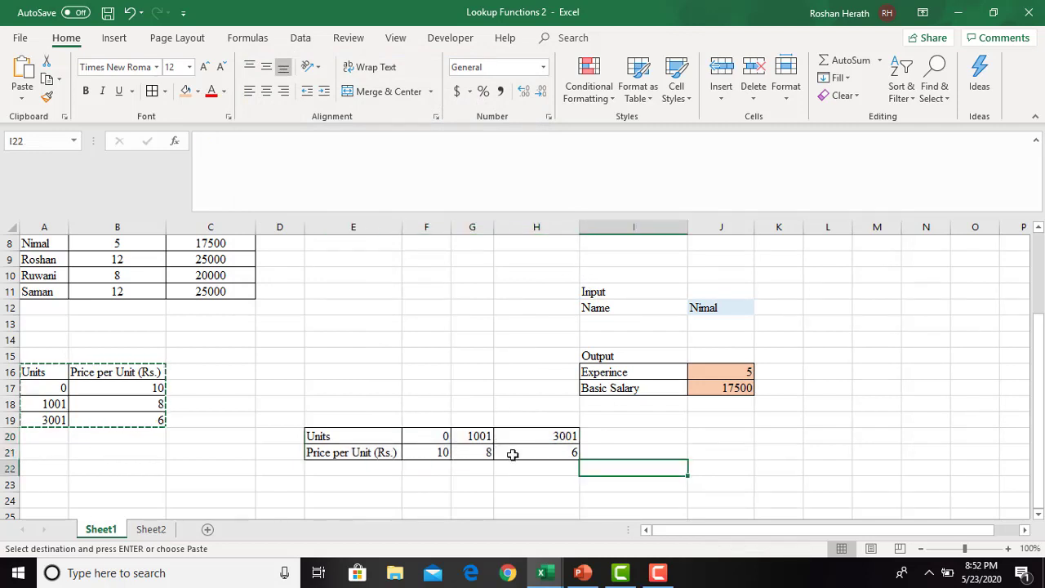
{"action": "left_click", "coordinate": [433, 436]}
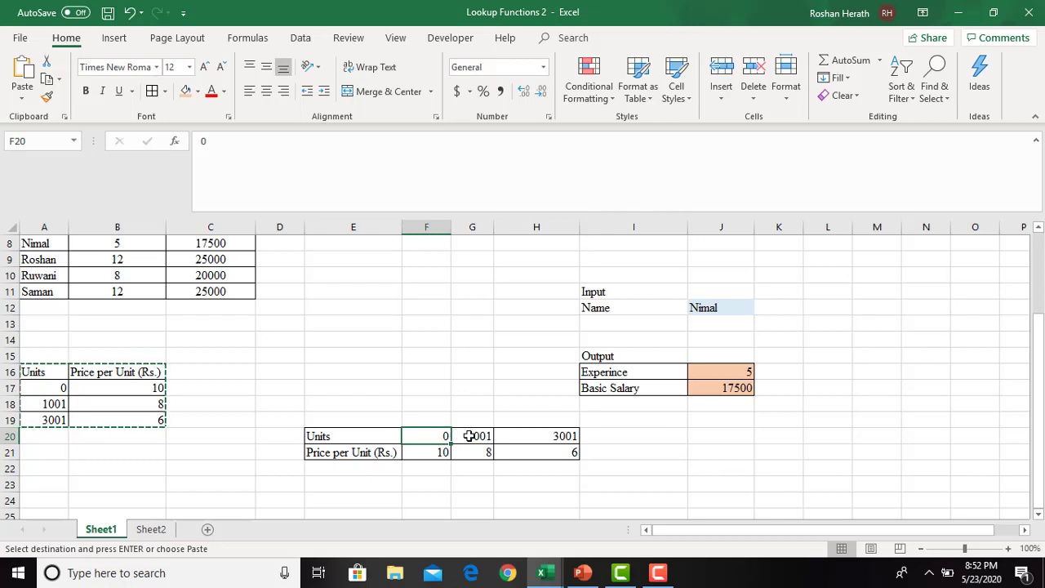
{"action": "left_click", "coordinate": [469, 436]}
{"action": "left_click", "coordinate": [517, 435]}
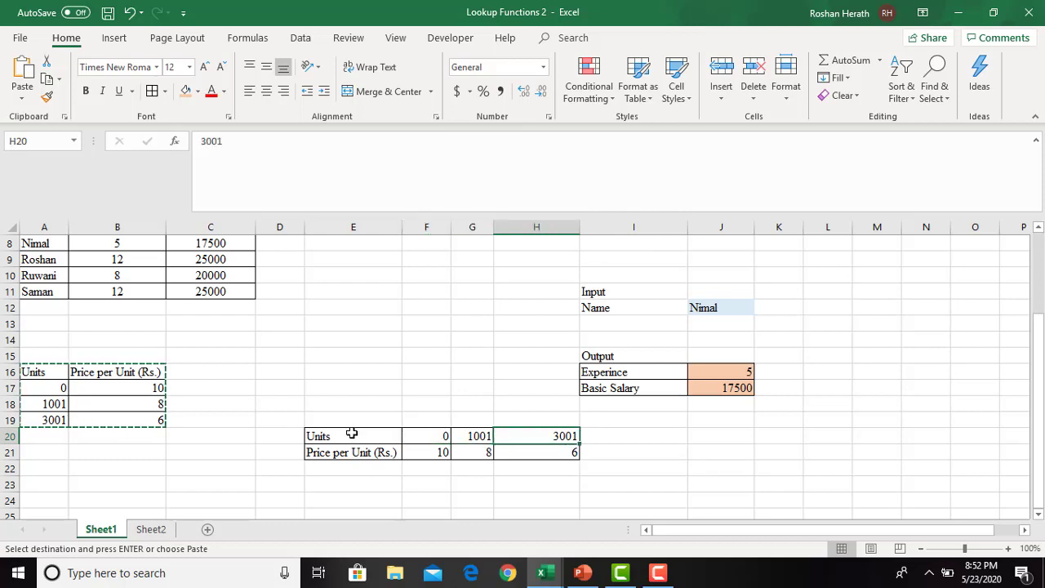
{"action": "left_click_drag", "start_coordinate": [351, 434], "coordinate": [547, 446]}
{"action": "key", "text": "Return"}
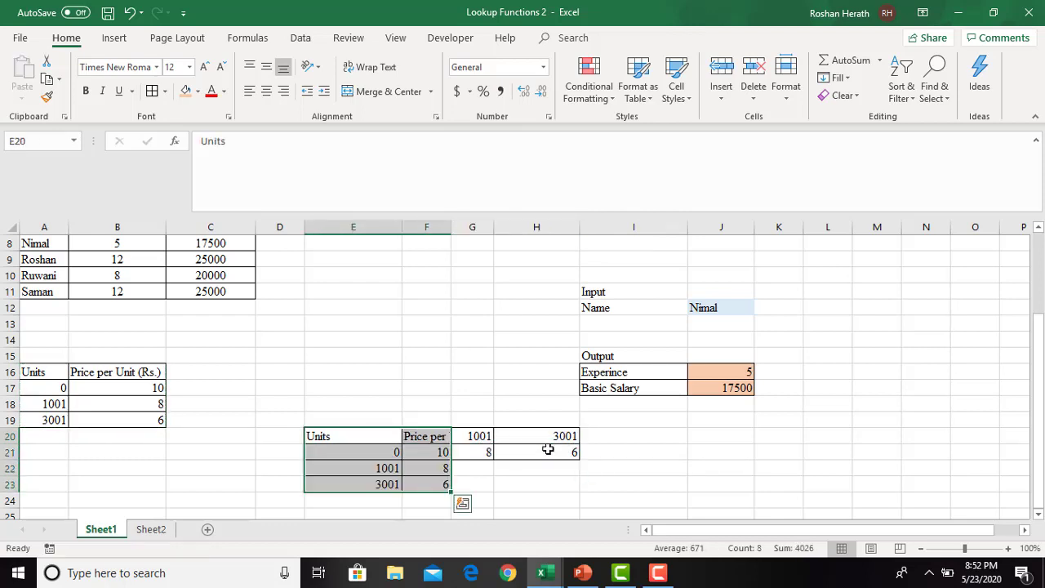
{"action": "left_click", "coordinate": [129, 13]}
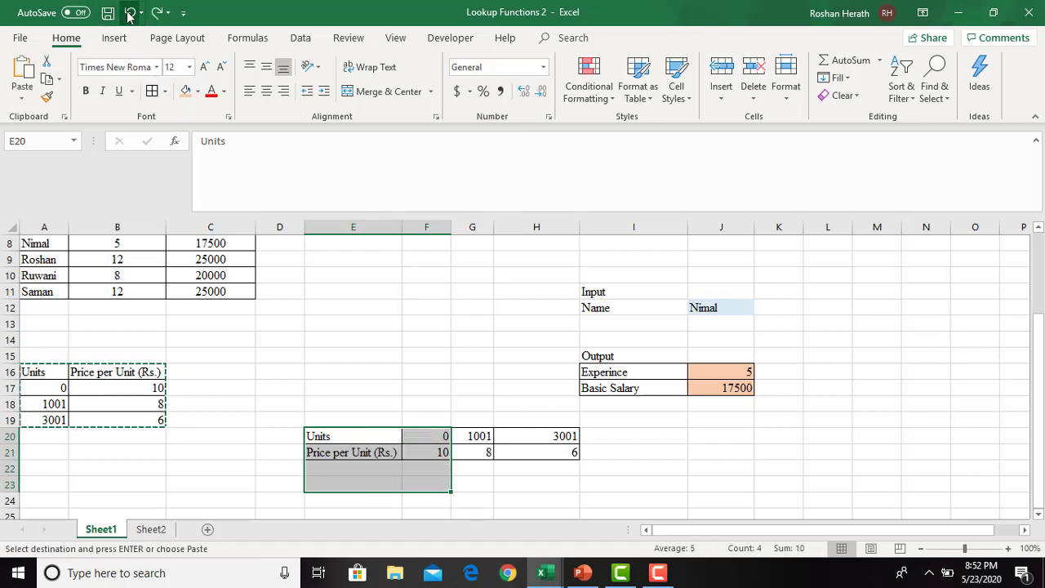
{"action": "left_click_drag", "start_coordinate": [372, 435], "coordinate": [559, 445]}
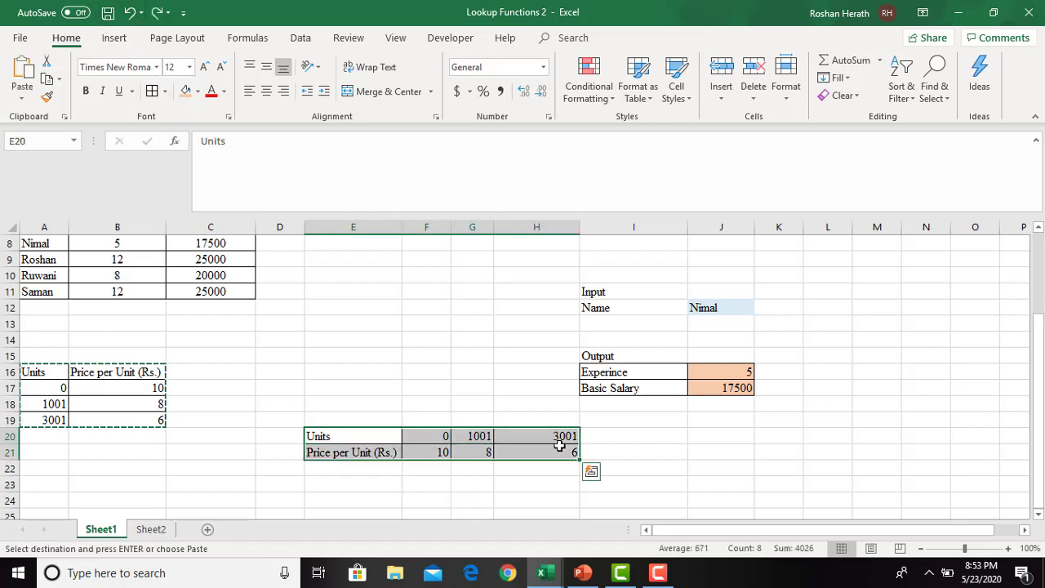
{"action": "key", "text": "Return"}
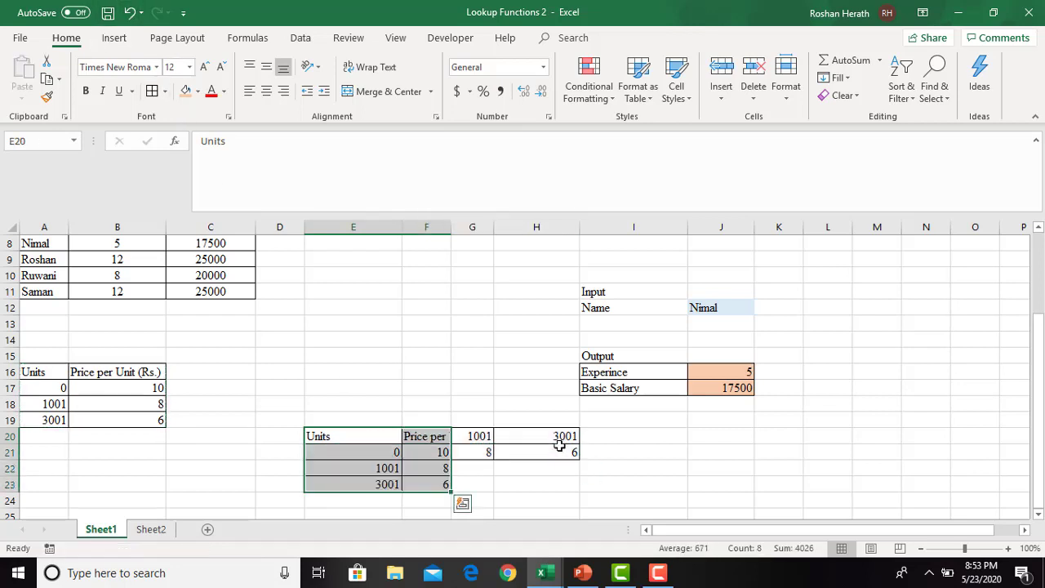
{"action": "left_click", "coordinate": [127, 12]}
Cancel the pending copy of the vertical unit price table A16:B19
{"action": "left_click_drag", "start_coordinate": [38, 373], "coordinate": [139, 405]}
{"action": "key", "text": "Escape"}
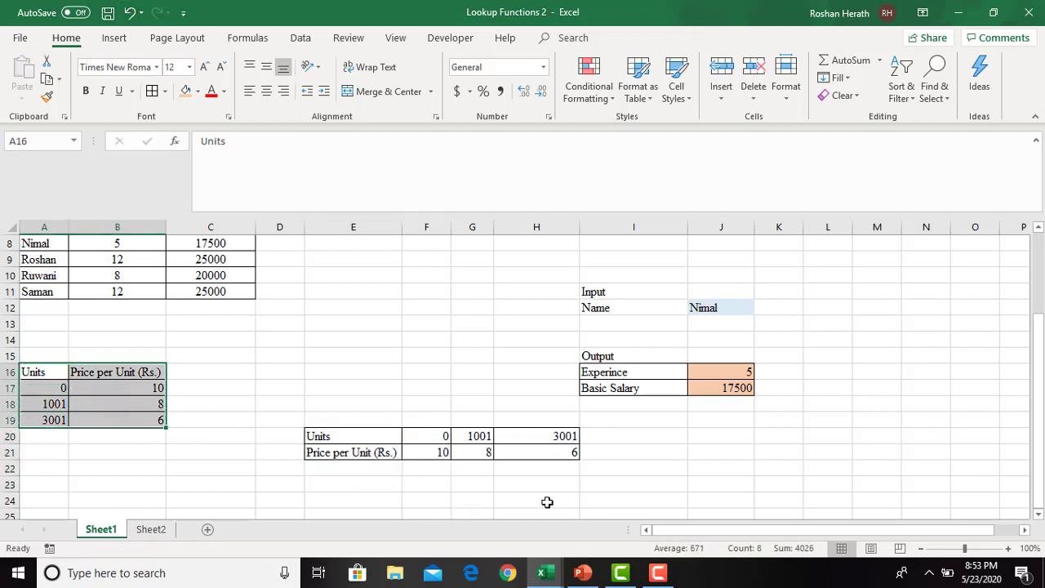
{"action": "left_click", "coordinate": [546, 501]}
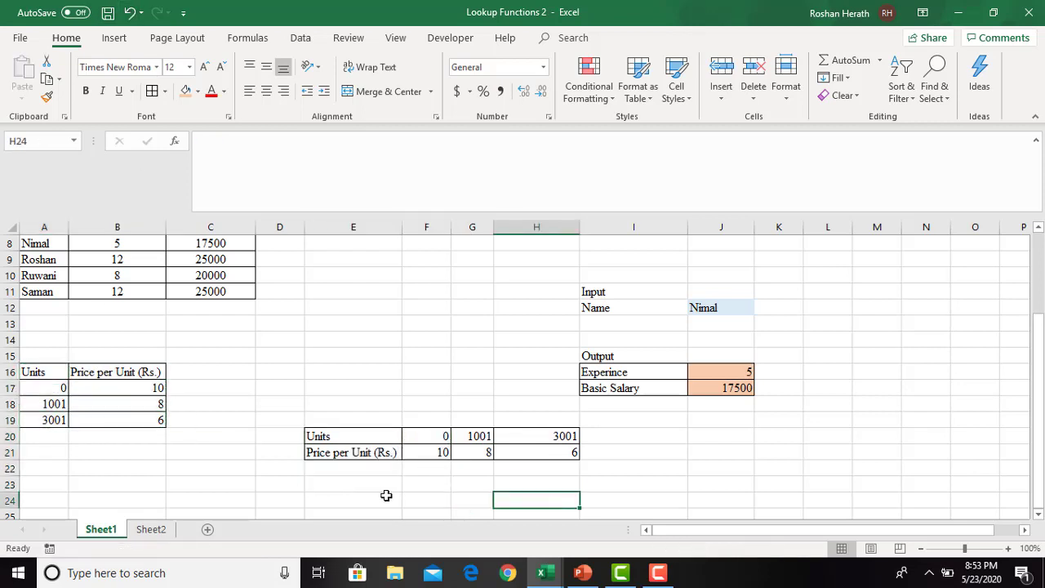
Examine the unit thresholds in row 20 and the matching prices per unit in row 21 of the transposed table
{"action": "left_click", "coordinate": [1039, 516]}
{"action": "left_click", "coordinate": [1038, 516]}
{"action": "left_click", "coordinate": [1038, 516]}
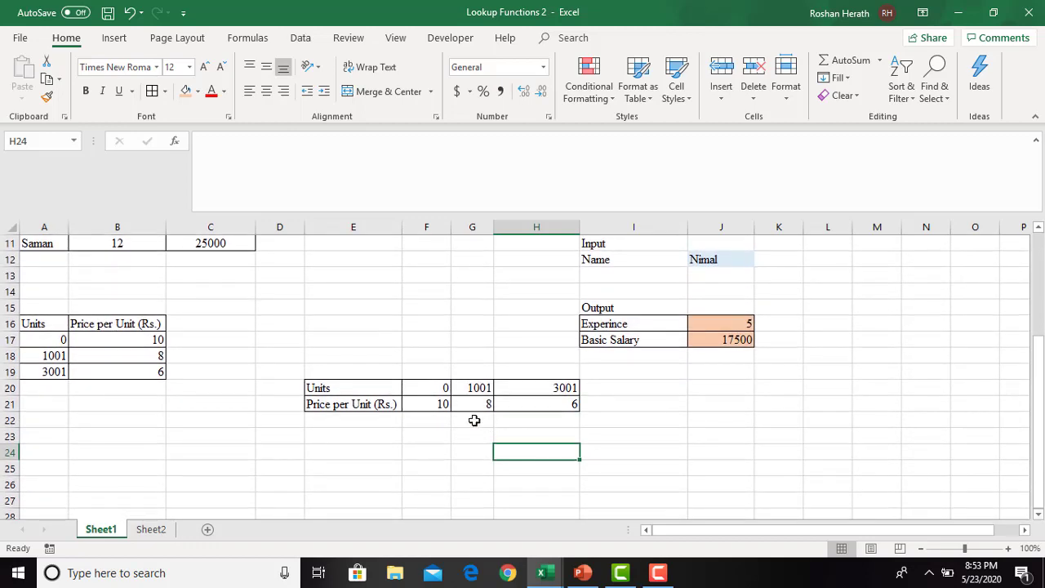
{"action": "left_click", "coordinate": [566, 386]}
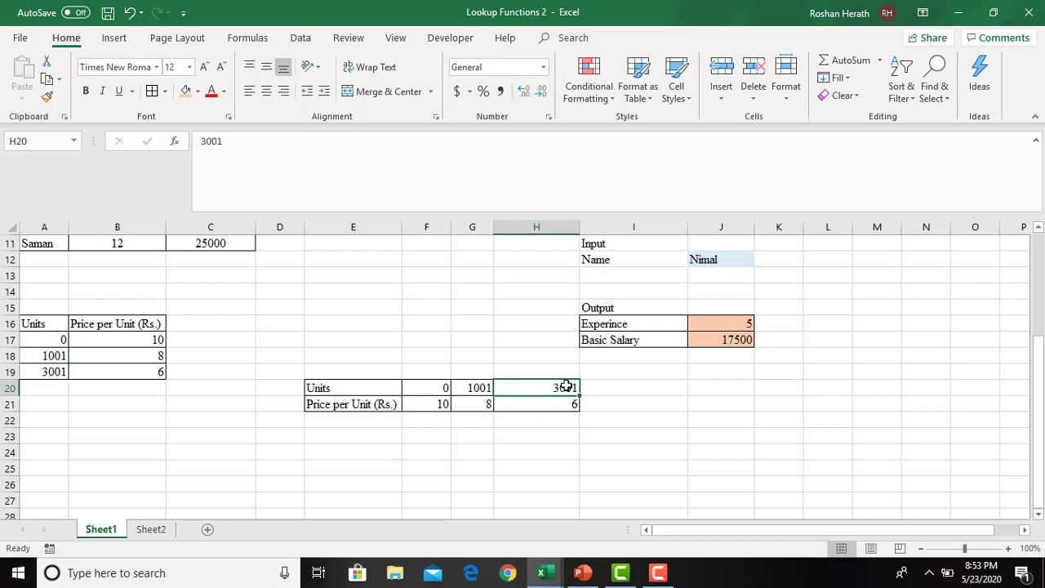
{"action": "left_click", "coordinate": [419, 388]}
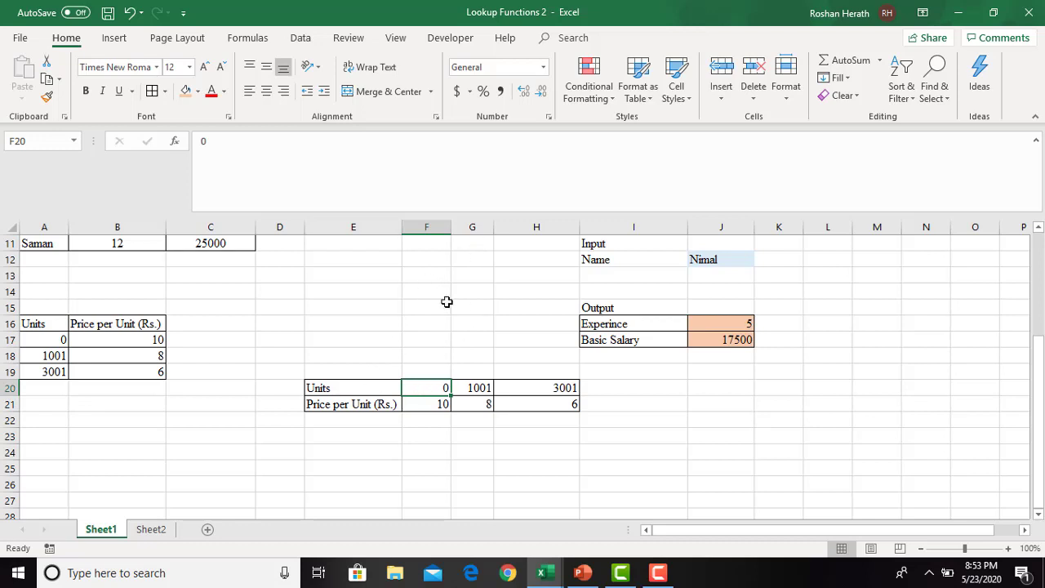
{"action": "left_click", "coordinate": [435, 409]}
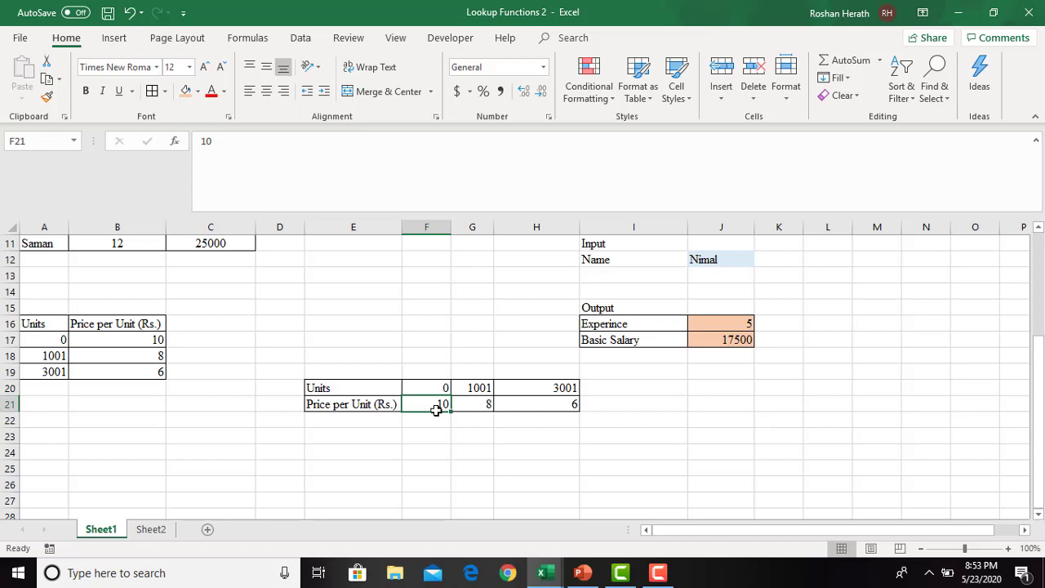
{"action": "left_click", "coordinate": [488, 392]}
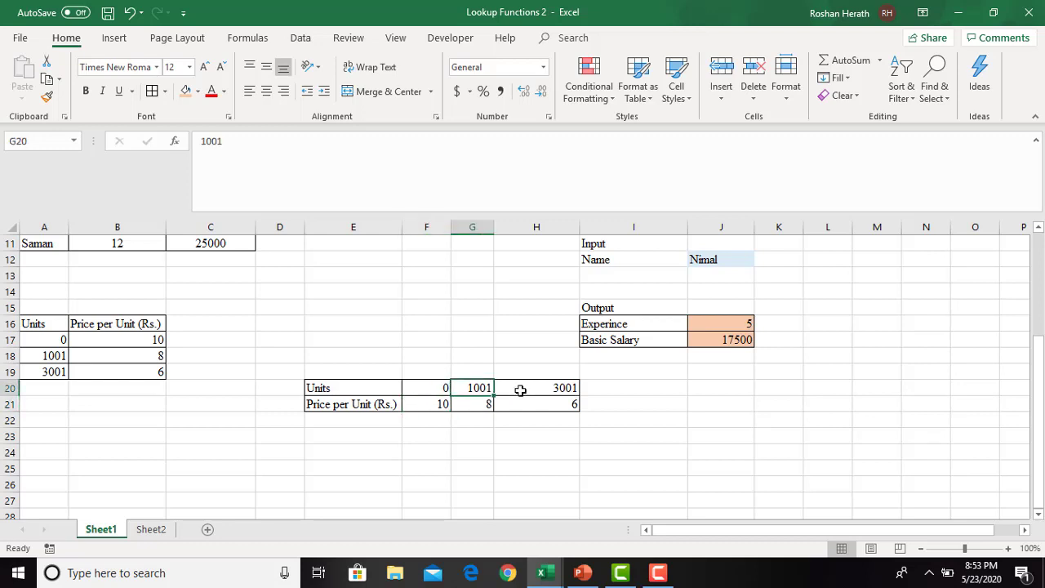
Check the prices per unit for the 1001 and 3001 thresholds in the transposed table
{"action": "left_click", "coordinate": [480, 406]}
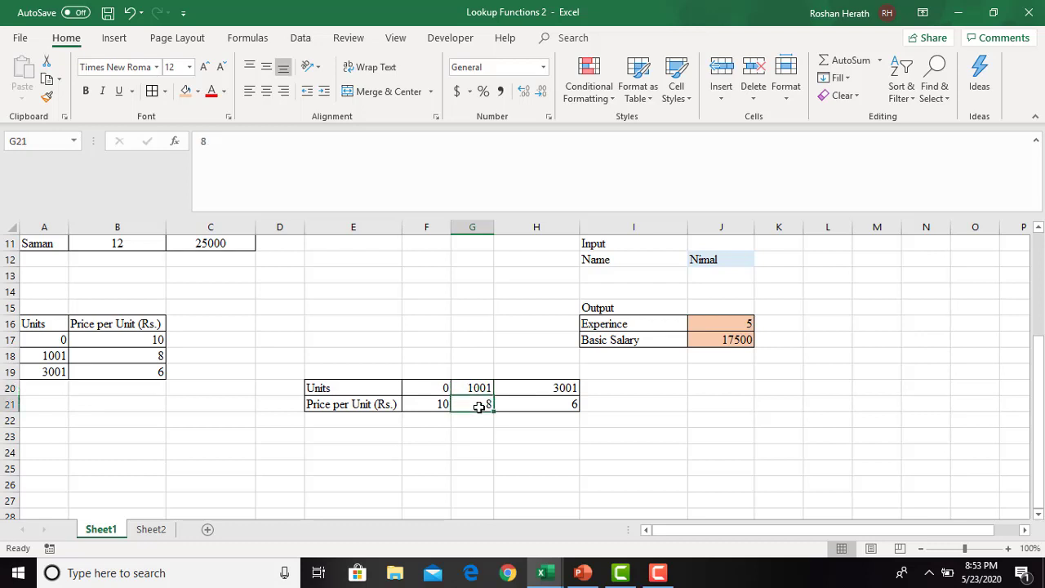
{"action": "left_click", "coordinate": [563, 390]}
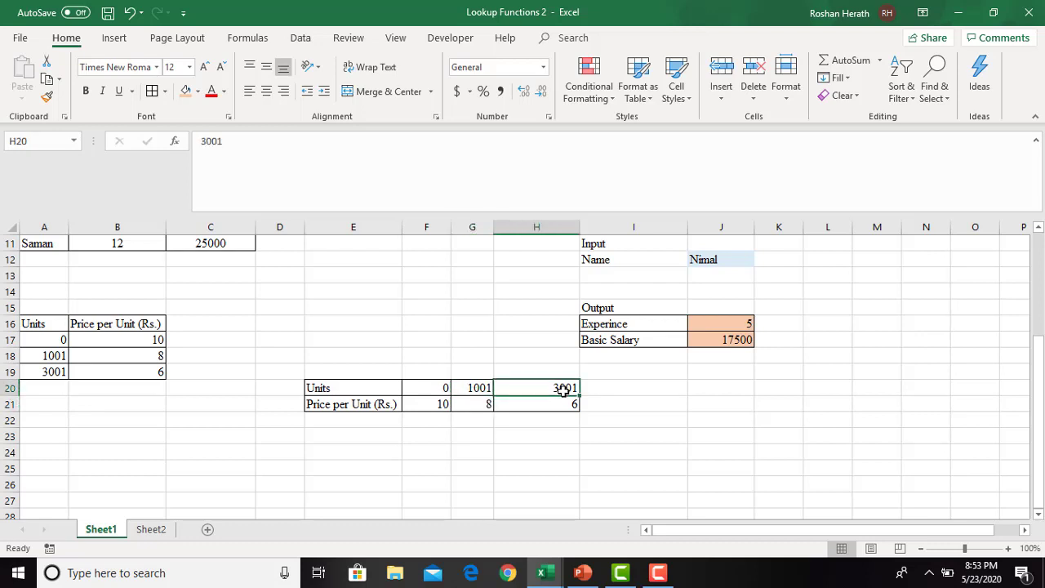
{"action": "left_click", "coordinate": [553, 403]}
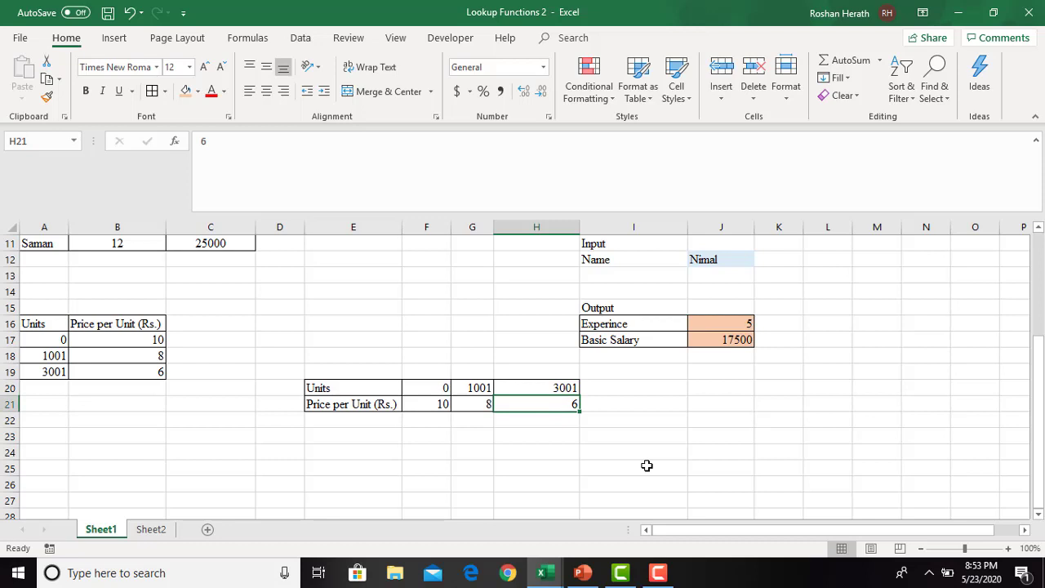
Add the section headings Input in I23 and Output in I26 below the transposed table
{"action": "left_click", "coordinate": [605, 434]}
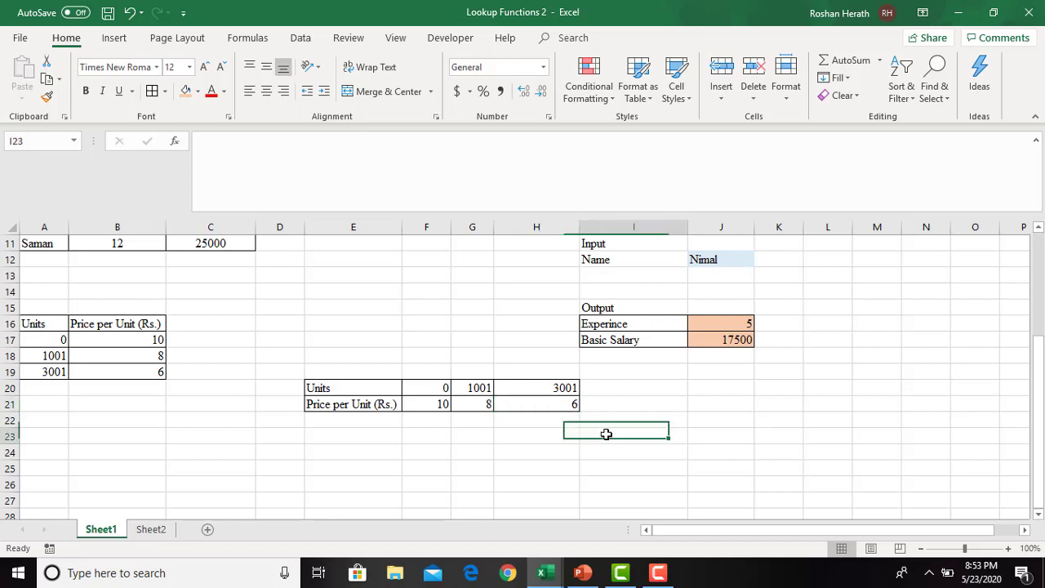
{"action": "type", "text": "I"}
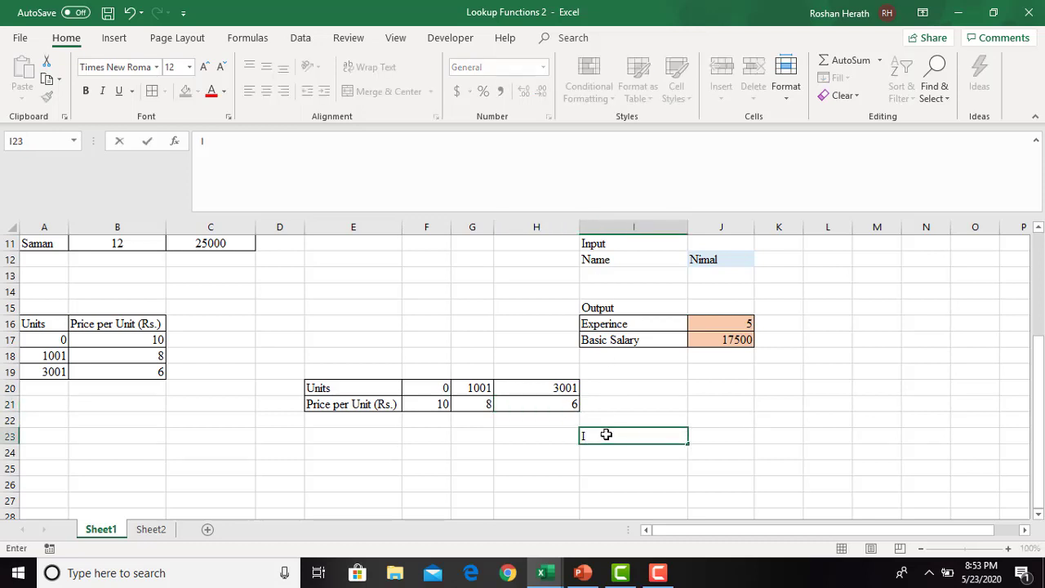
{"action": "type", "text": "nput"}
{"action": "left_click", "coordinate": [596, 482]}
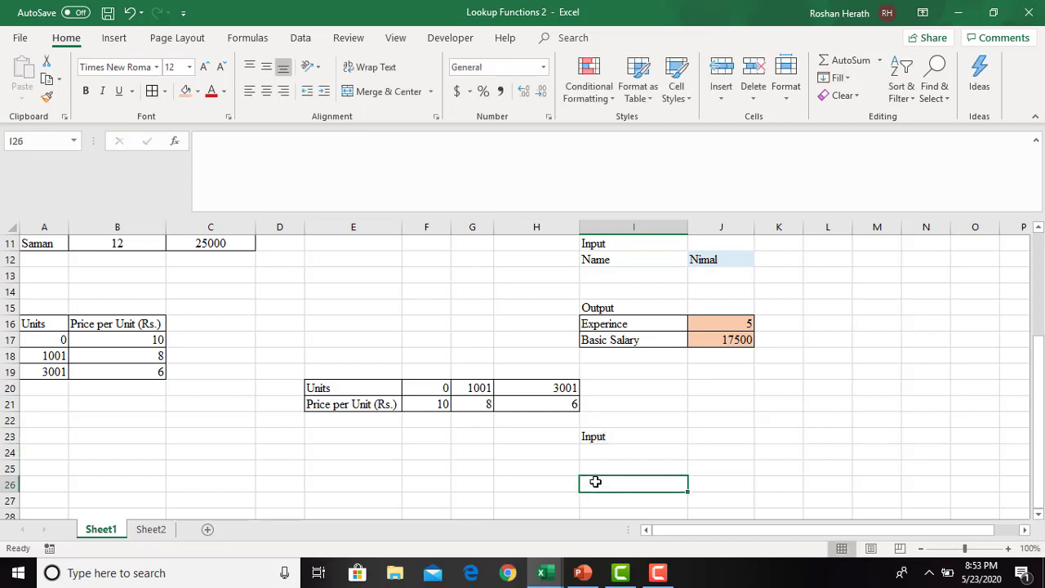
{"action": "type", "text": "Outpu"}
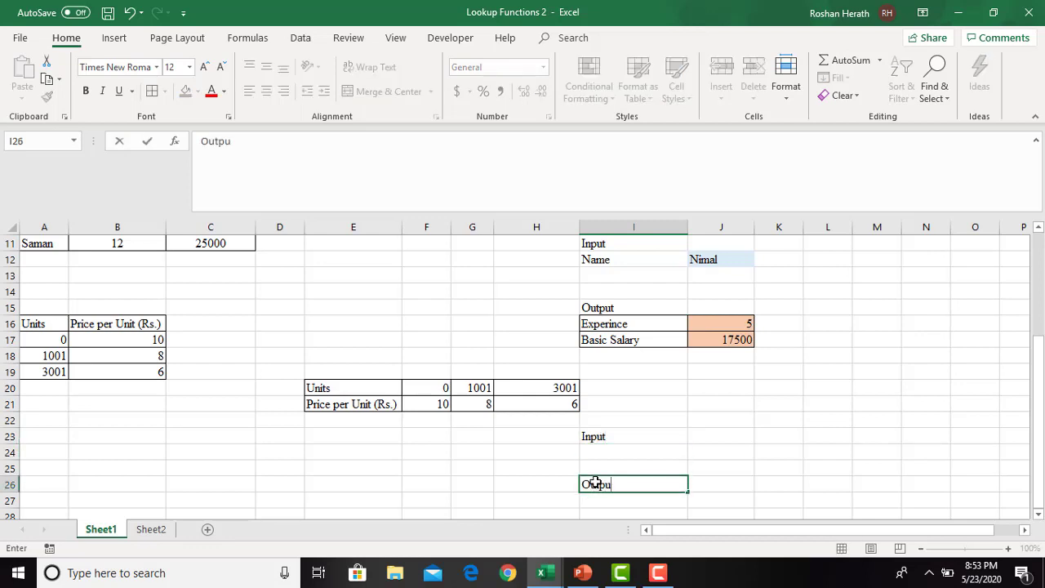
{"action": "type", "text": "t"}
Label I24 as Units under Input and I27 as Price per Unit under Output
{"action": "left_click", "coordinate": [602, 451]}
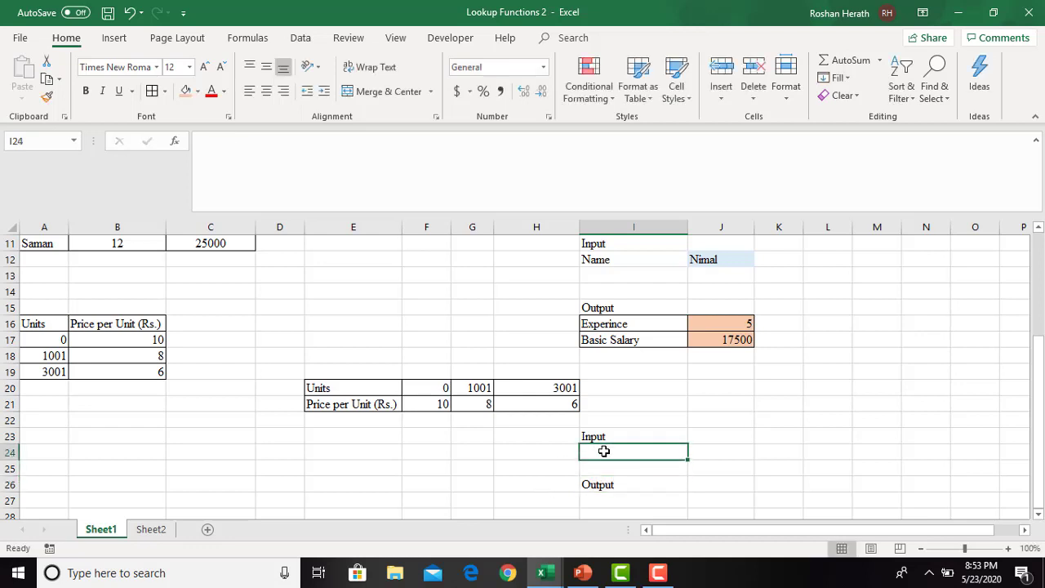
{"action": "type", "text": "Uni"}
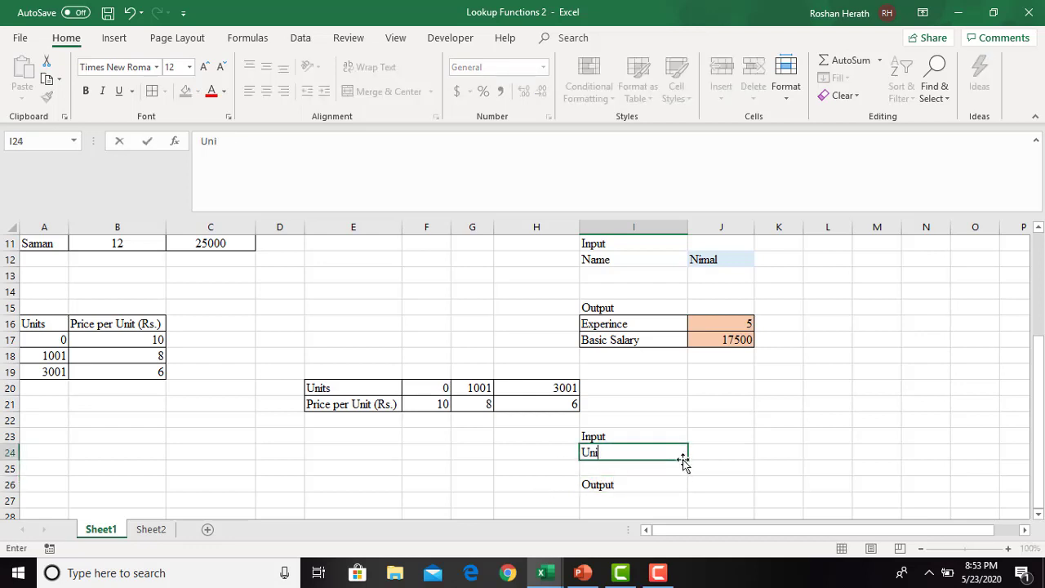
{"action": "type", "text": "ts"}
{"action": "left_click", "coordinate": [606, 504]}
{"action": "type", "text": "Pri"}
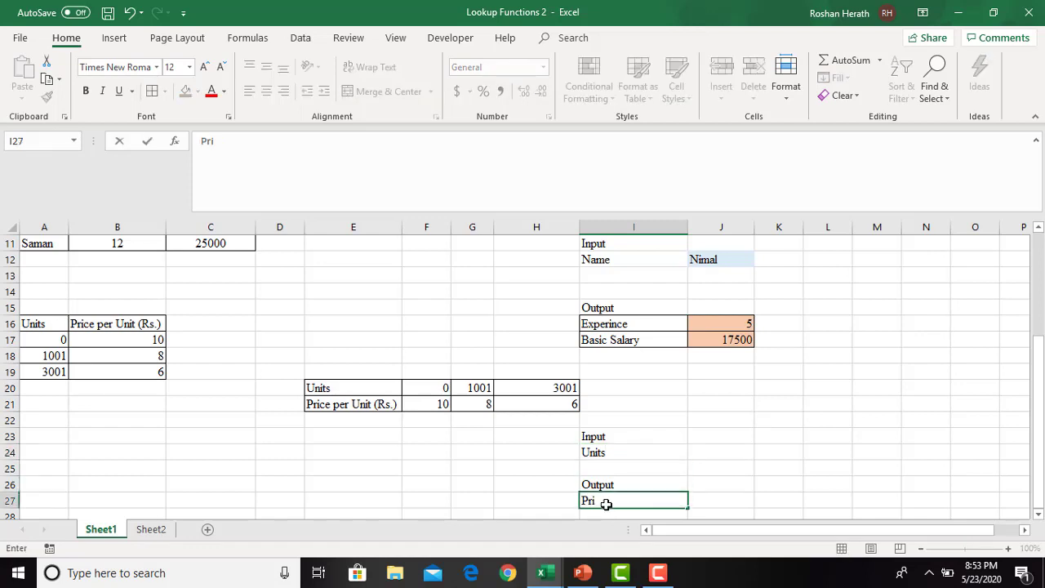
{"action": "type", "text": "ce per Unit"}
Fill output cell J27 with light orange and input cell J24 with light blue
{"action": "left_click", "coordinate": [719, 450]}
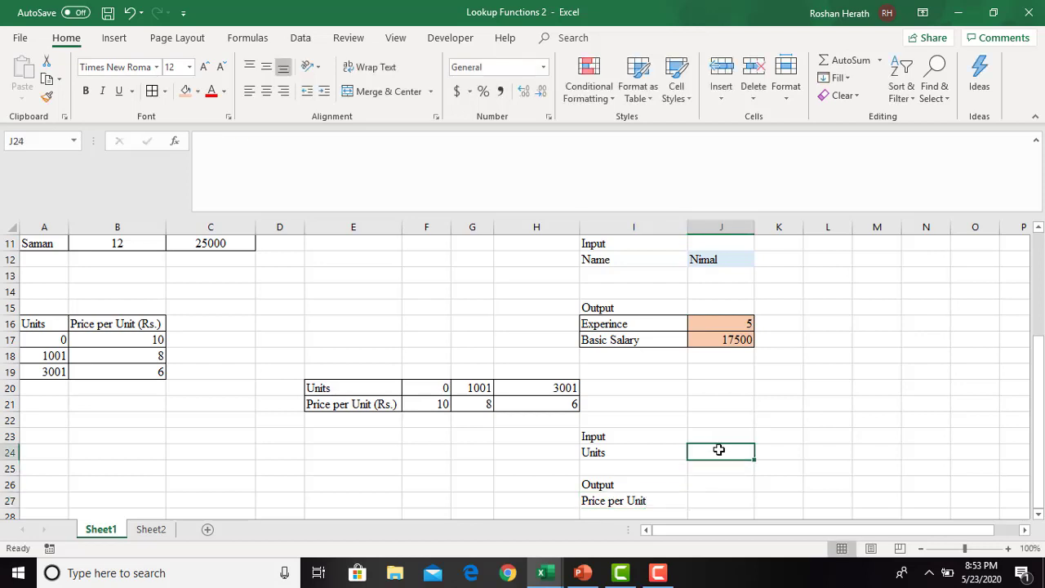
{"action": "left_click", "coordinate": [712, 497]}
{"action": "left_click", "coordinate": [185, 92]}
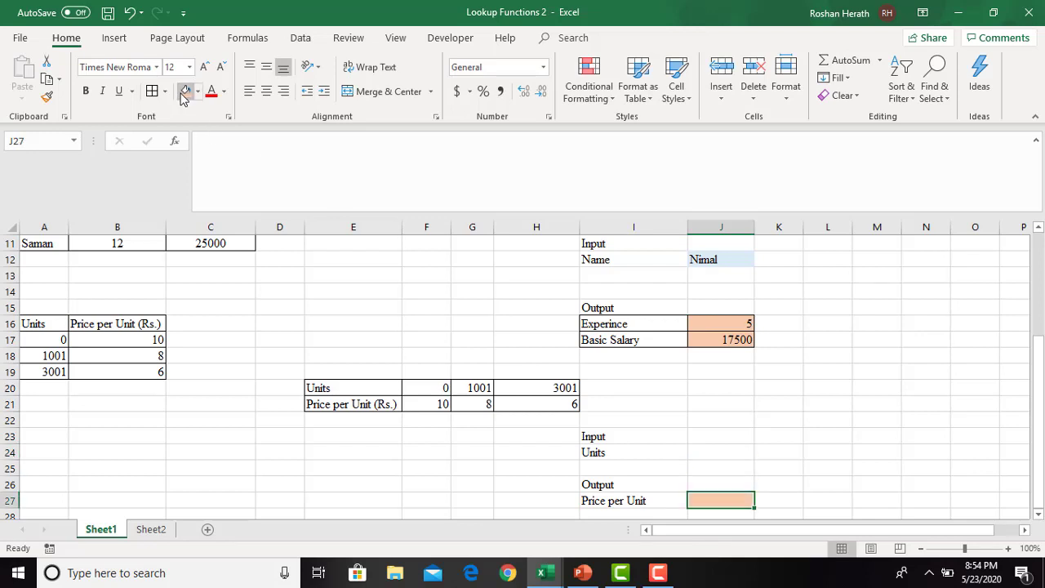
{"action": "left_click", "coordinate": [717, 454]}
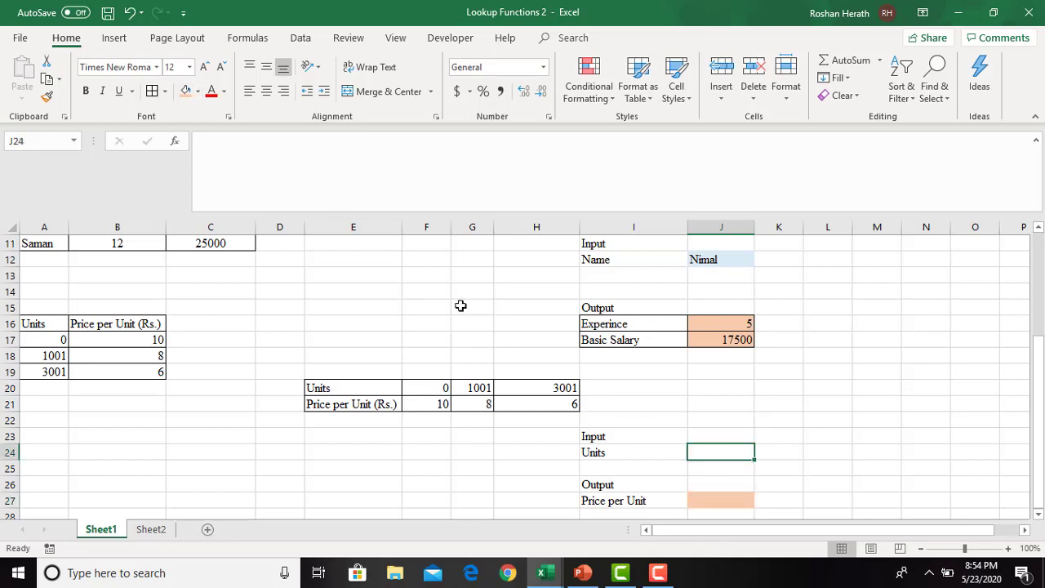
{"action": "left_click", "coordinate": [197, 92]}
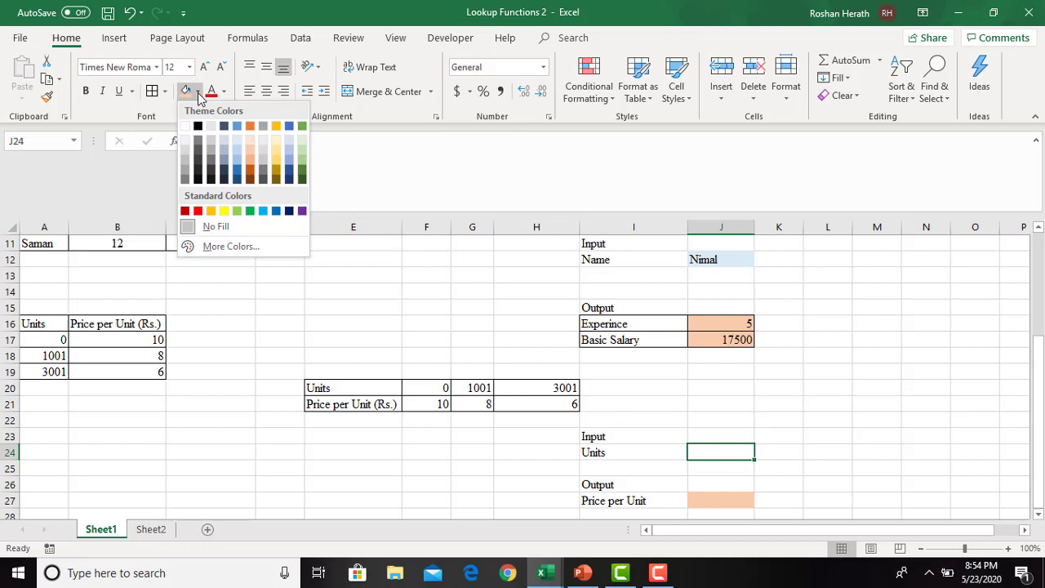
{"action": "left_click", "coordinate": [235, 151]}
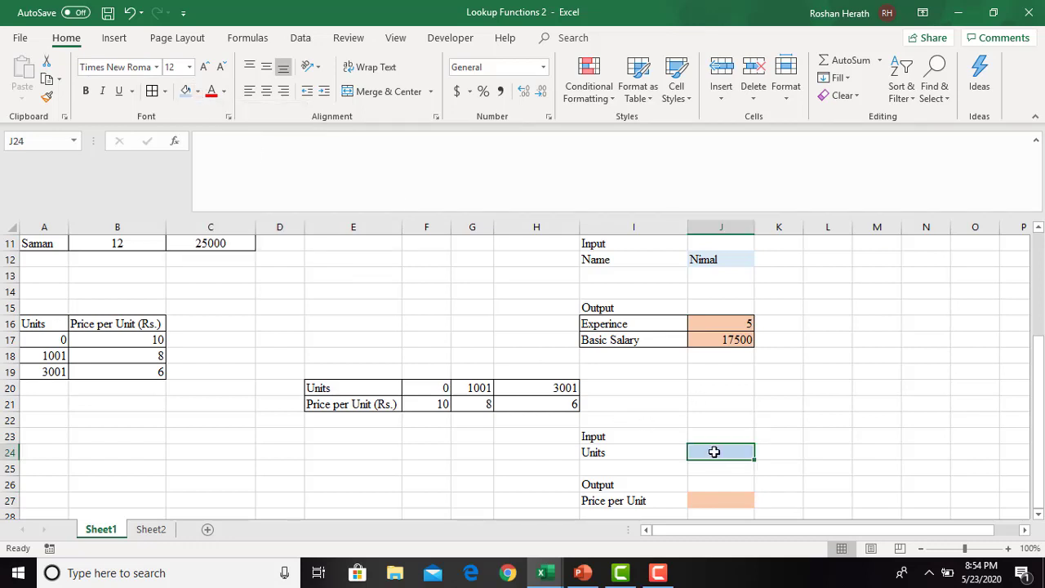
Enter 3000 as the number of units in input cell J24
{"action": "left_click", "coordinate": [723, 502]}
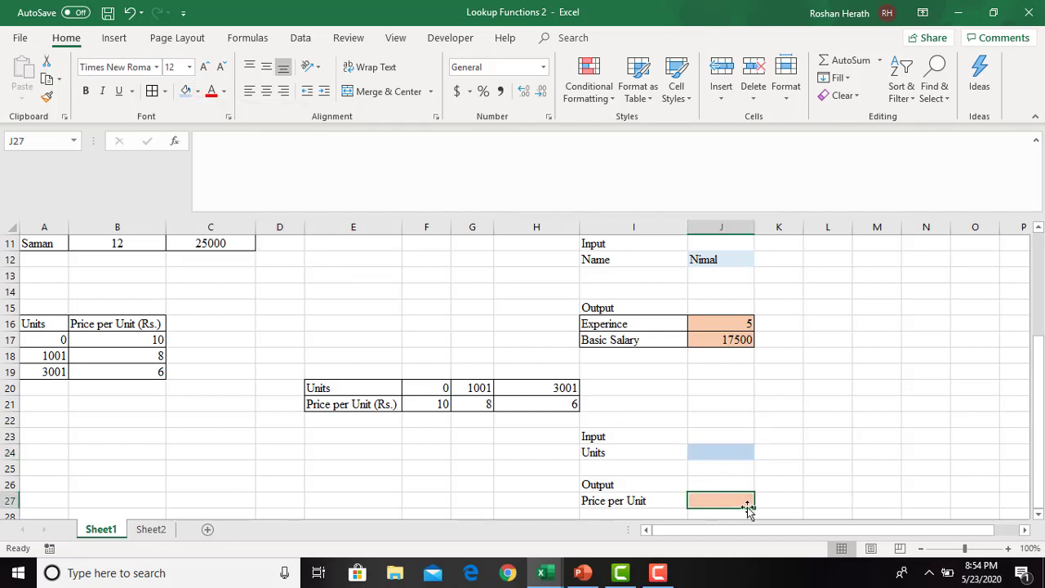
{"action": "left_click", "coordinate": [1036, 516]}
{"action": "left_click", "coordinate": [1036, 516]}
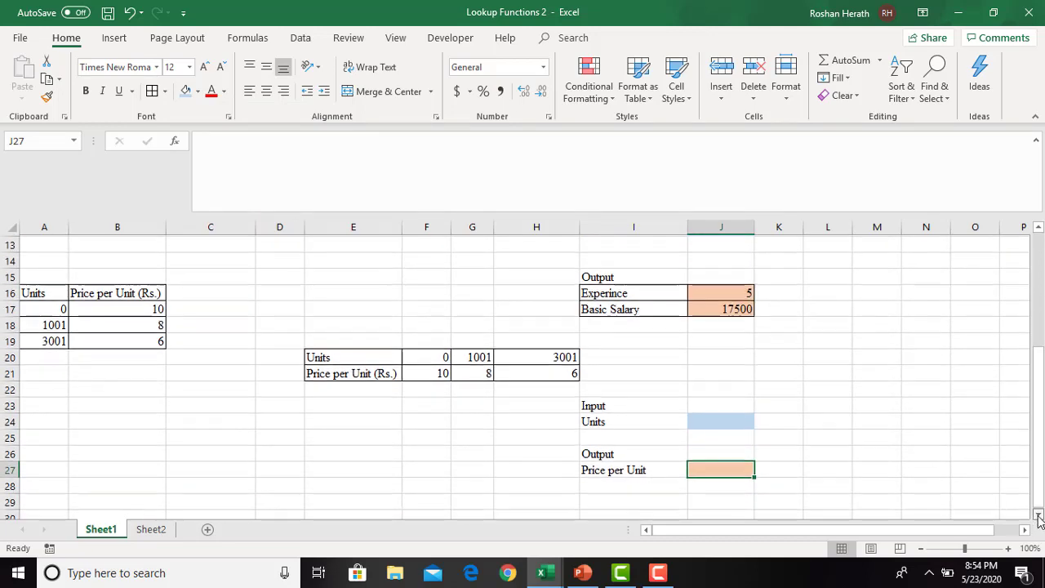
{"action": "left_click", "coordinate": [1037, 517]}
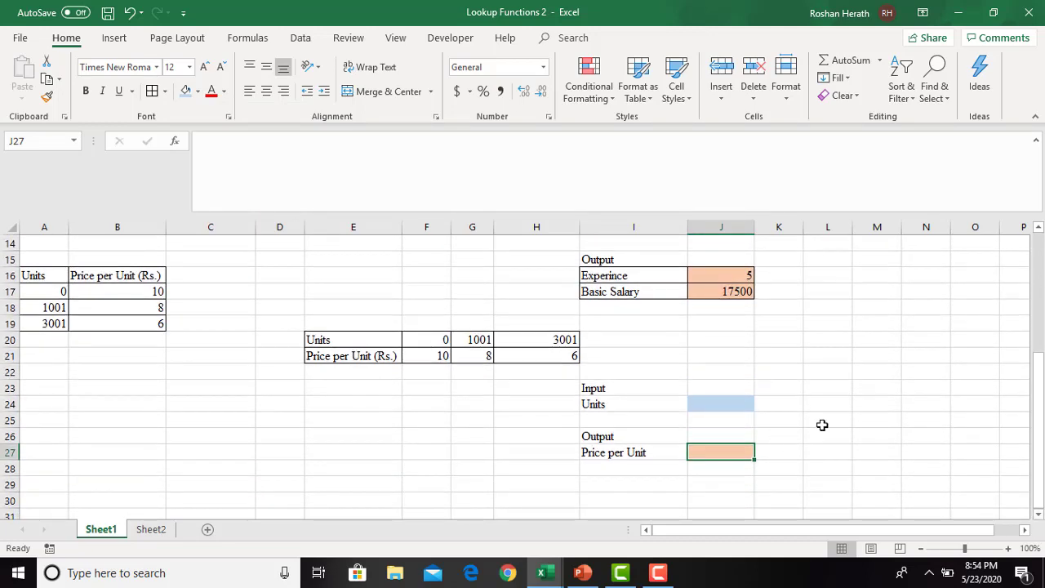
{"action": "left_click", "coordinate": [744, 406]}
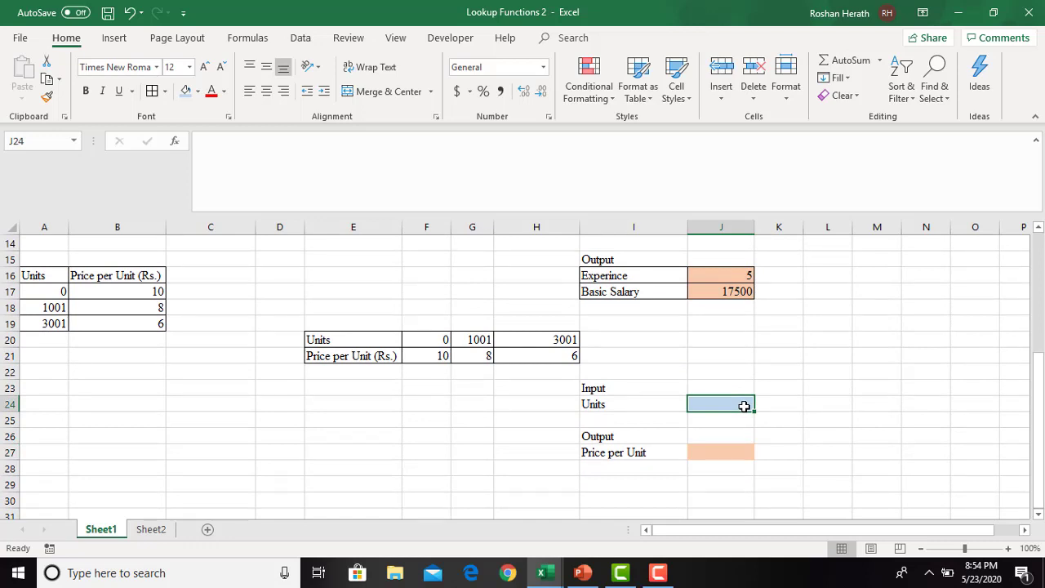
{"action": "type", "text": "3000"}
{"action": "key", "text": "Return"}
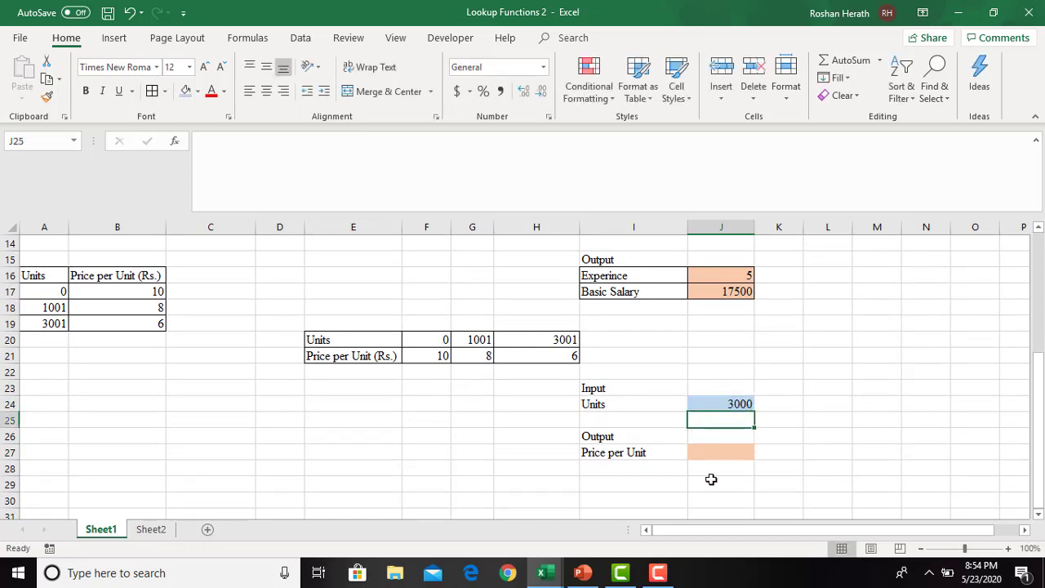
Enter 8 as a trial price per unit in J27 and clear it
{"action": "left_click", "coordinate": [702, 453]}
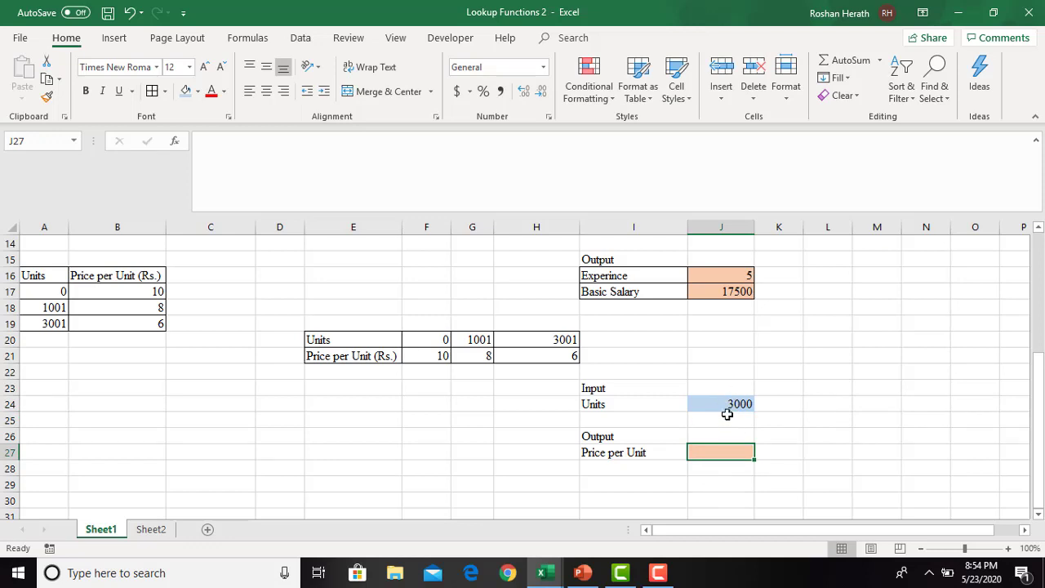
{"action": "type", "text": "8"}
{"action": "key", "text": "Return"}
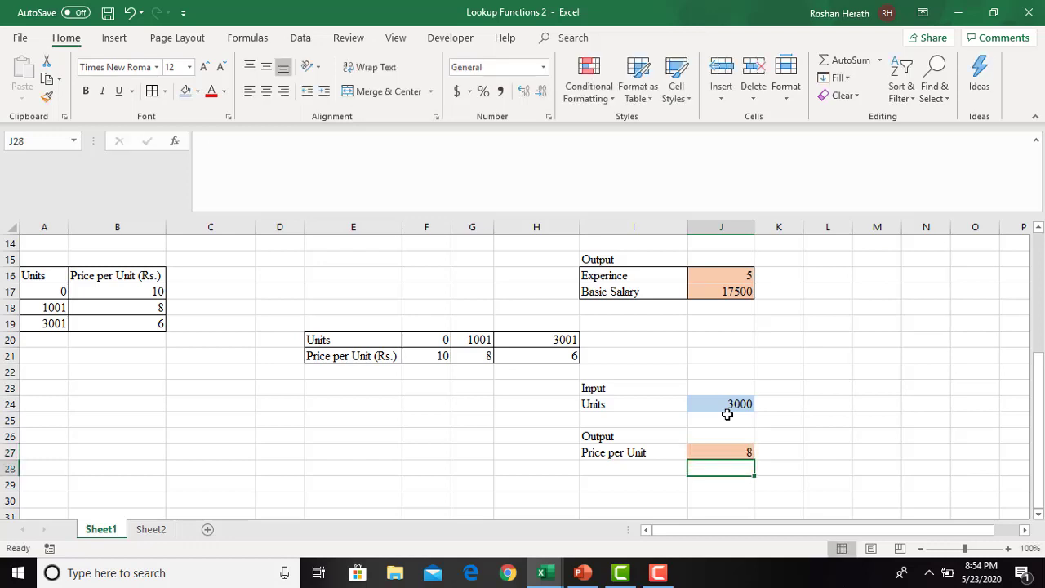
{"action": "left_click", "coordinate": [730, 452]}
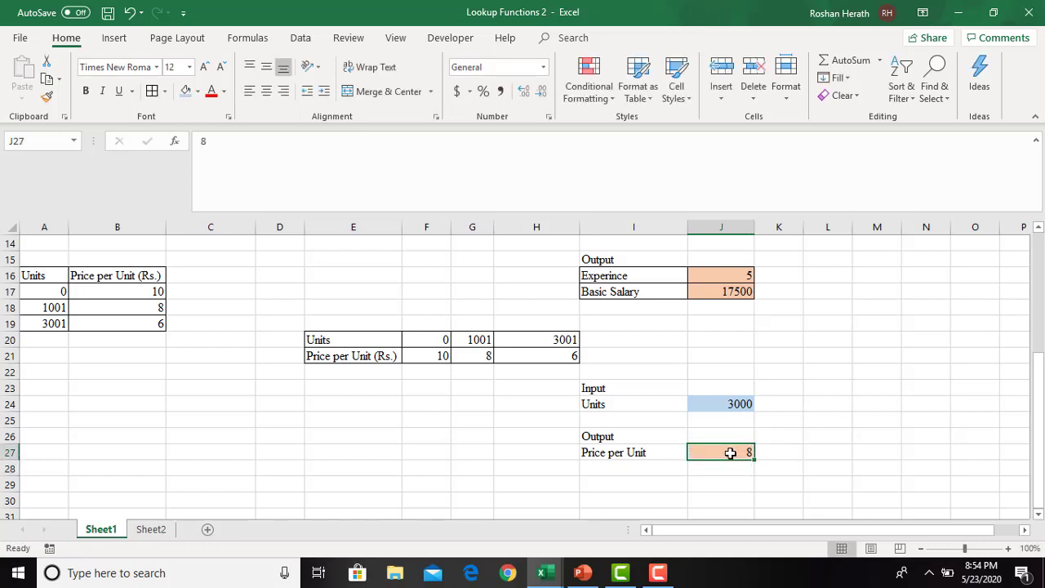
{"action": "key", "text": "Delete"}
Start an HLOOKUP formula in J27 and set its lookup value to the absolute reference $J$24
{"action": "type", "text": "=hl"}
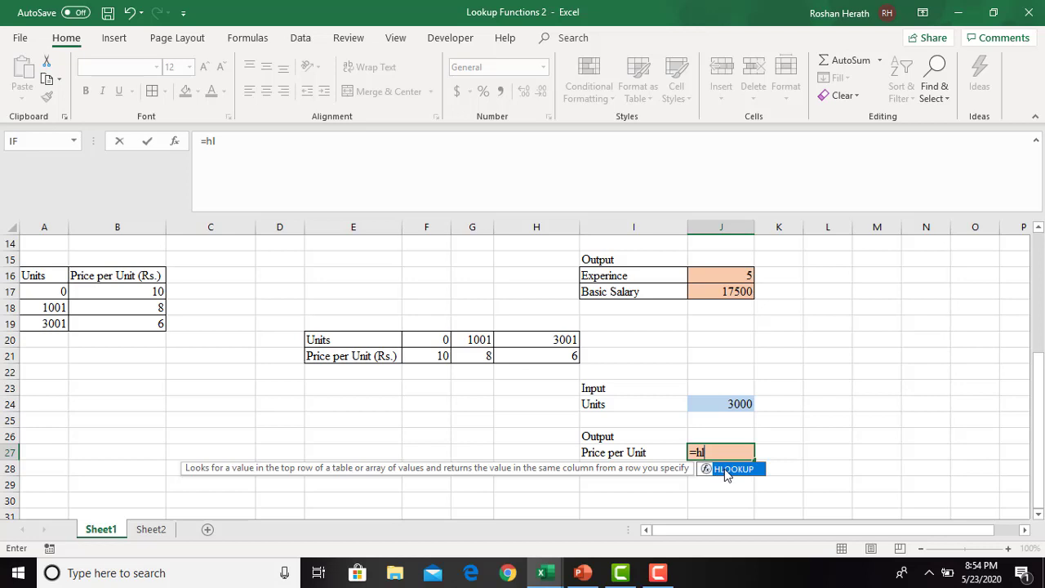
{"action": "double_click", "coordinate": [714, 471]}
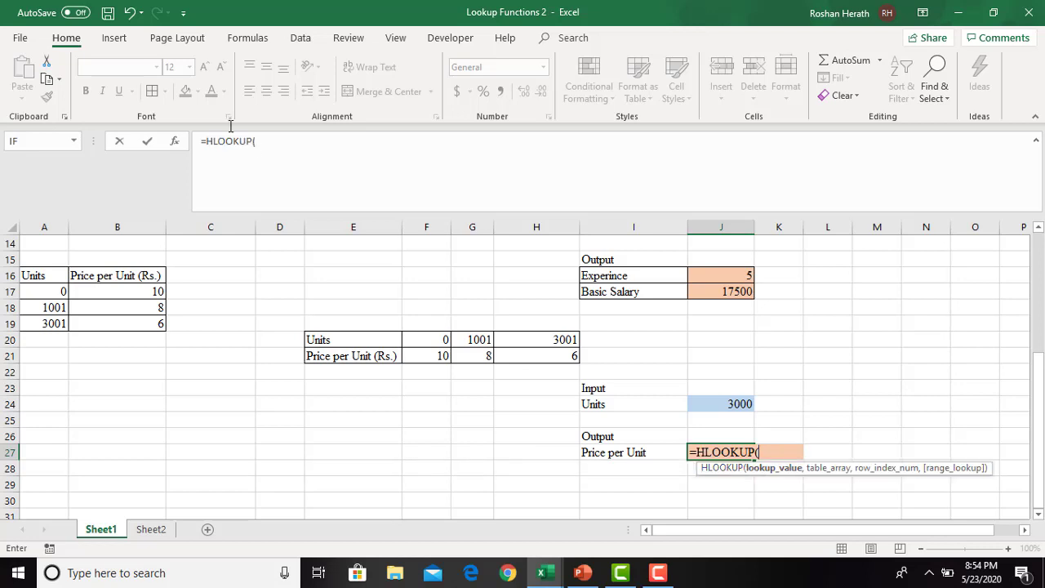
{"action": "left_click", "coordinate": [175, 143]}
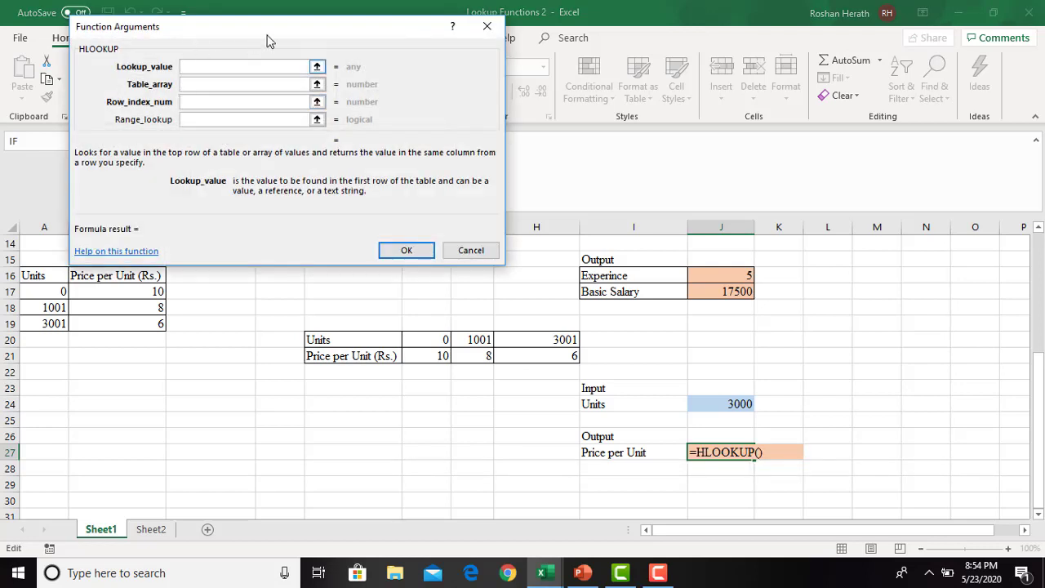
{"action": "left_click", "coordinate": [732, 405]}
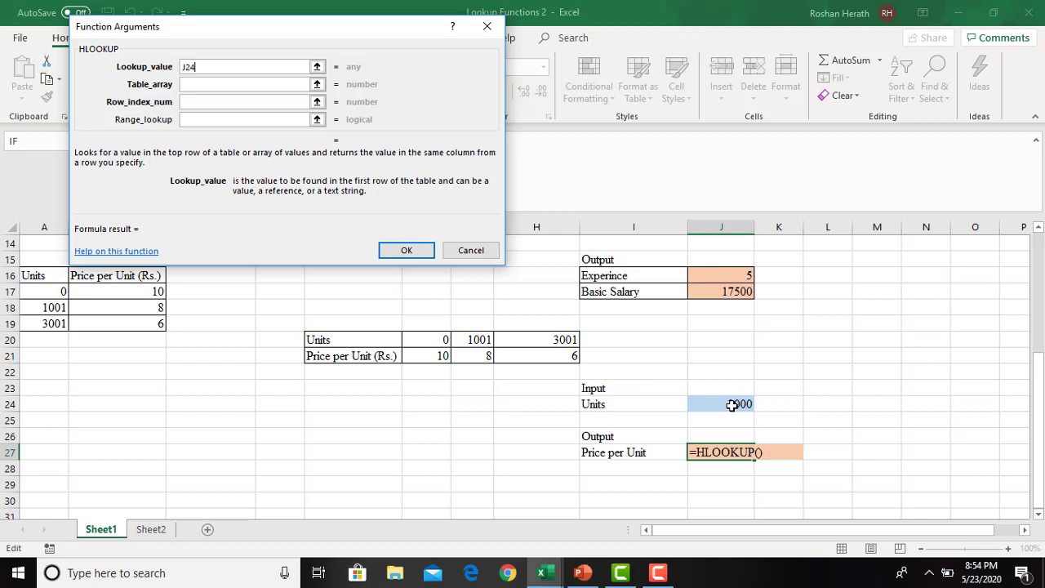
{"action": "key", "text": "F4"}
Set the HLOOKUP table array to the threshold and price rows as the absolute range $F$20:$H$21
{"action": "left_click", "coordinate": [210, 84]}
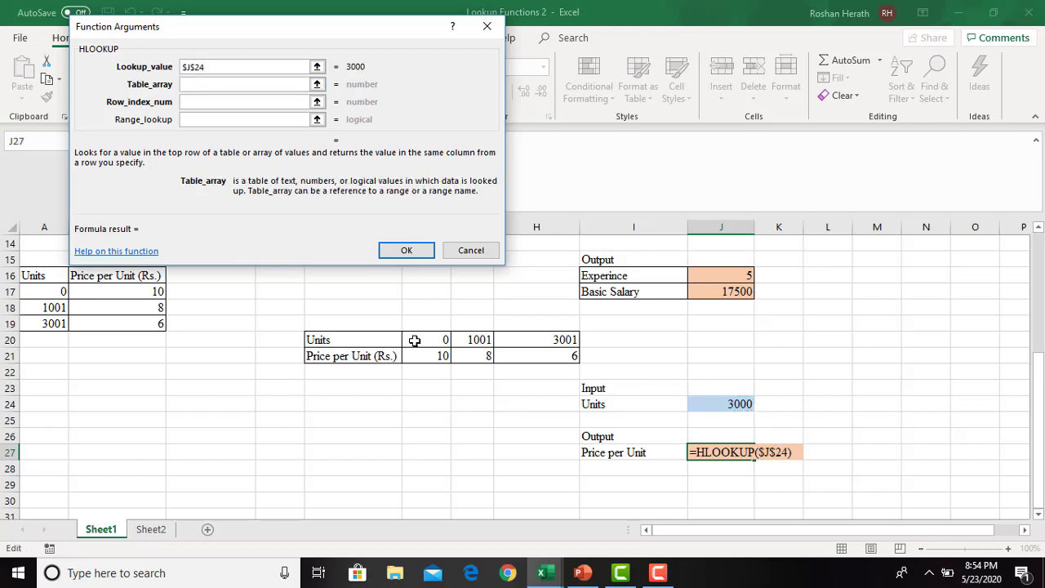
{"action": "left_click_drag", "start_coordinate": [420, 334], "coordinate": [523, 356]}
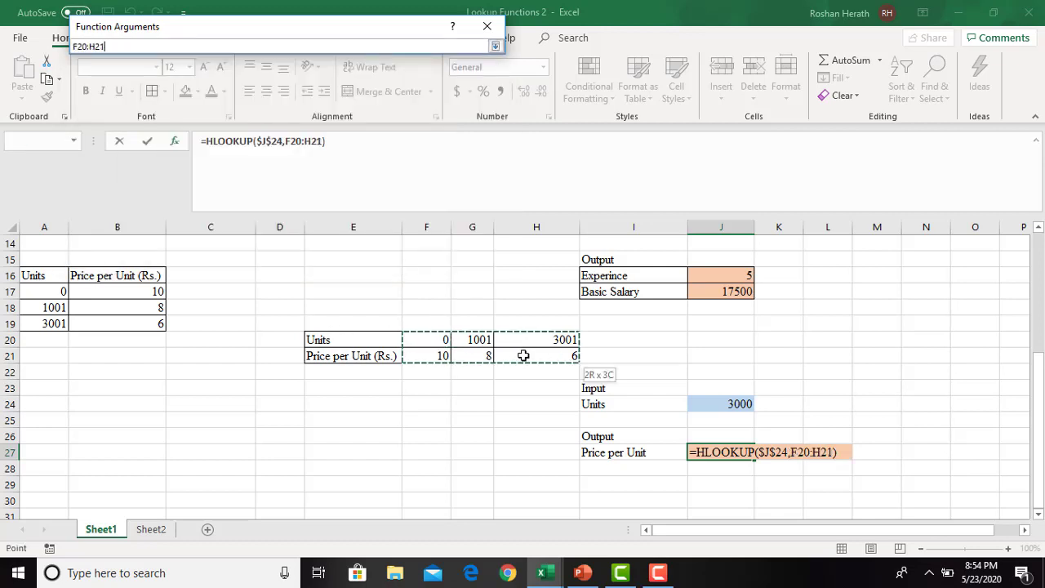
{"action": "left_click_drag", "start_coordinate": [226, 85], "coordinate": [165, 82]}
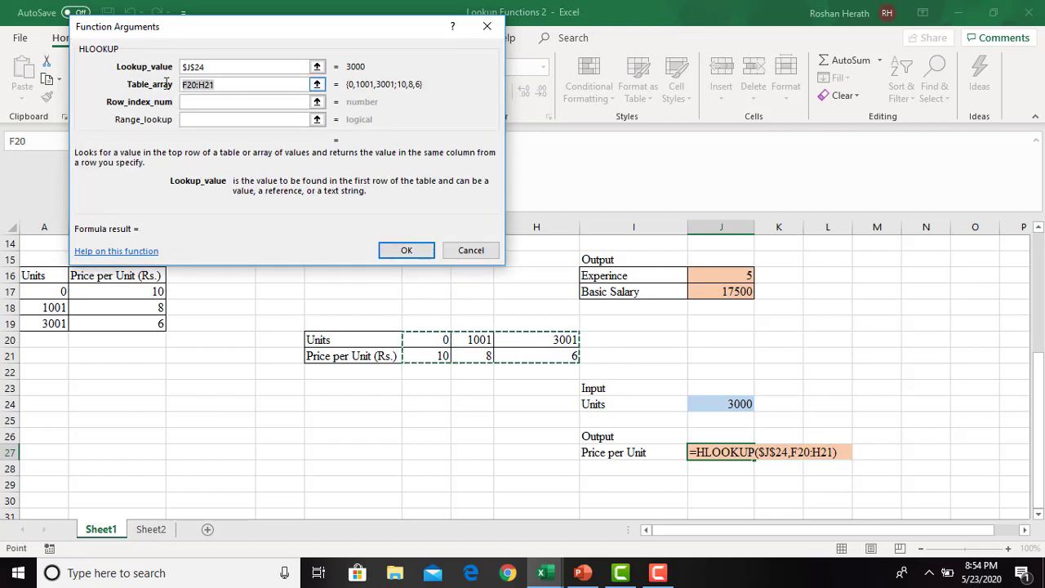
{"action": "key", "text": "F4"}
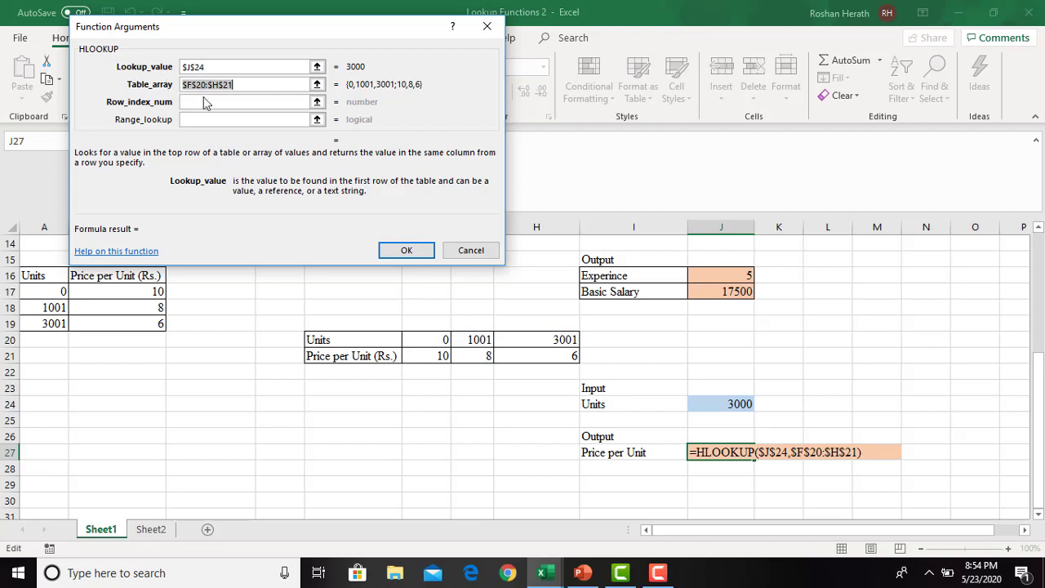
Set the HLOOKUP row index number to 2, leave the range lookup empty, and complete the formula
{"action": "left_click", "coordinate": [220, 103]}
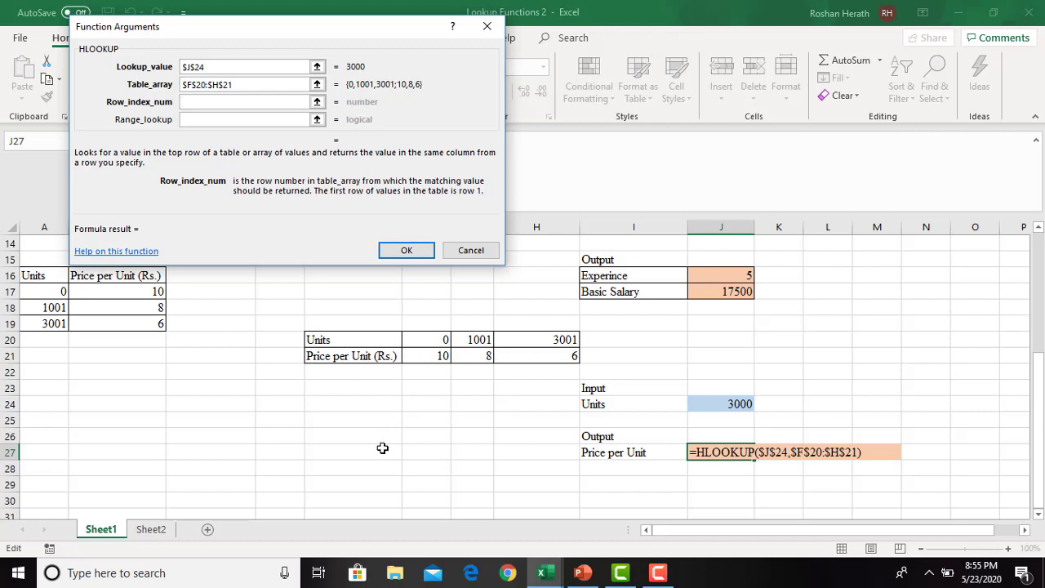
{"action": "type", "text": "2"}
{"action": "left_click", "coordinate": [221, 120]}
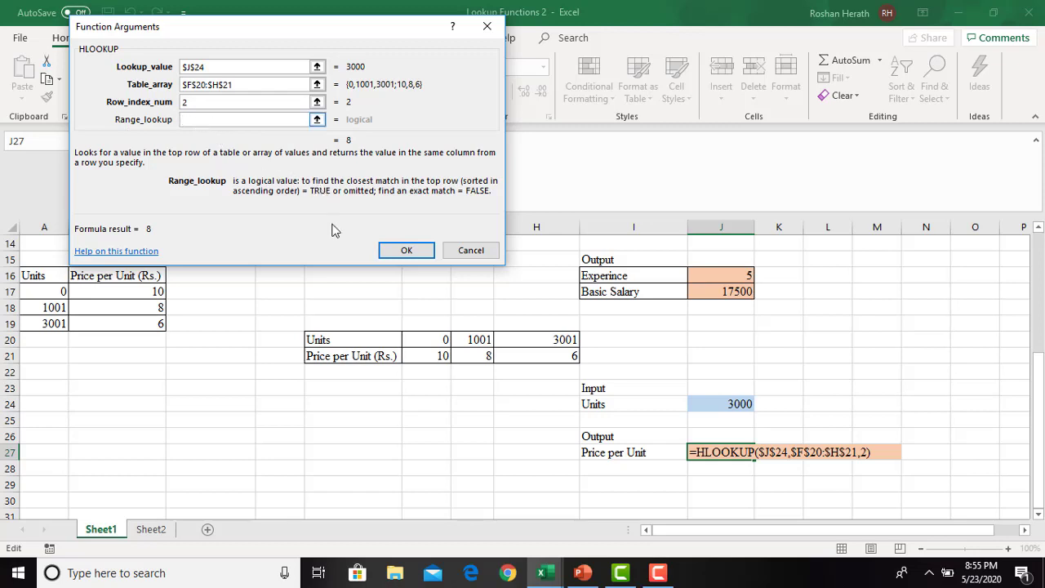
{"action": "left_click", "coordinate": [405, 251]}
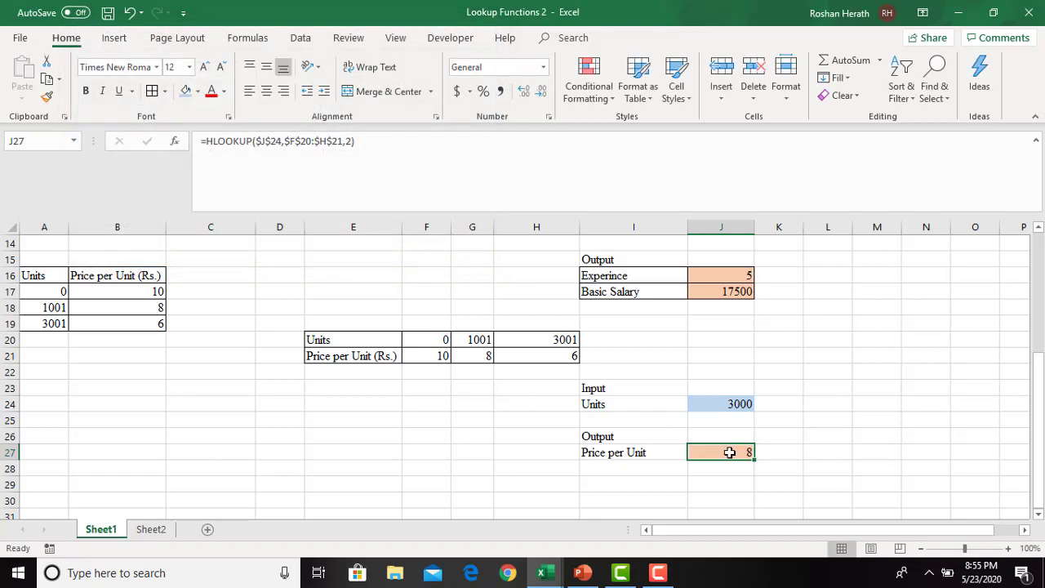
Change the units in J24 to 3001 to test the price lookup
{"action": "double_click", "coordinate": [730, 405]}
{"action": "key", "text": "BackSpace"}
{"action": "type", "text": "1"}
{"action": "key", "text": "Return"}
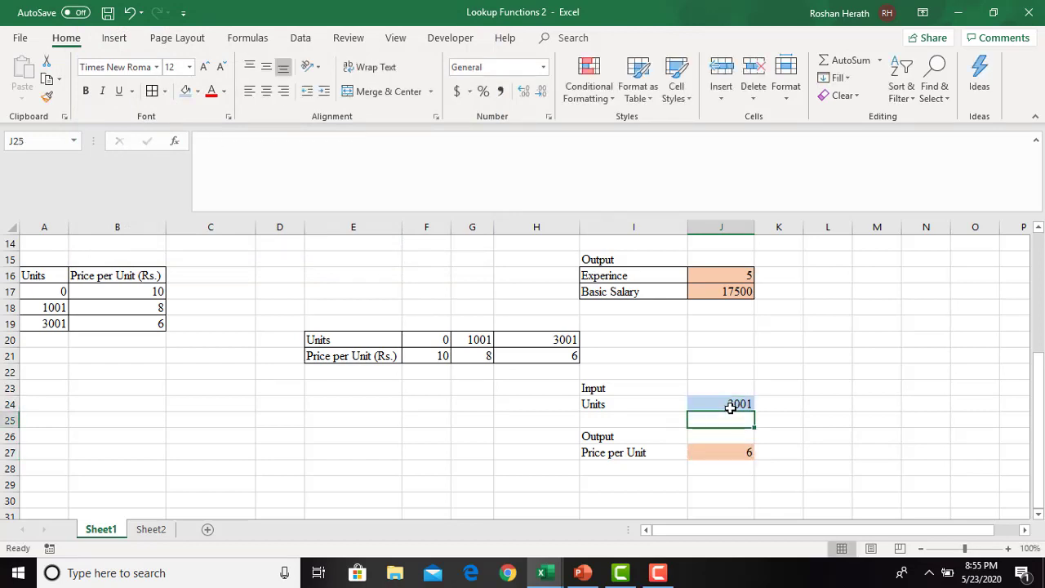
{"action": "left_click", "coordinate": [707, 396]}
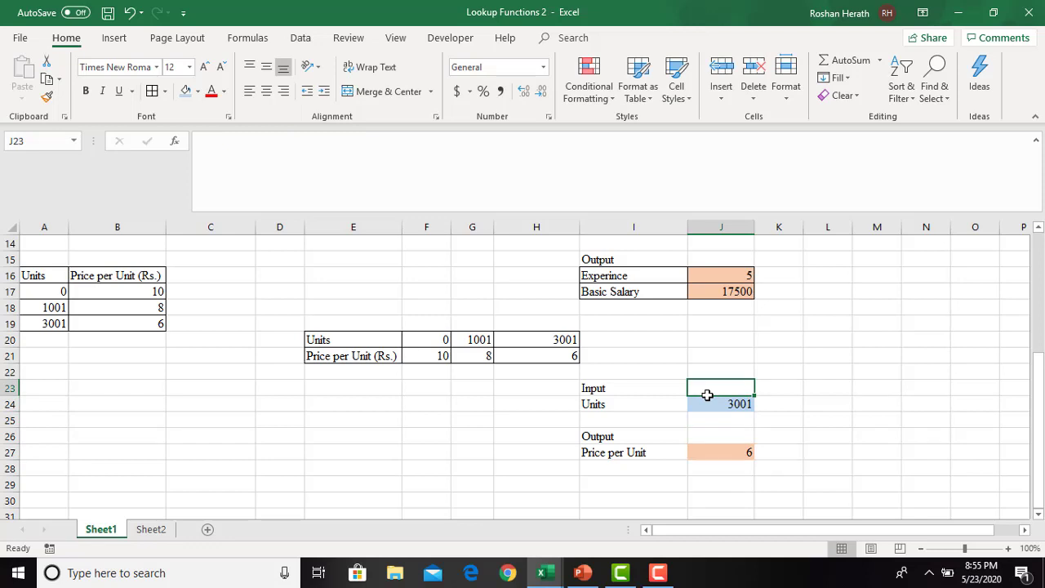
{"action": "type", "text": "1000"}
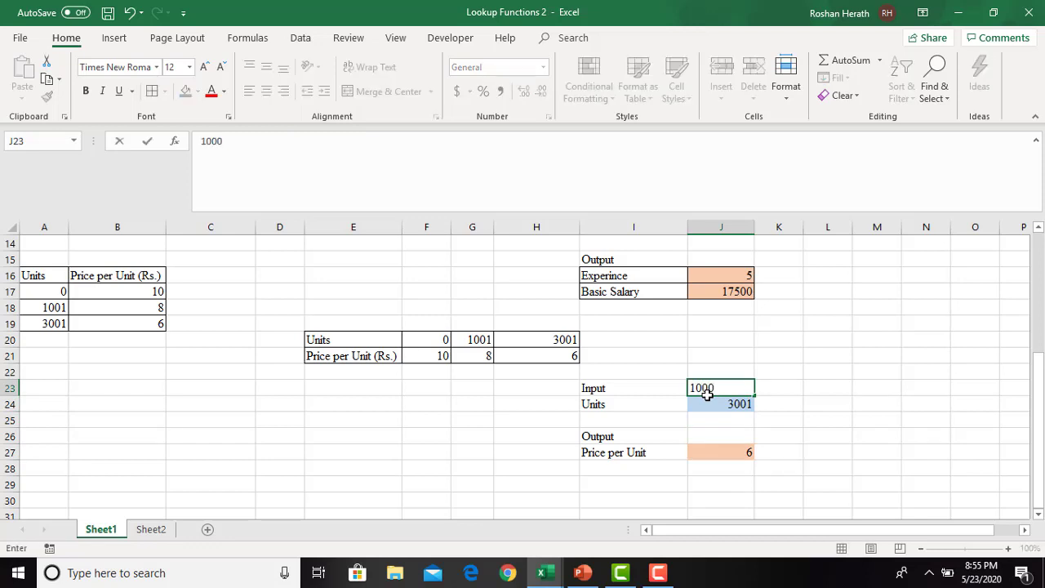
{"action": "key", "text": "Return"}
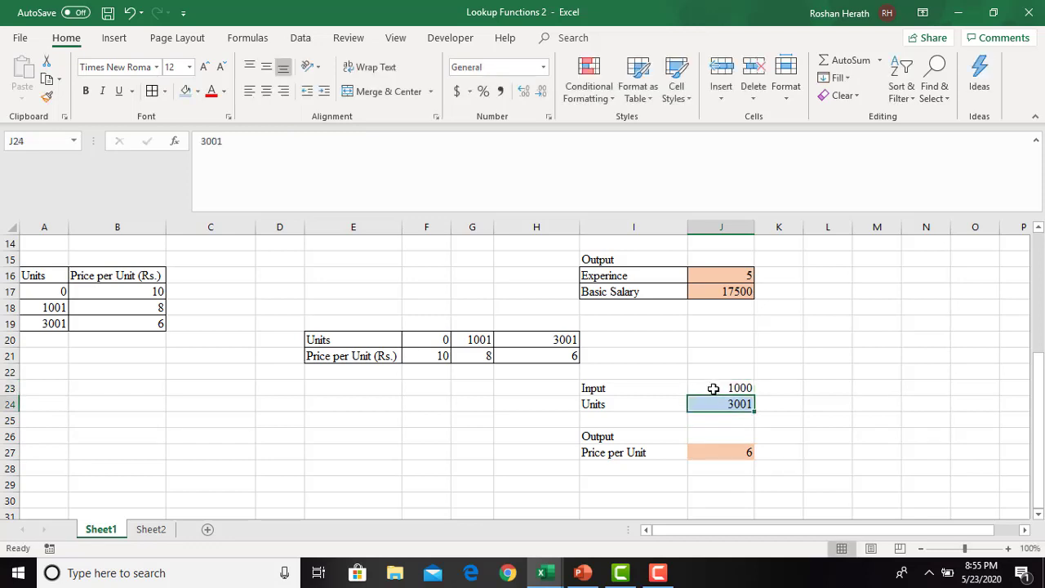
{"action": "left_click", "coordinate": [710, 388]}
{"action": "key", "text": "Delete"}
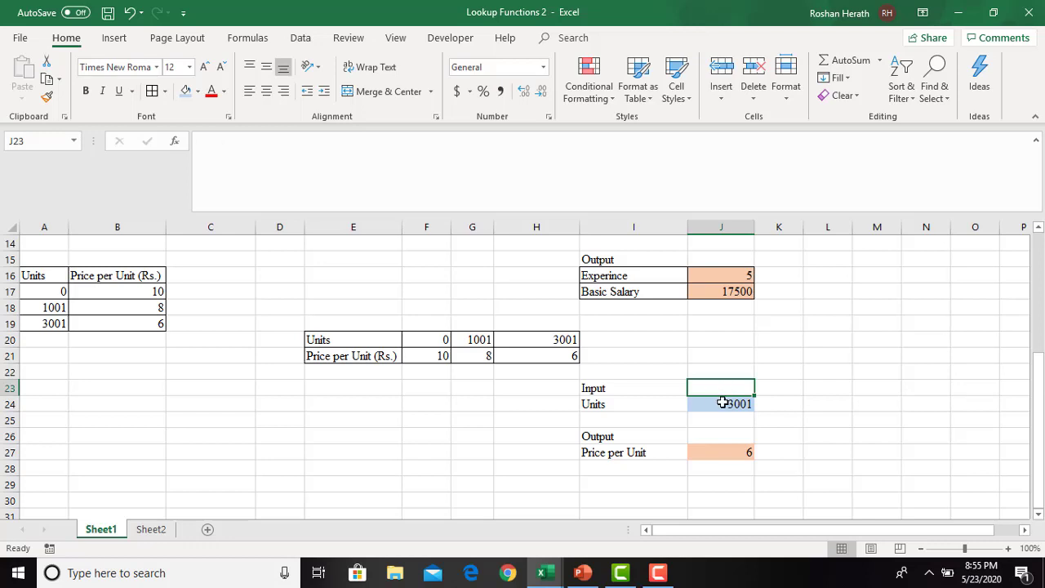
Change the units in J24 to 1000 to test the price lookup and select the price formula in J27
{"action": "left_click", "coordinate": [725, 404]}
{"action": "type", "text": "1000"}
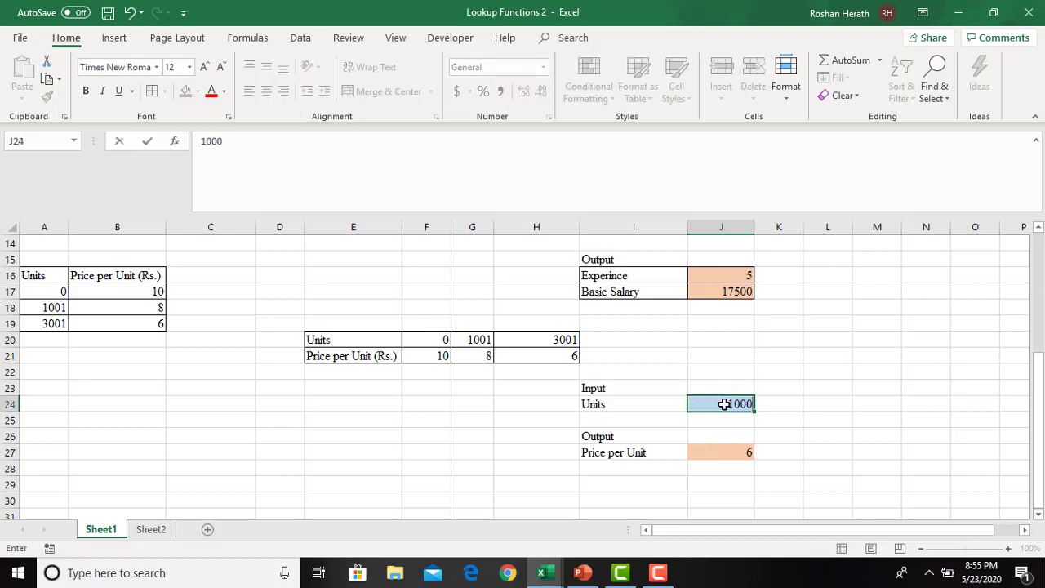
{"action": "key", "text": "Return"}
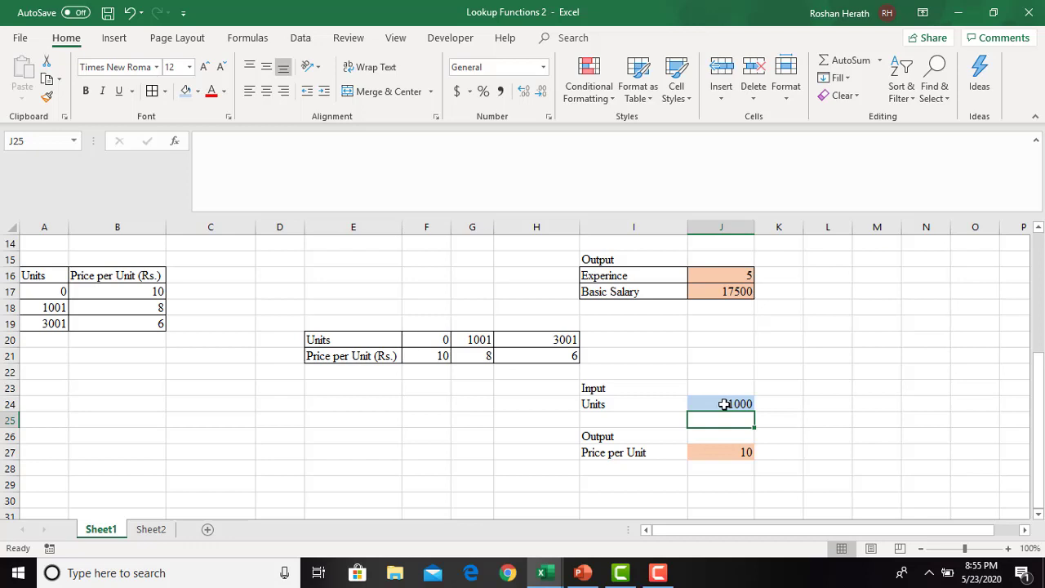
{"action": "left_click", "coordinate": [724, 405]}
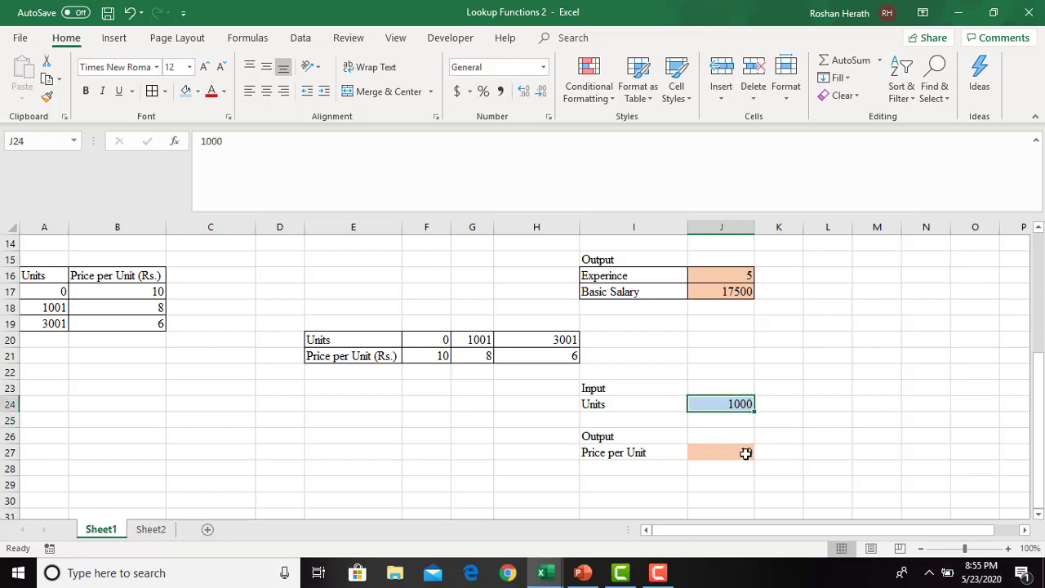
{"action": "left_click", "coordinate": [745, 454]}
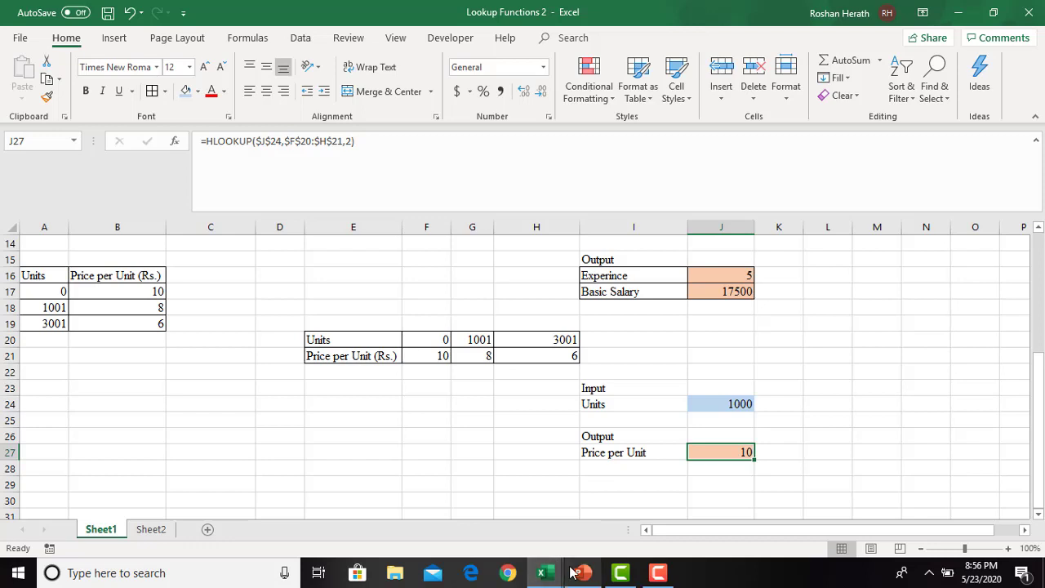
Switch to the PowerPoint lookup presentation, start the slide show and go back to the Vlookup Activity 1 slide
{"action": "mouse_move", "coordinate": [572, 571]}
{"action": "left_click", "coordinate": [583, 502]}
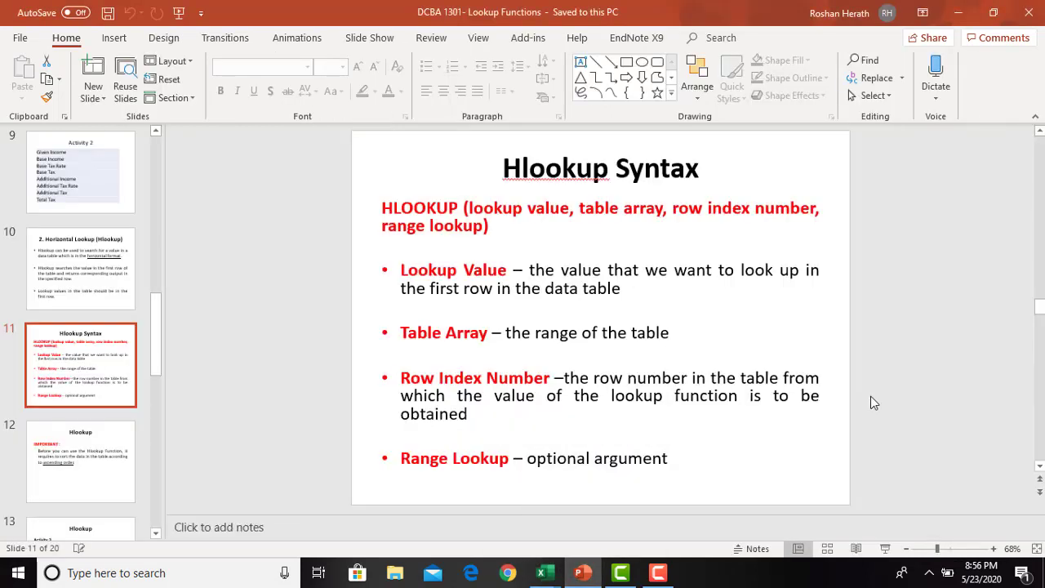
{"action": "left_click", "coordinate": [885, 548]}
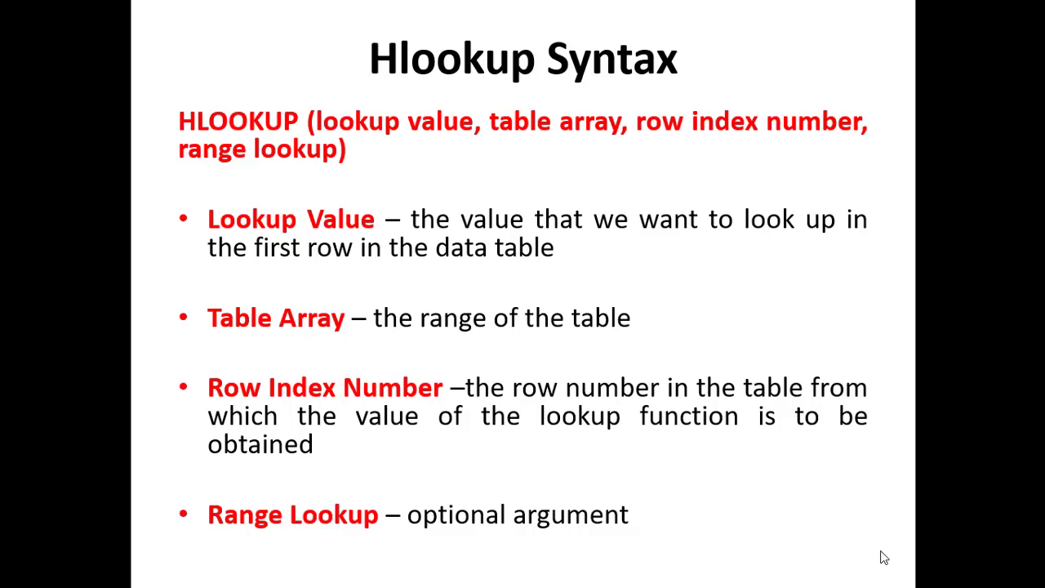
{"action": "key", "text": "Left"}
{"action": "key", "text": "Left"}
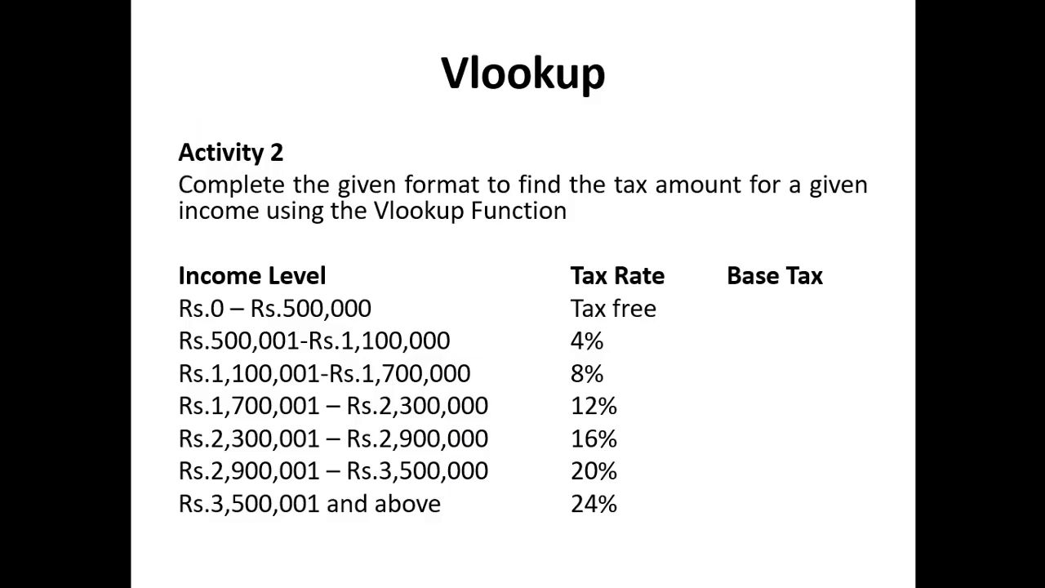
{"action": "key", "text": "Left"}
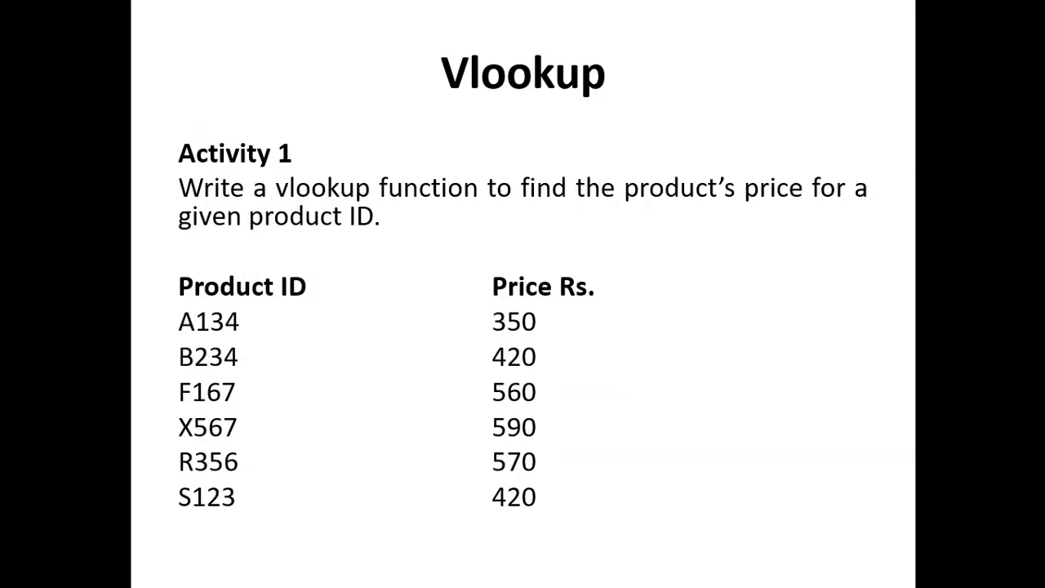
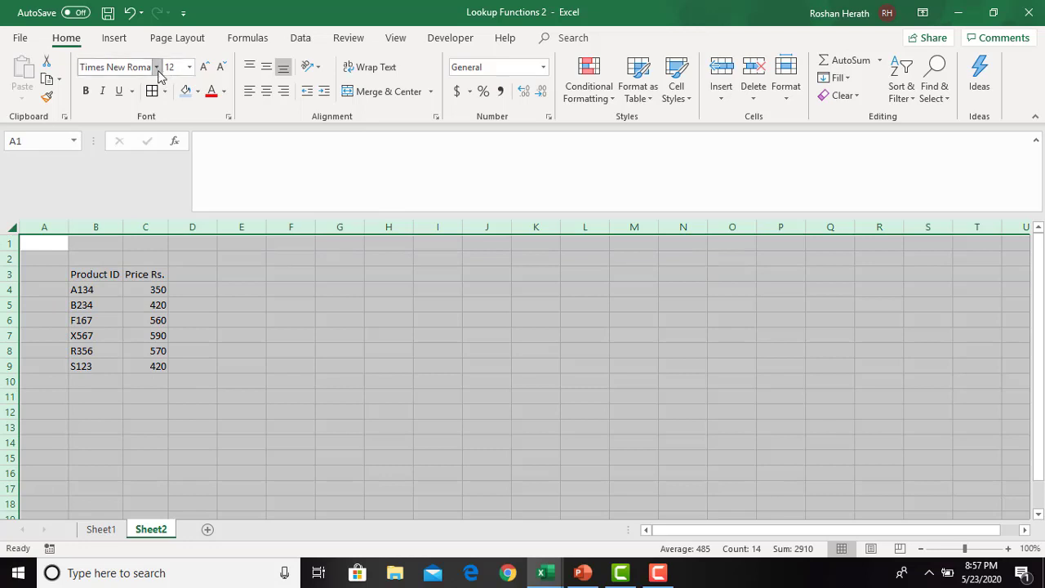
Set the font of the whole Sheet2 to Times New Roman at size 12
{"action": "left_click", "coordinate": [156, 69]}
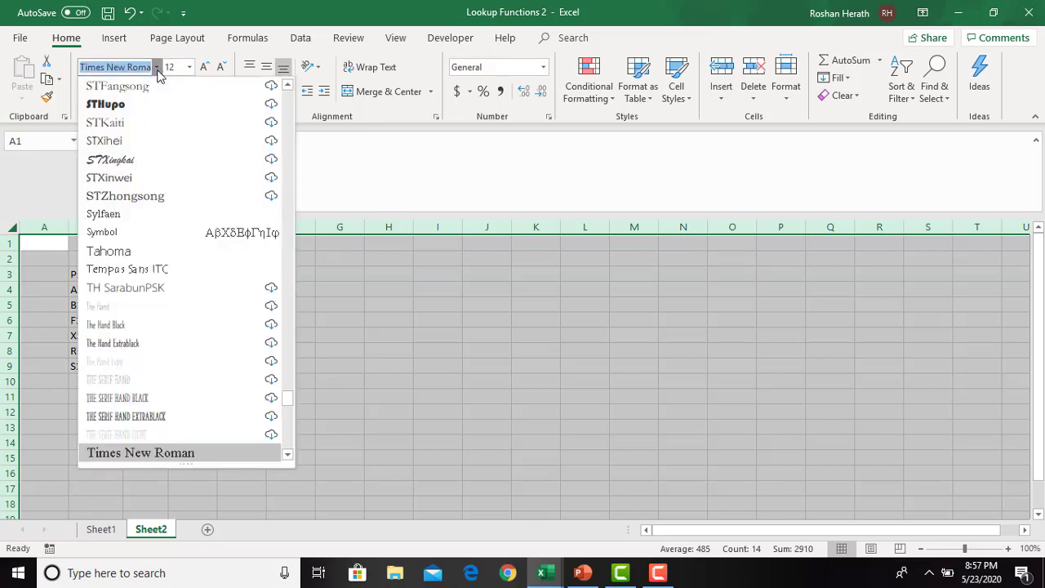
{"action": "left_click", "coordinate": [156, 69]}
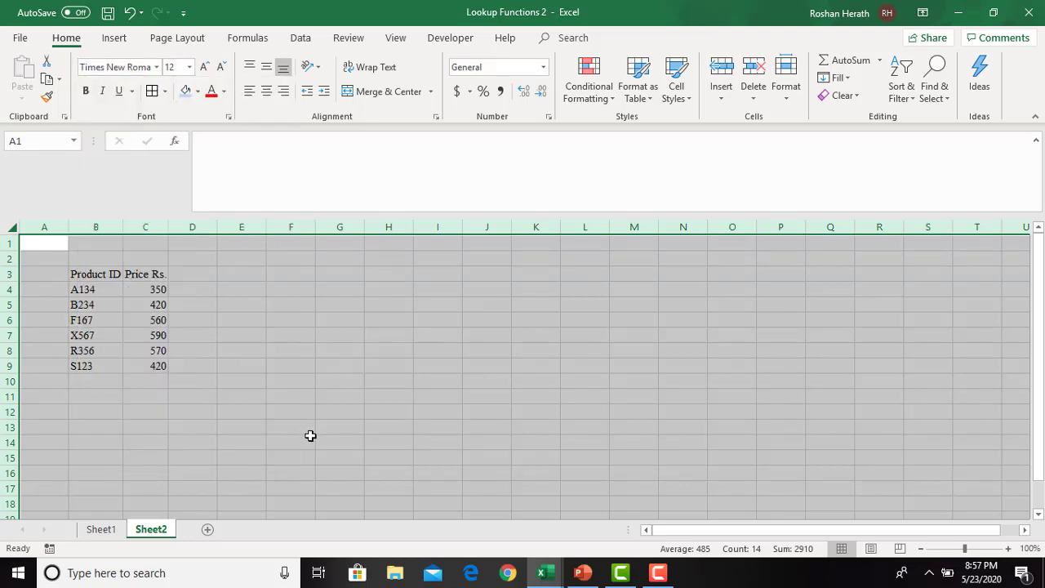
{"action": "left_click", "coordinate": [219, 69]}
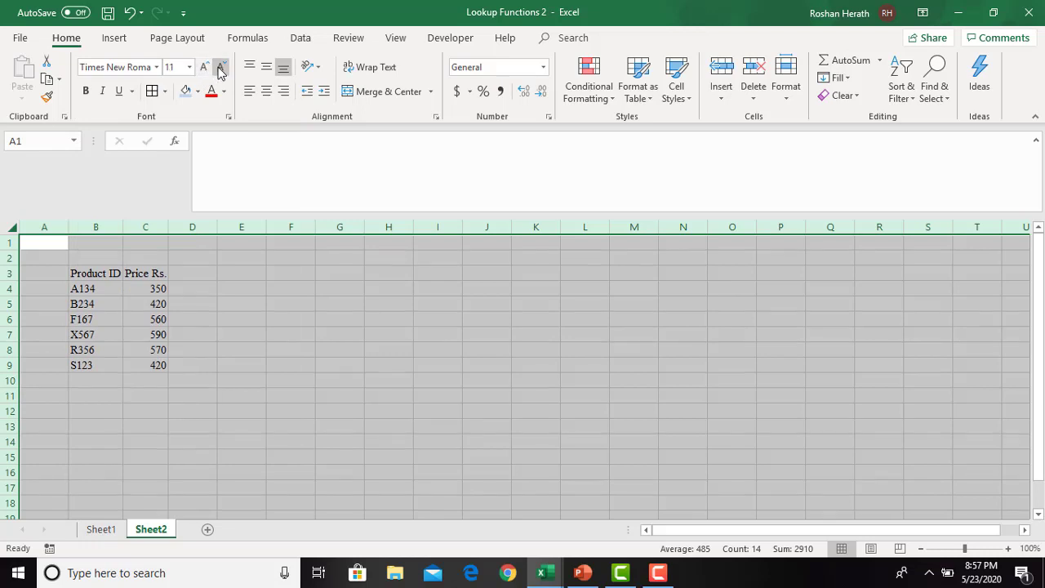
{"action": "left_click", "coordinate": [220, 69]}
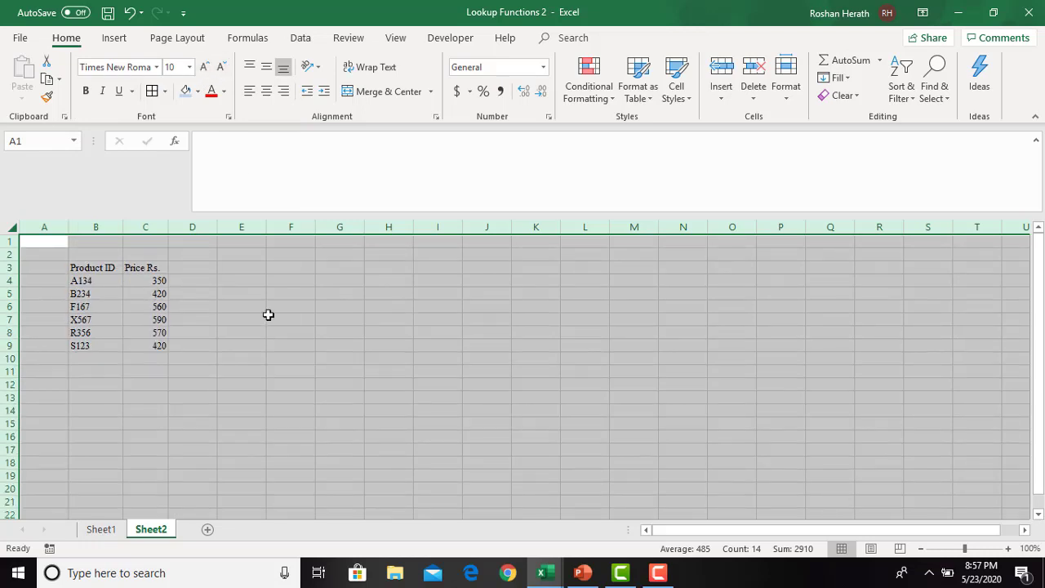
{"action": "left_click_drag", "start_coordinate": [92, 271], "coordinate": [159, 345]}
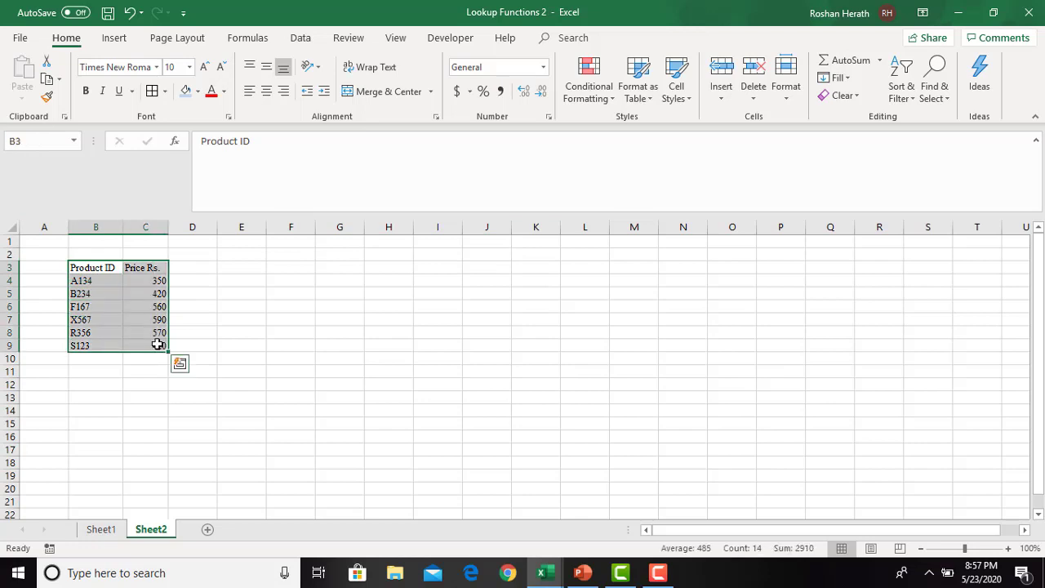
{"action": "left_click", "coordinate": [9, 226]}
{"action": "left_click", "coordinate": [205, 67]}
{"action": "left_click", "coordinate": [205, 67]}
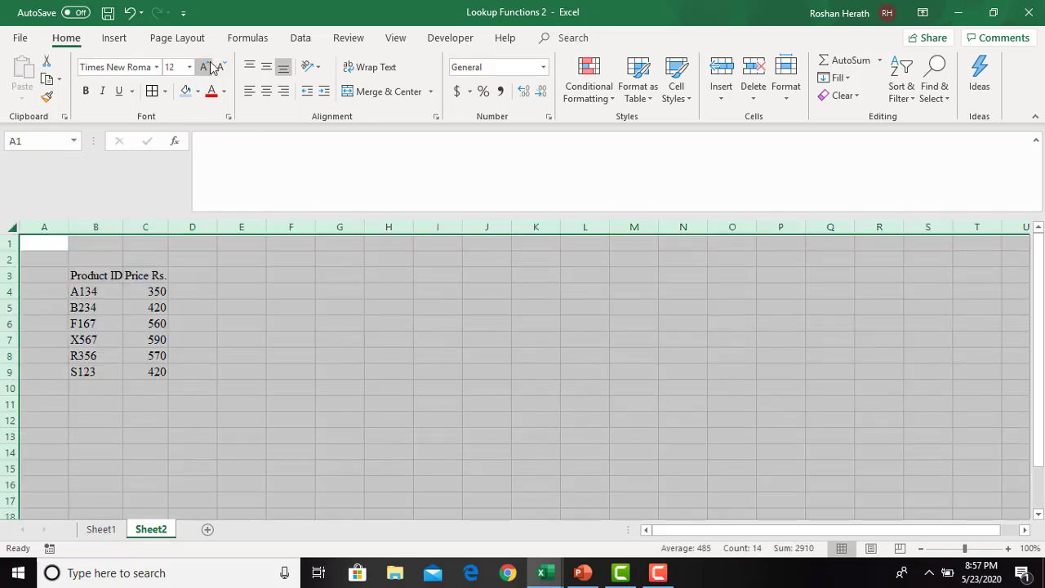
Widen columns B and C and apply all borders to the product table in B3:C9
{"action": "left_click", "coordinate": [342, 324]}
{"action": "left_click_drag", "start_coordinate": [126, 227], "coordinate": [194, 227]}
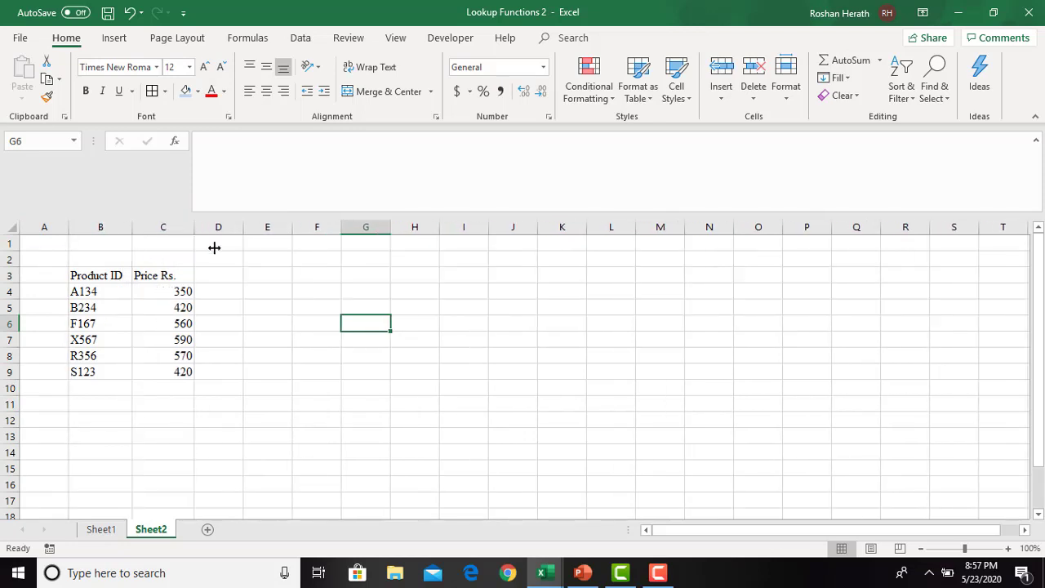
{"action": "left_click", "coordinate": [344, 420]}
{"action": "left_click_drag", "start_coordinate": [97, 276], "coordinate": [171, 371]}
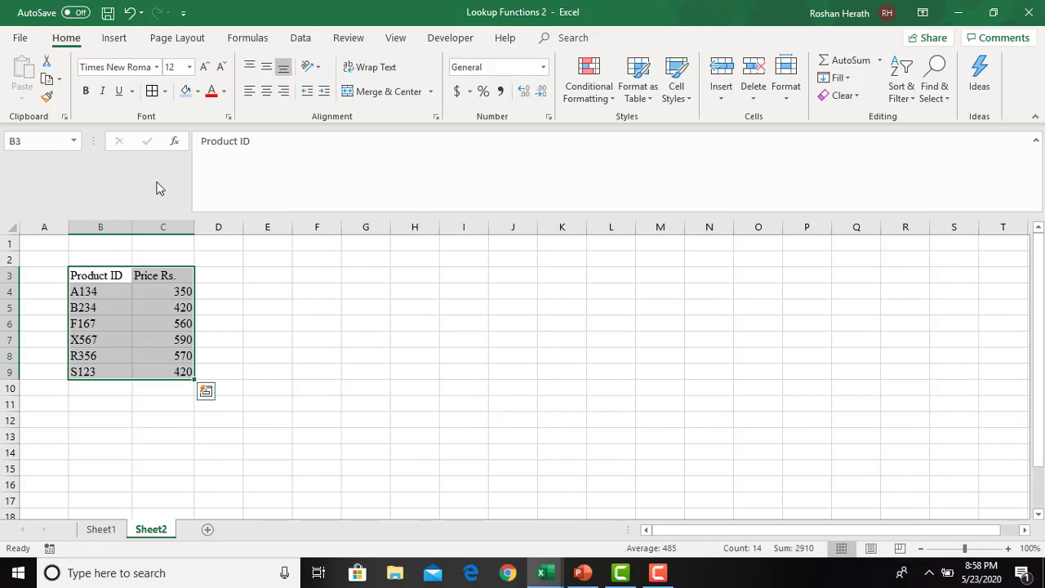
{"action": "left_click", "coordinate": [150, 91]}
{"action": "left_click", "coordinate": [418, 329]}
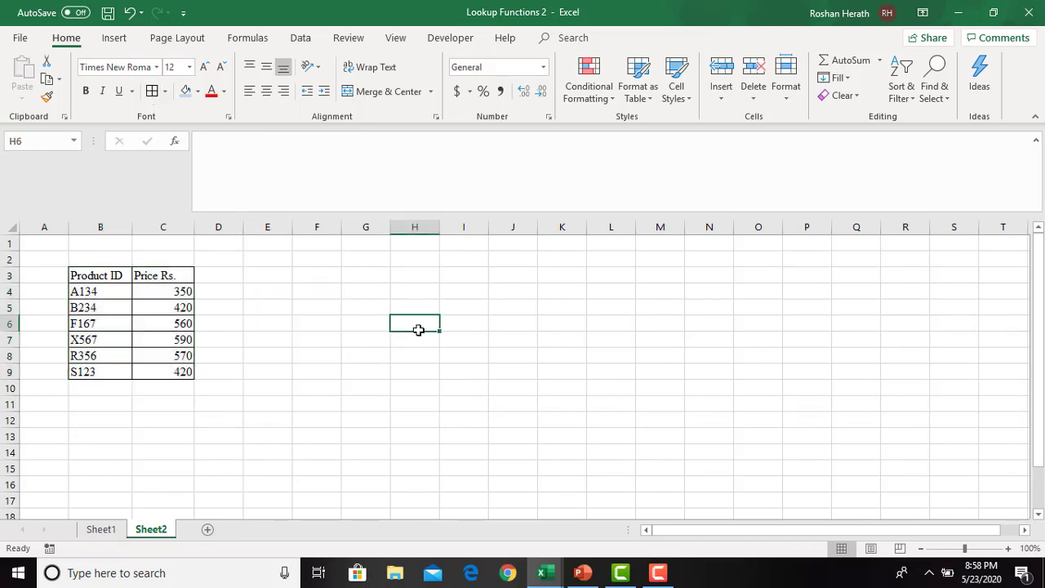
{"action": "left_click", "coordinate": [401, 343]}
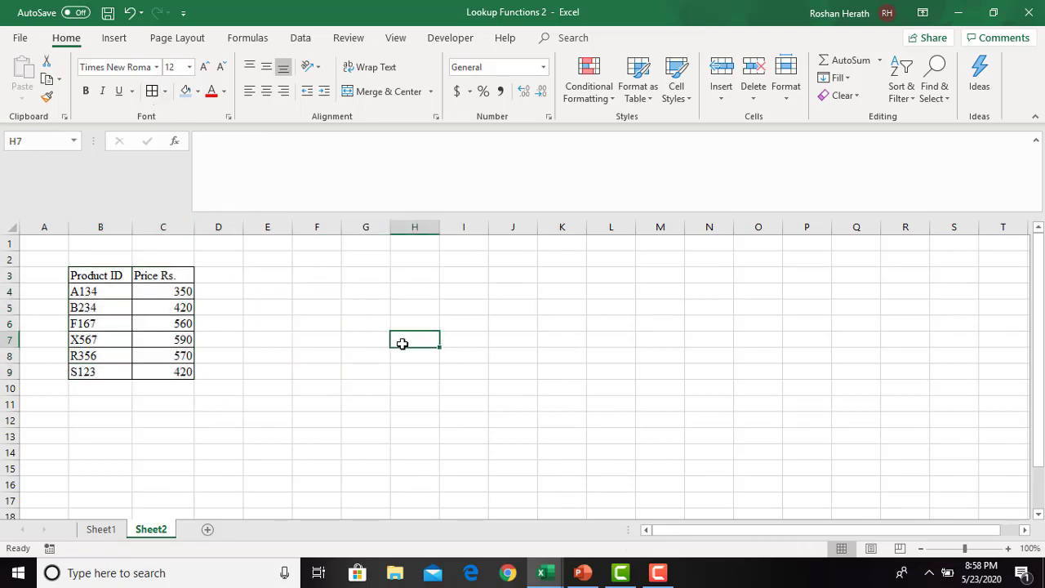
{"action": "left_click_drag", "start_coordinate": [165, 293], "coordinate": [162, 366]}
{"action": "left_click", "coordinate": [410, 334]}
{"action": "left_click", "coordinate": [452, 281]}
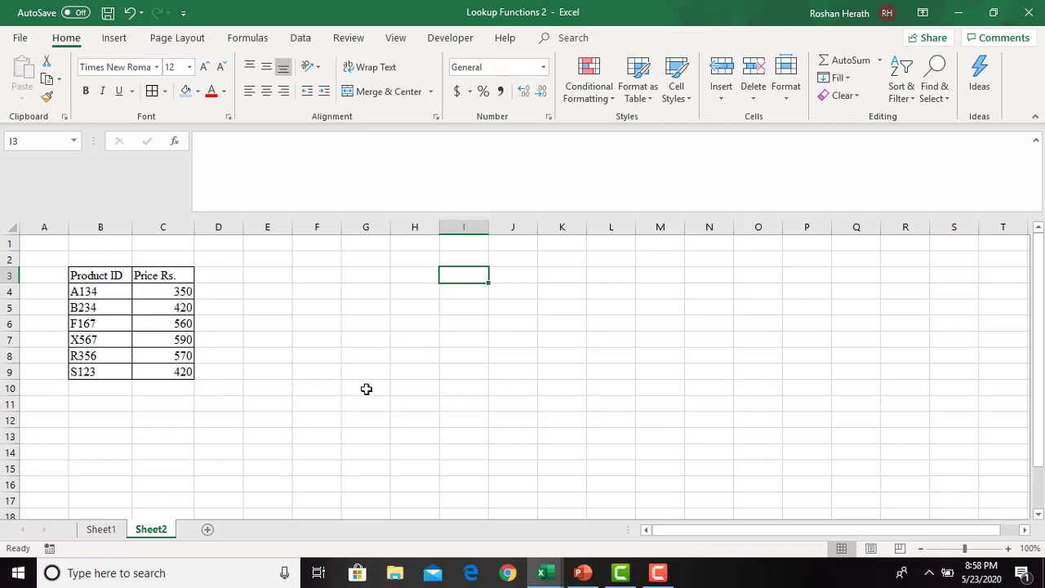
Enter the title Activity 1 in cell B1 above the product table
{"action": "left_click", "coordinate": [98, 246]}
{"action": "type", "text": "Ac"}
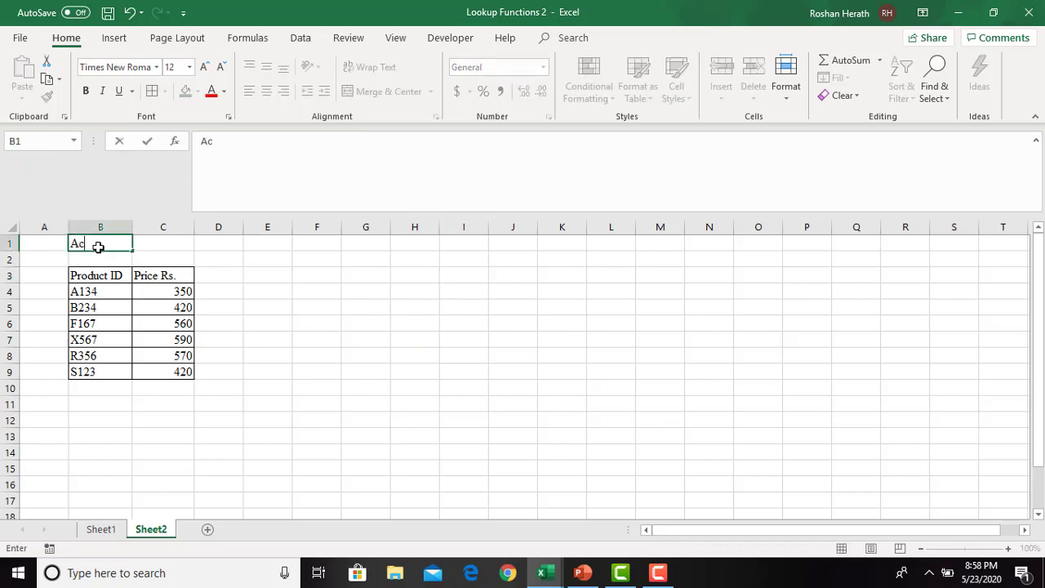
{"action": "type", "text": "tivity 1"}
Enter the label Input in cell G4
{"action": "left_click", "coordinate": [371, 293]}
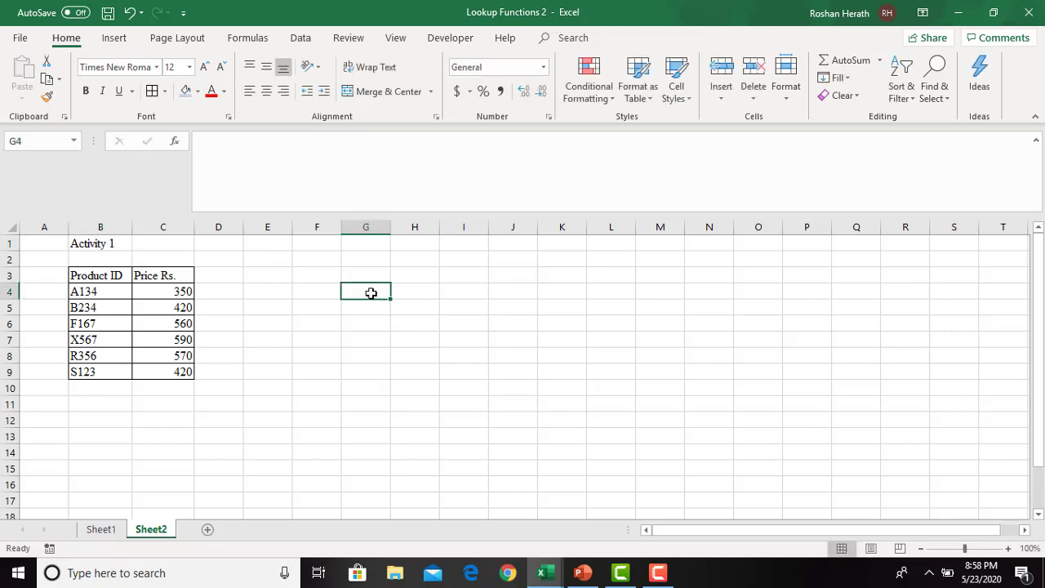
{"action": "type", "text": "Inp"}
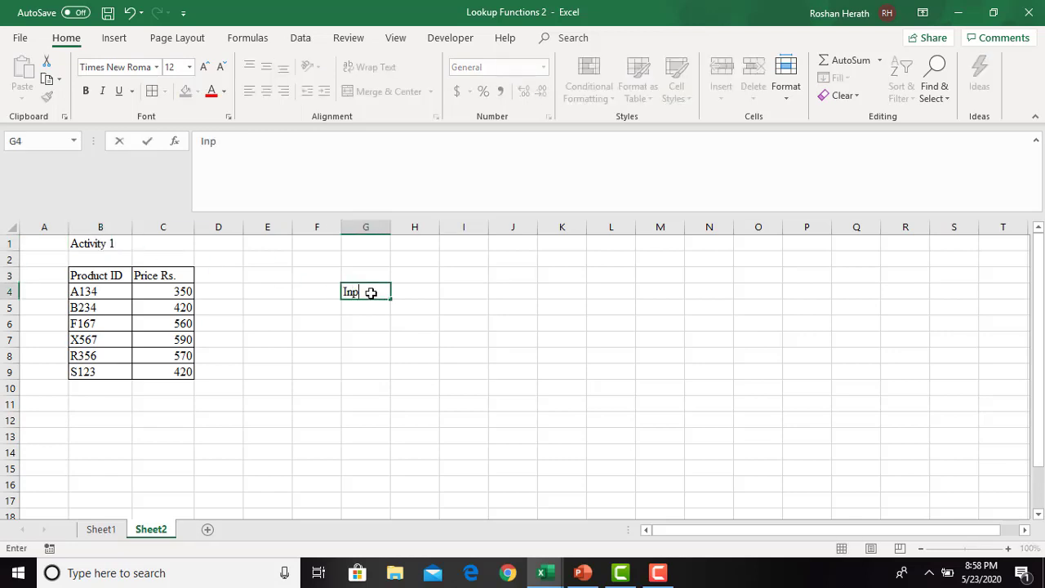
{"action": "type", "text": "uit"}
{"action": "type", "text": "t"}
{"action": "left_click", "coordinate": [401, 302]}
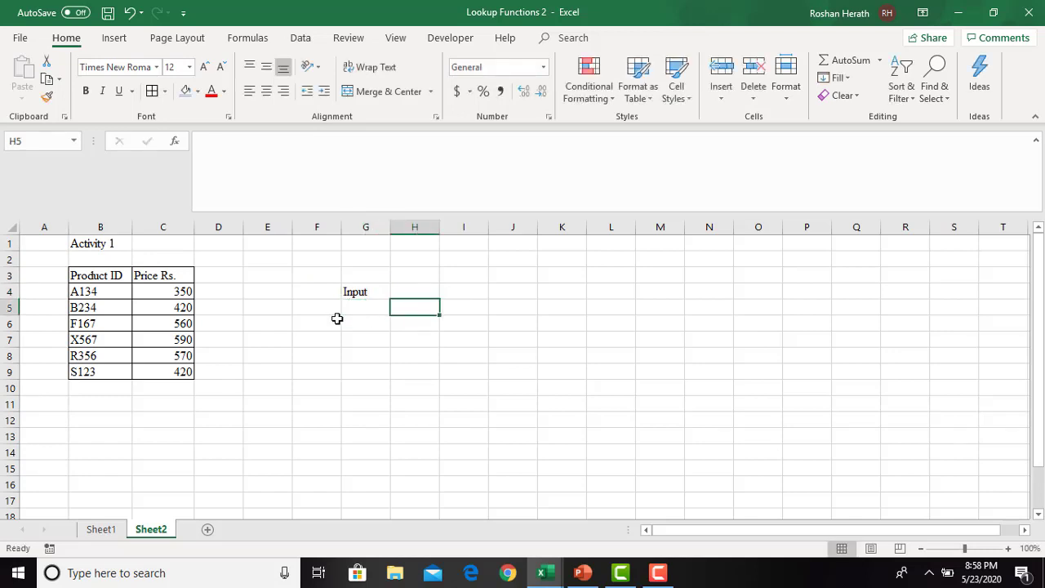
Copy the Product ID header from B3 into G5 and fit column G to its text
{"action": "left_click", "coordinate": [91, 277]}
{"action": "key", "text": "ctrl+c"}
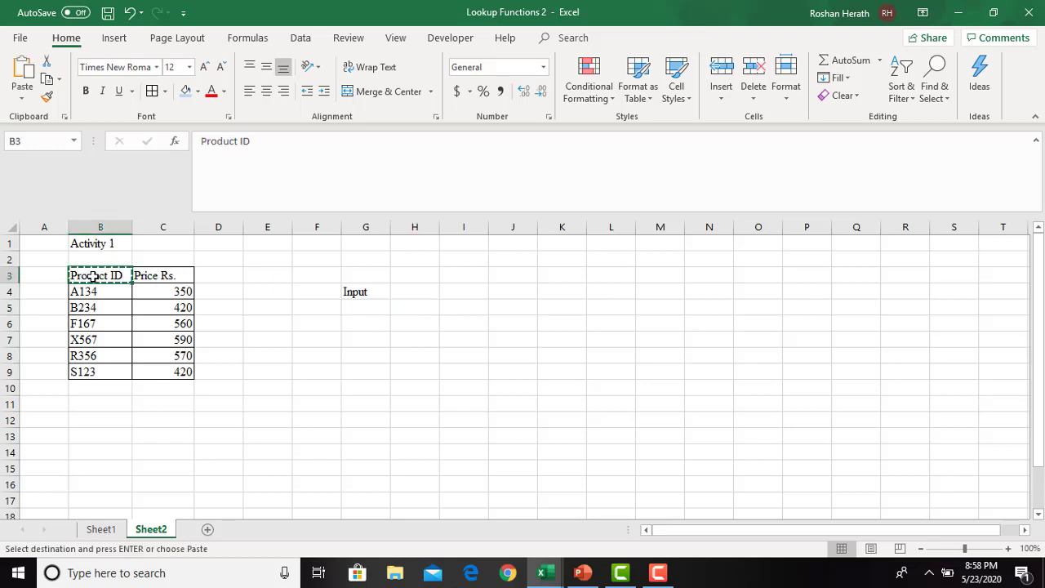
{"action": "left_click", "coordinate": [369, 309]}
{"action": "key", "text": "ctrl+v"}
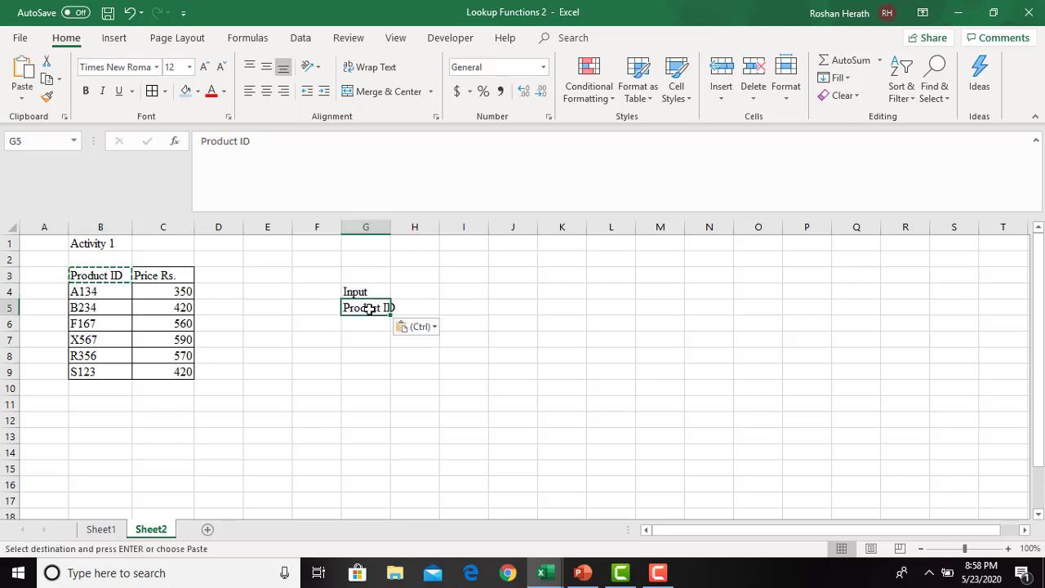
{"action": "double_click", "coordinate": [391, 227]}
Fill the input cell H5 with light blue and enter the label Output in G8
{"action": "left_click", "coordinate": [431, 306]}
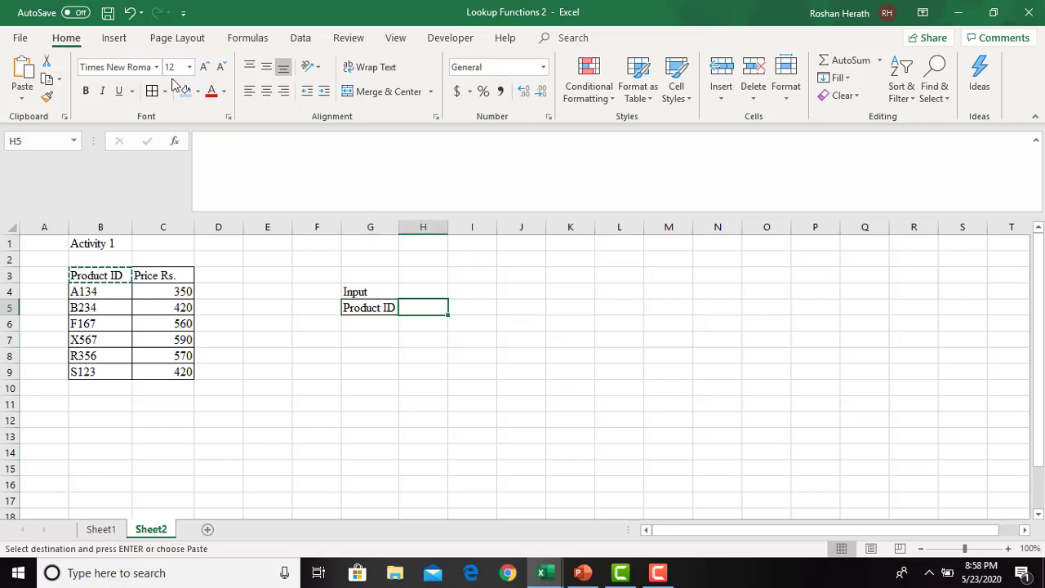
{"action": "key", "text": "Escape"}
{"action": "left_click", "coordinate": [364, 349]}
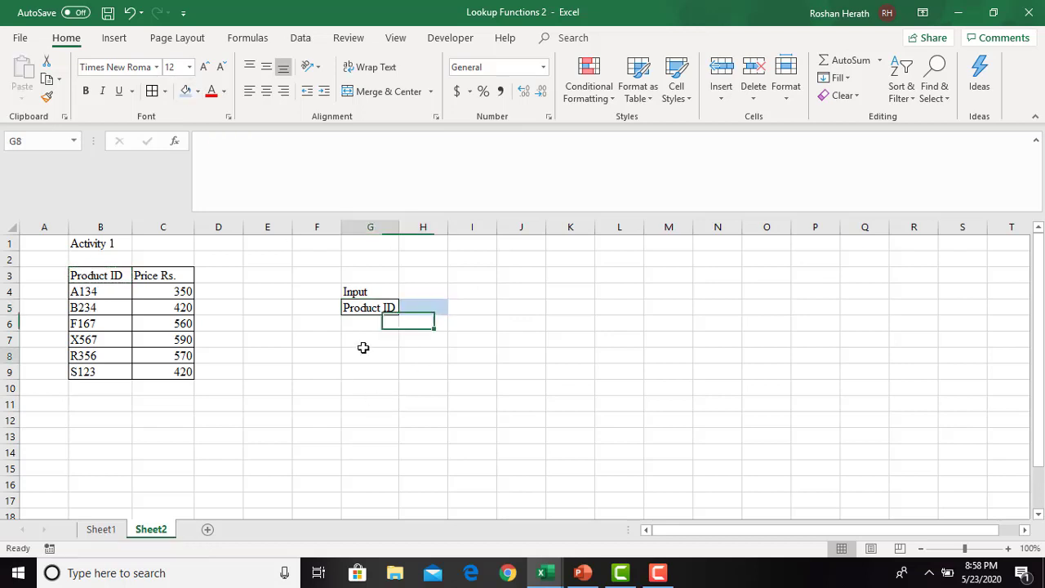
{"action": "type", "text": "Output"}
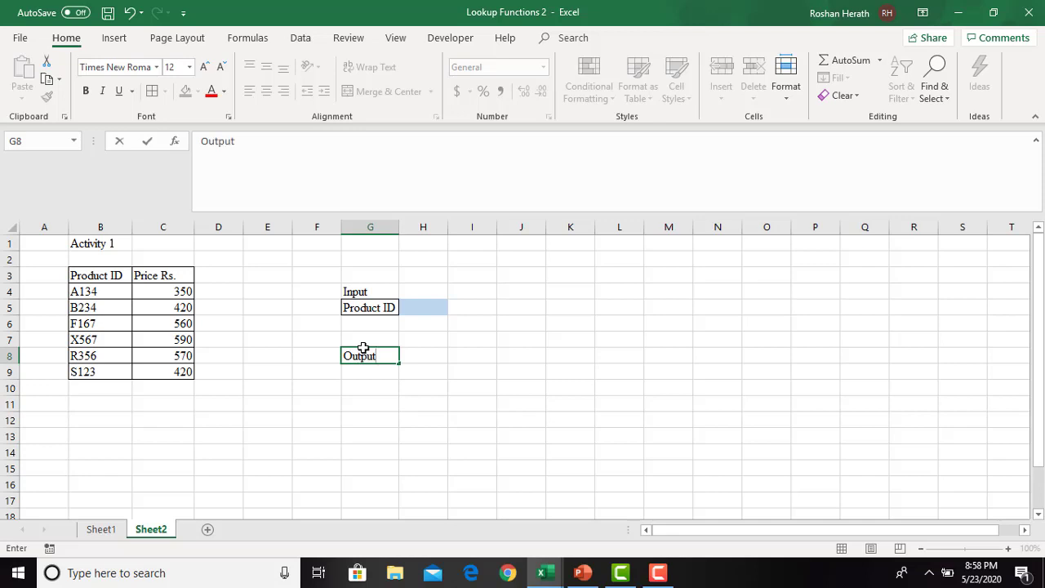
Copy the Price Rs. header from C3 into G9 under the Output label
{"action": "left_click", "coordinate": [364, 384]}
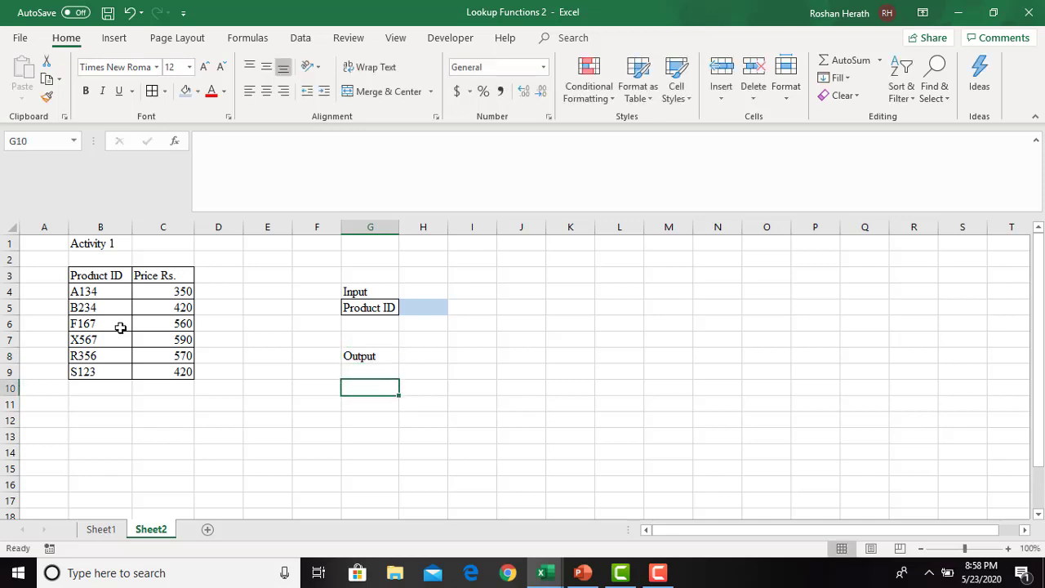
{"action": "left_click", "coordinate": [142, 278]}
{"action": "key", "text": "ctrl+c"}
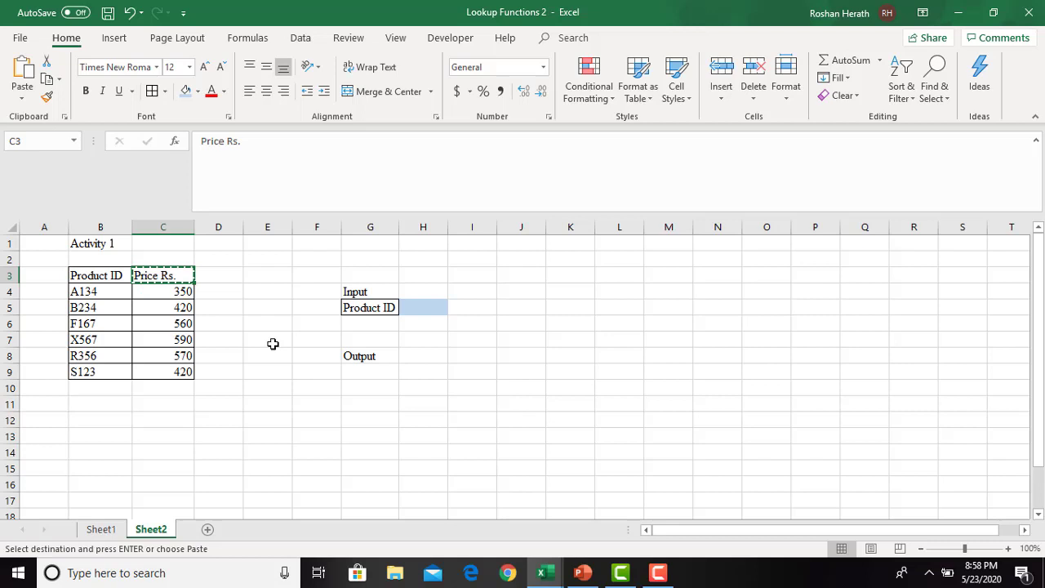
{"action": "left_click", "coordinate": [356, 372]}
{"action": "key", "text": "ctrl+v"}
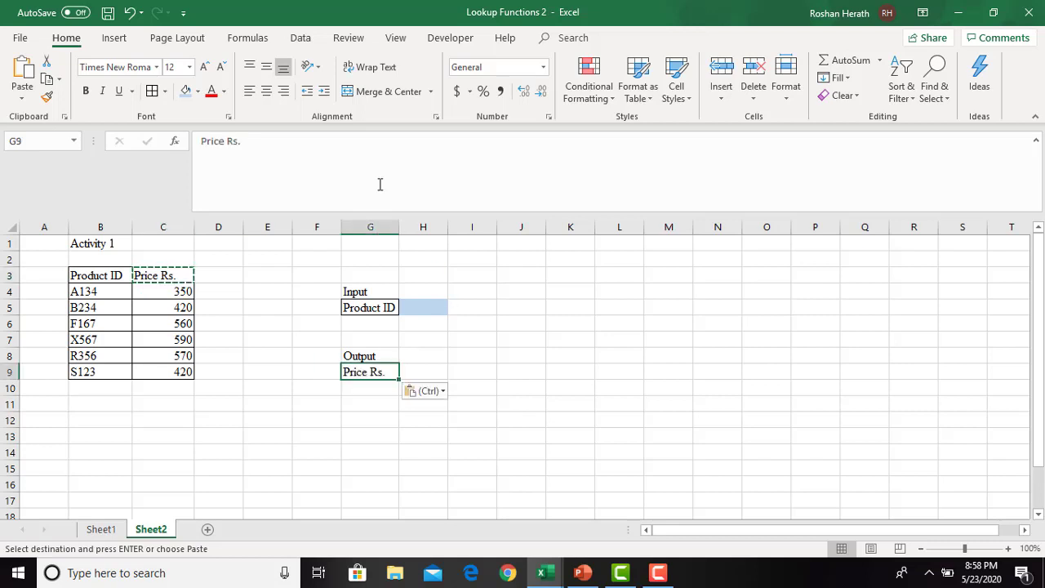
Fill the output cell H9 with light orange
{"action": "left_click", "coordinate": [409, 373]}
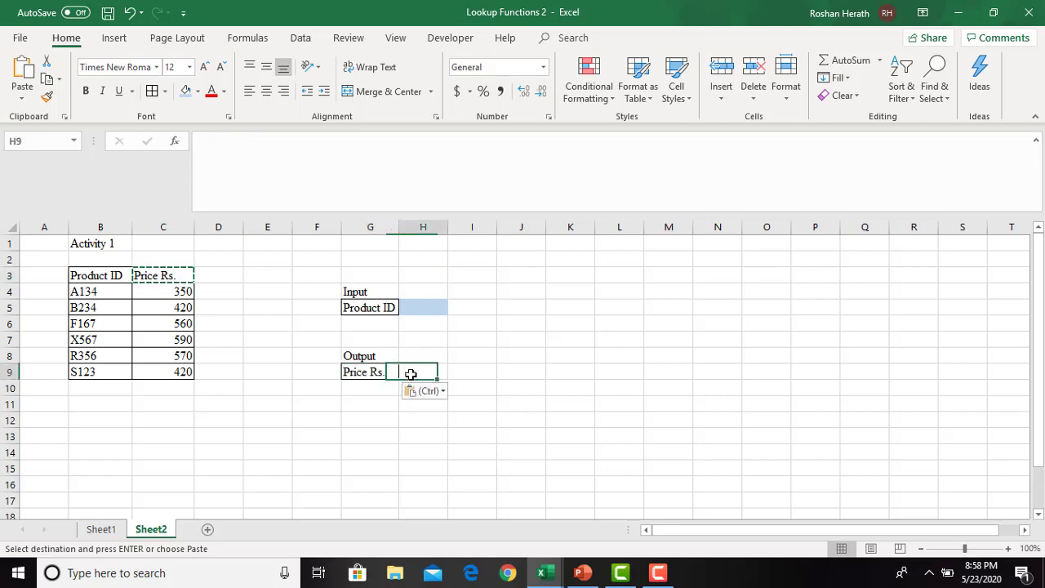
{"action": "left_click", "coordinate": [198, 91]}
{"action": "left_click", "coordinate": [250, 161]}
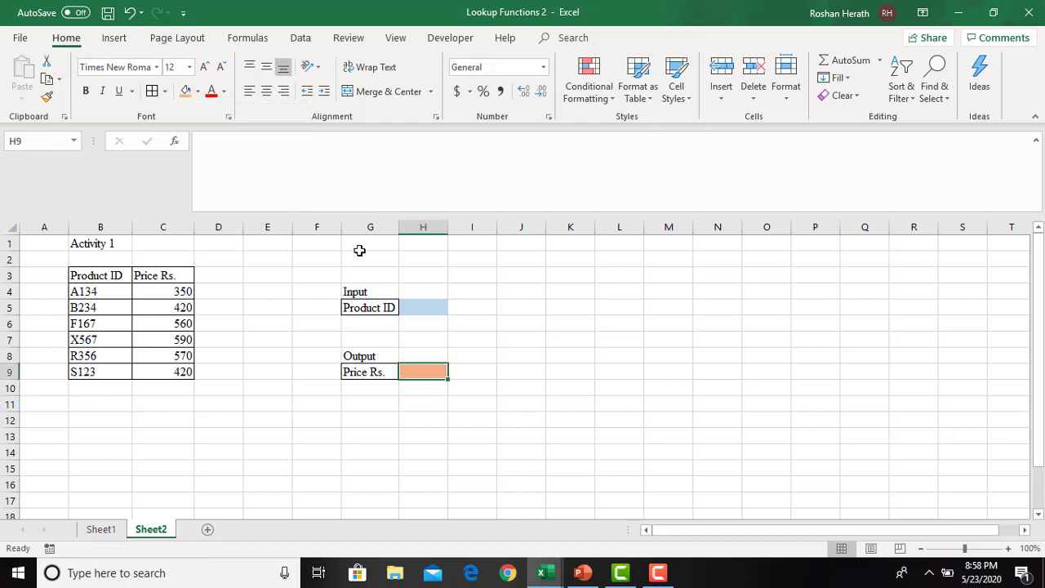
{"action": "left_click", "coordinate": [578, 390]}
Enter the product ID B234 in the input cell H5
{"action": "left_click", "coordinate": [434, 317]}
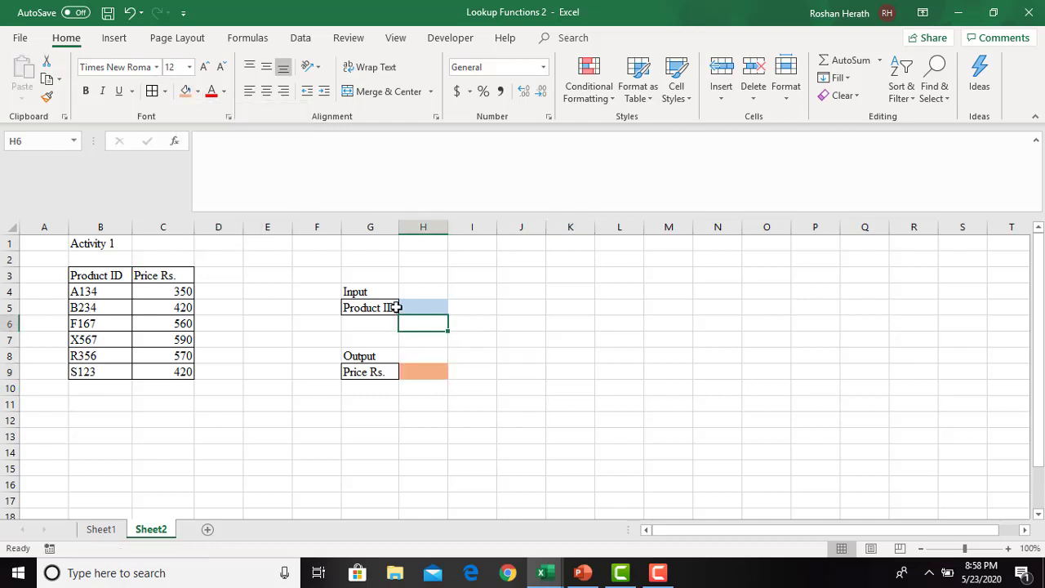
{"action": "left_click", "coordinate": [425, 305]}
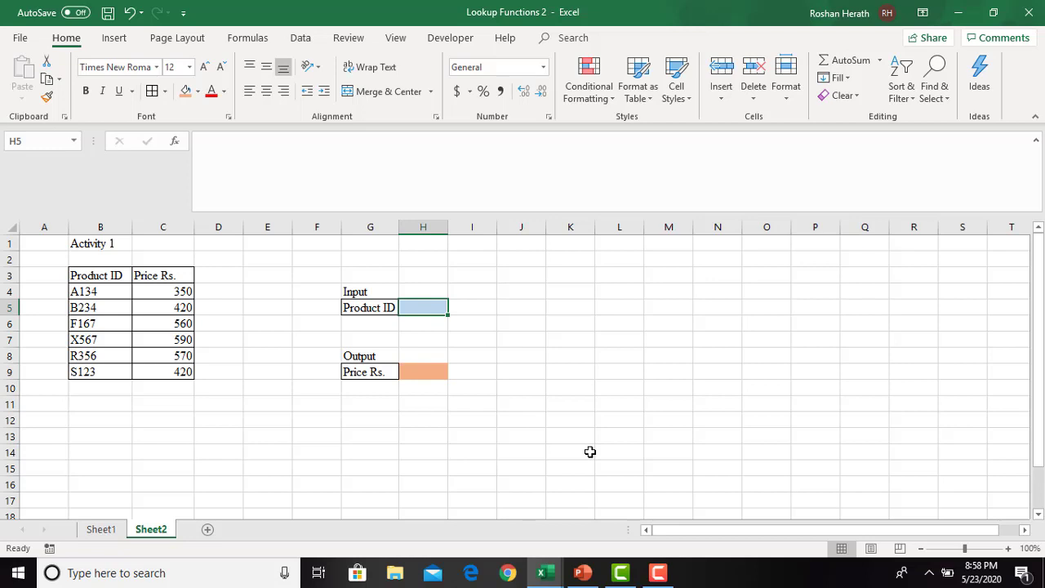
{"action": "type", "text": "b"}
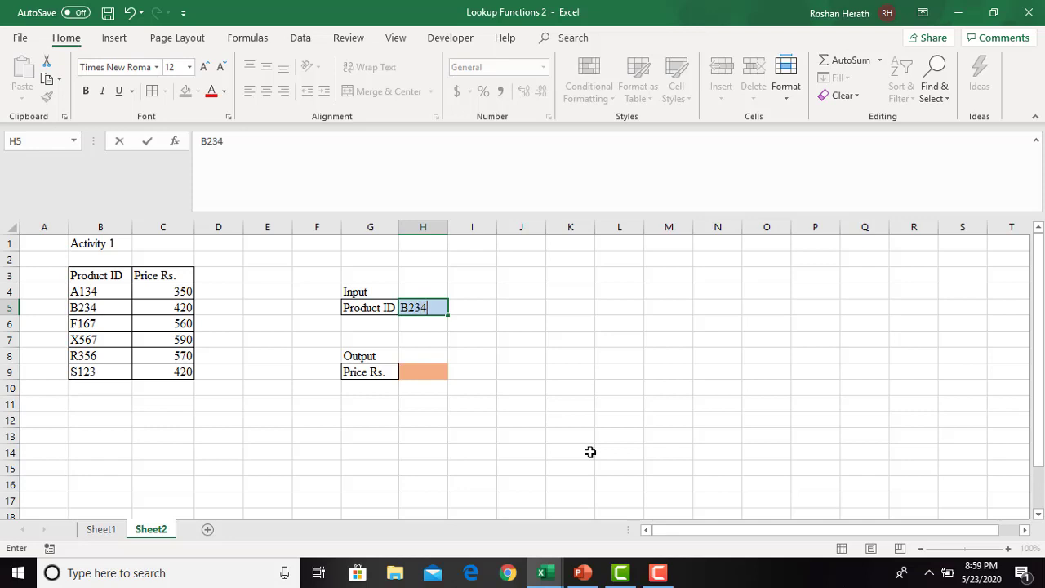
{"action": "key", "text": "Return"}
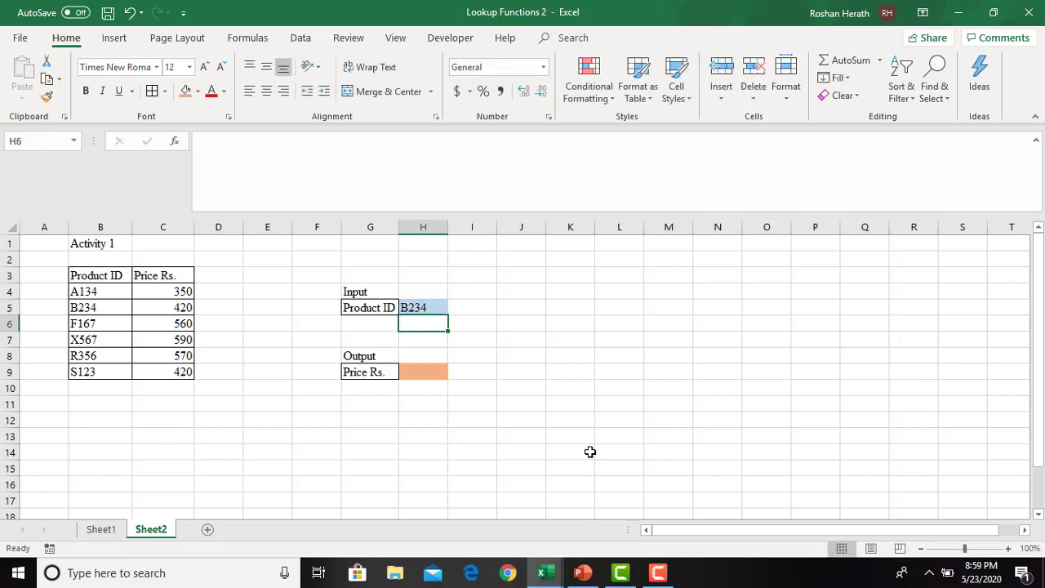
{"action": "left_click", "coordinate": [421, 307]}
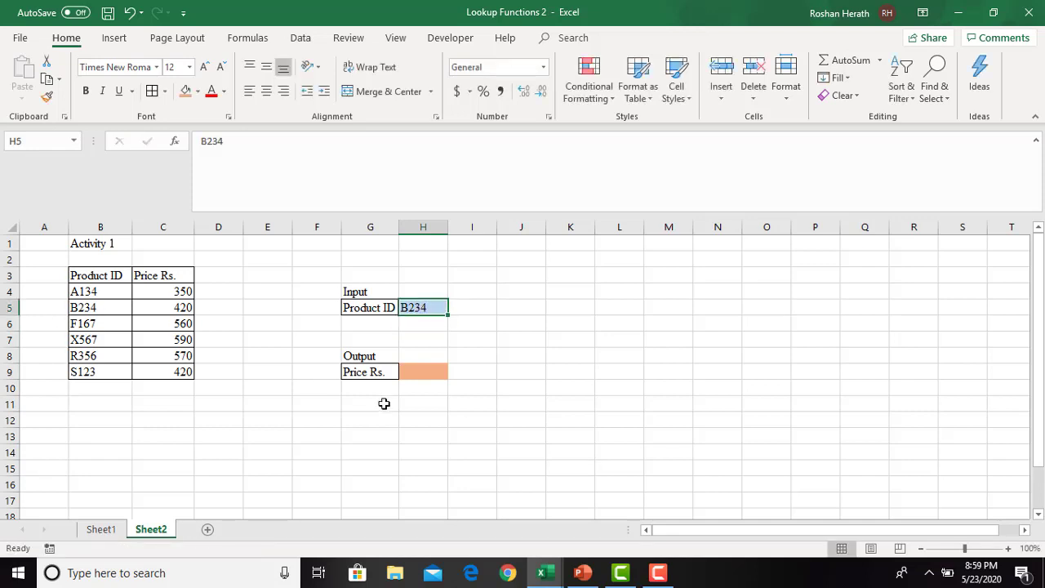
Enter the expected price 420 in J9 for comparison and slightly widen column G
{"action": "left_click", "coordinate": [415, 373]}
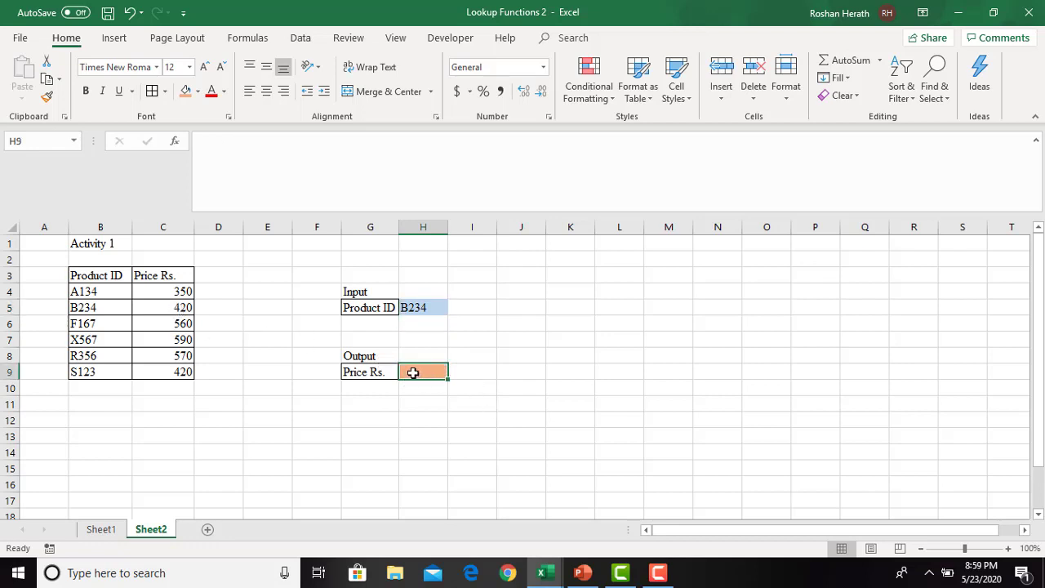
{"action": "left_click", "coordinate": [521, 374]}
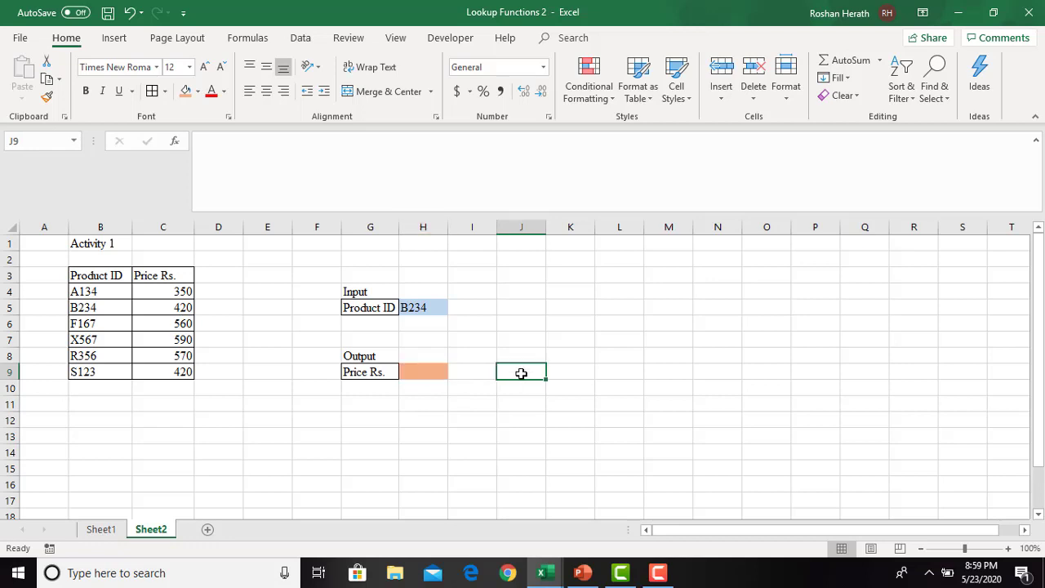
{"action": "type", "text": "420"}
{"action": "key", "text": "Return"}
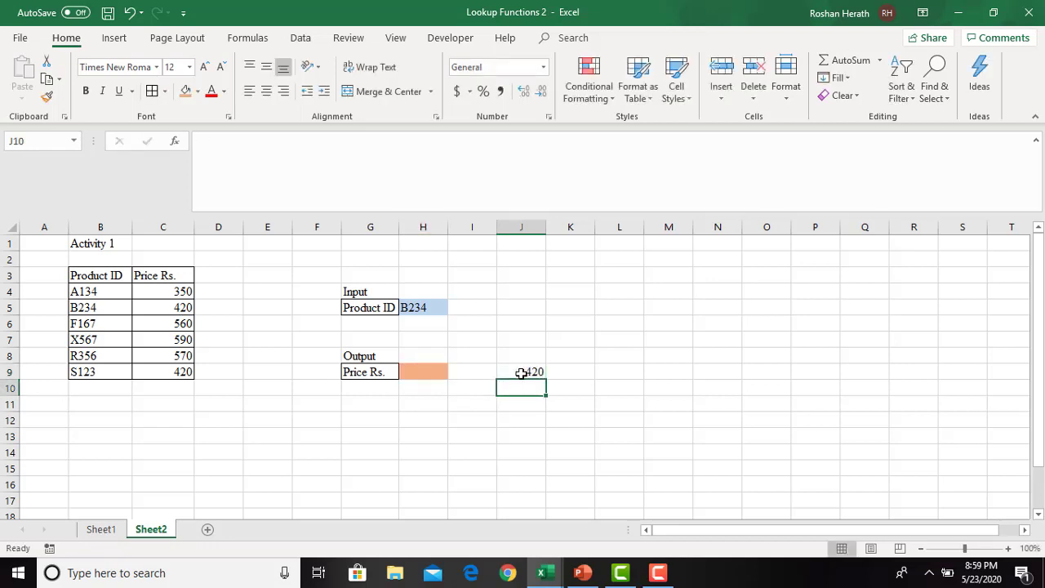
{"action": "left_click", "coordinate": [403, 441]}
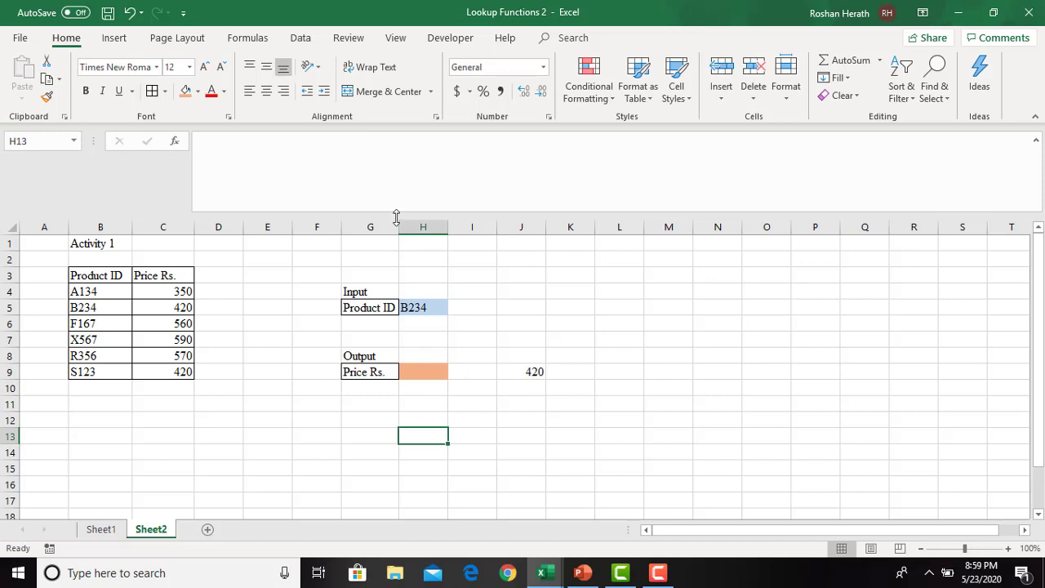
{"action": "left_click_drag", "start_coordinate": [397, 222], "coordinate": [464, 230]}
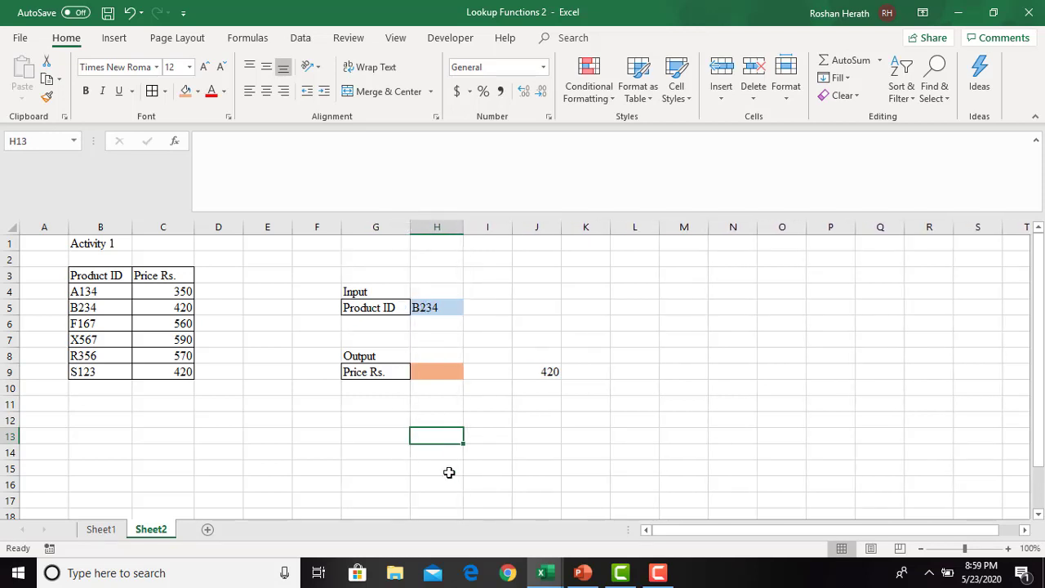
{"action": "left_click", "coordinate": [306, 439]}
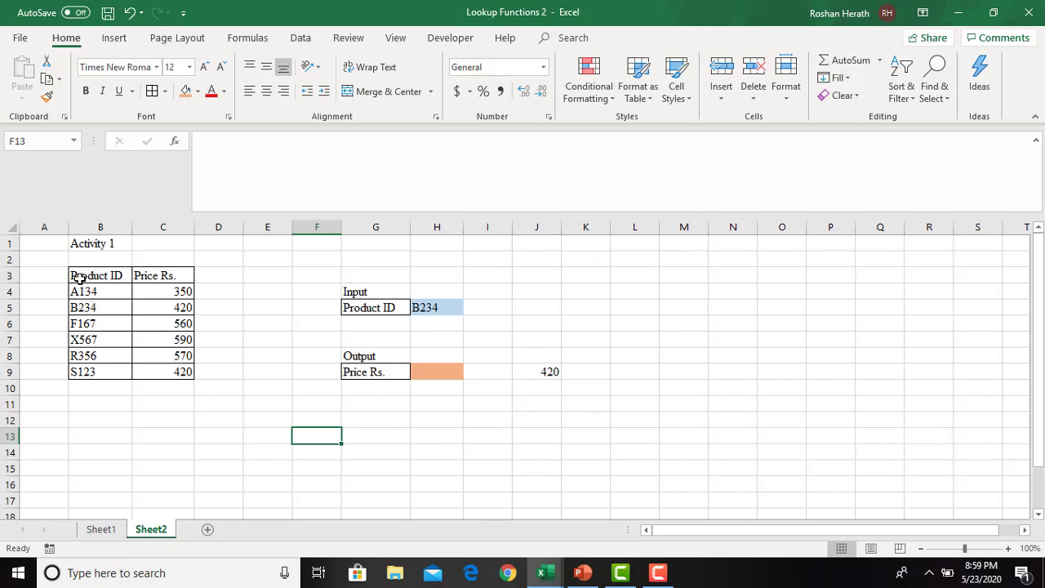
Sort the product table B3:C9 by Product ID on cell values from A to Z using a custom sort
{"action": "left_click_drag", "start_coordinate": [80, 277], "coordinate": [171, 370]}
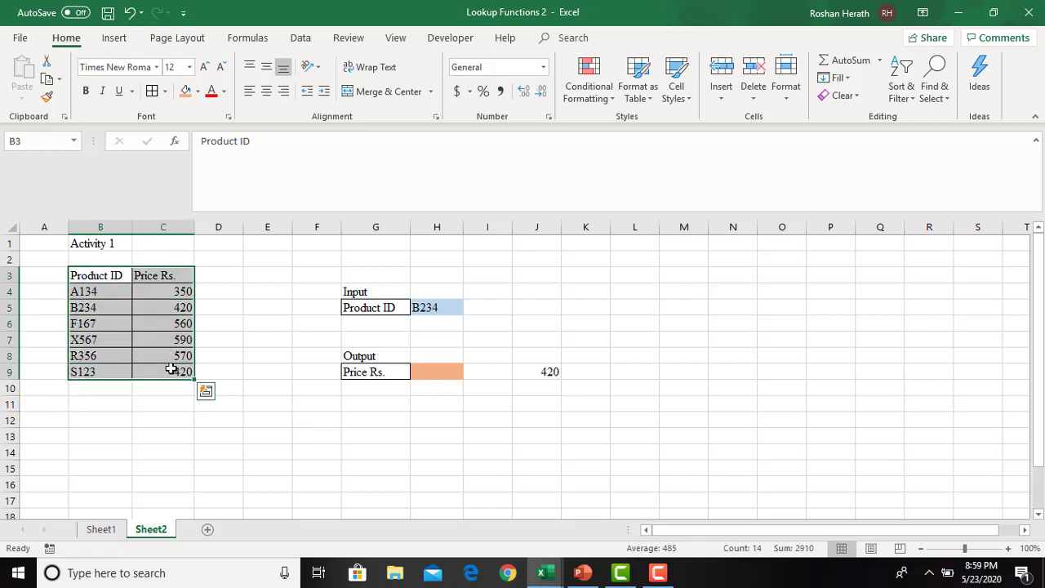
{"action": "left_click", "coordinate": [903, 91]}
{"action": "left_click", "coordinate": [903, 104]}
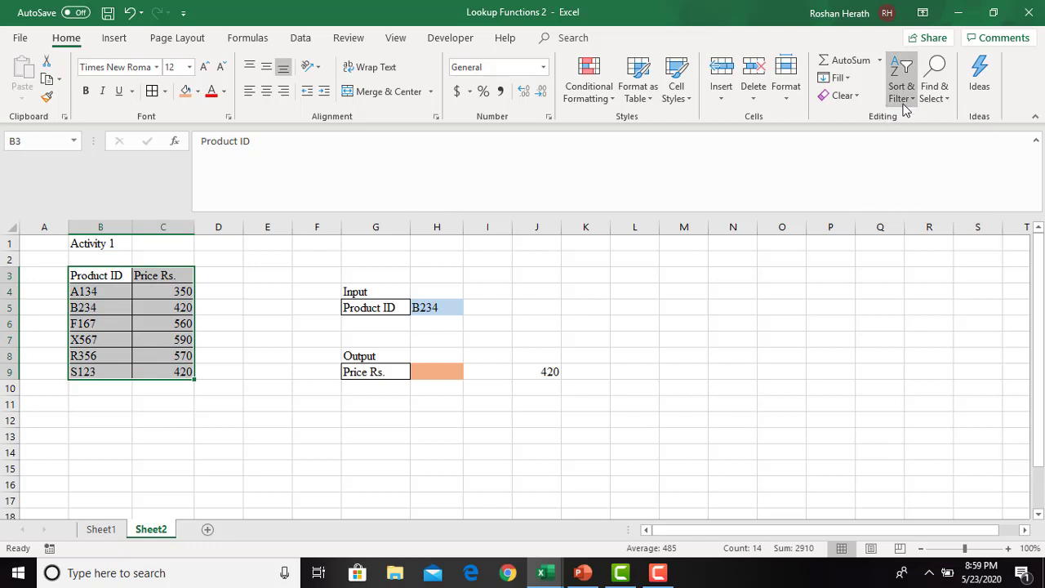
{"action": "left_click", "coordinate": [903, 104]}
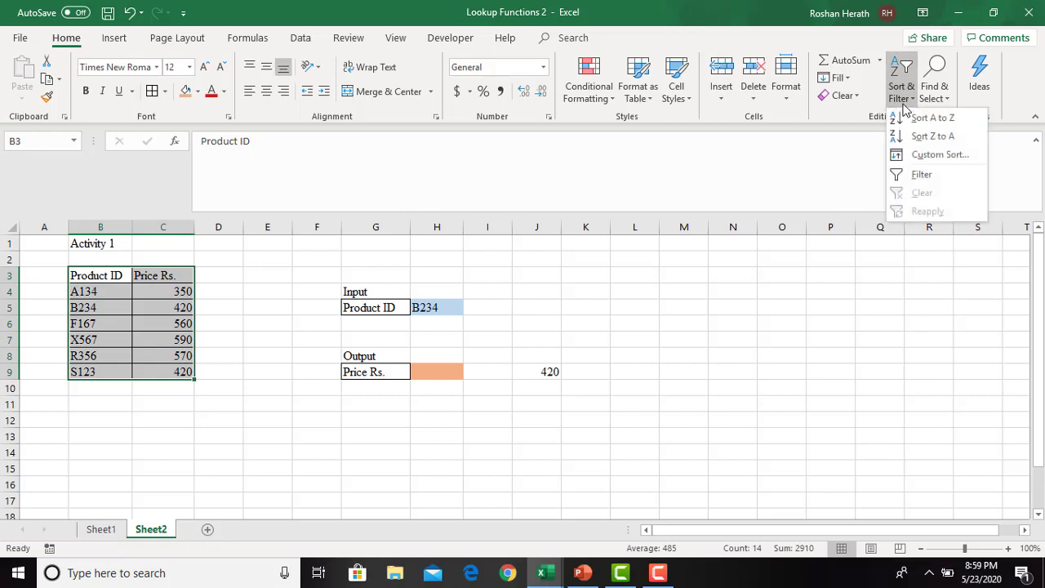
{"action": "left_click", "coordinate": [925, 155]}
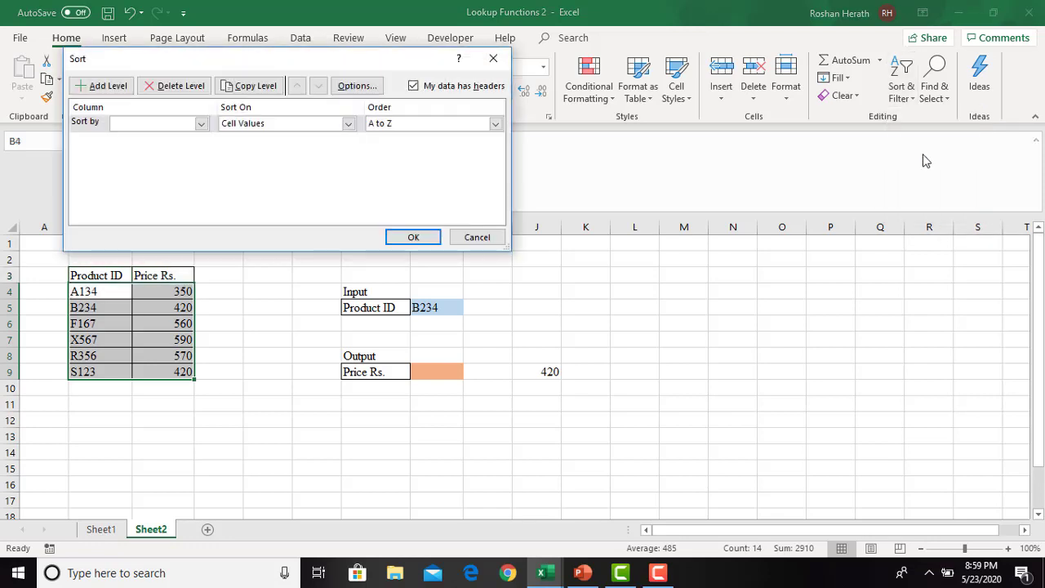
{"action": "left_click", "coordinate": [201, 124]}
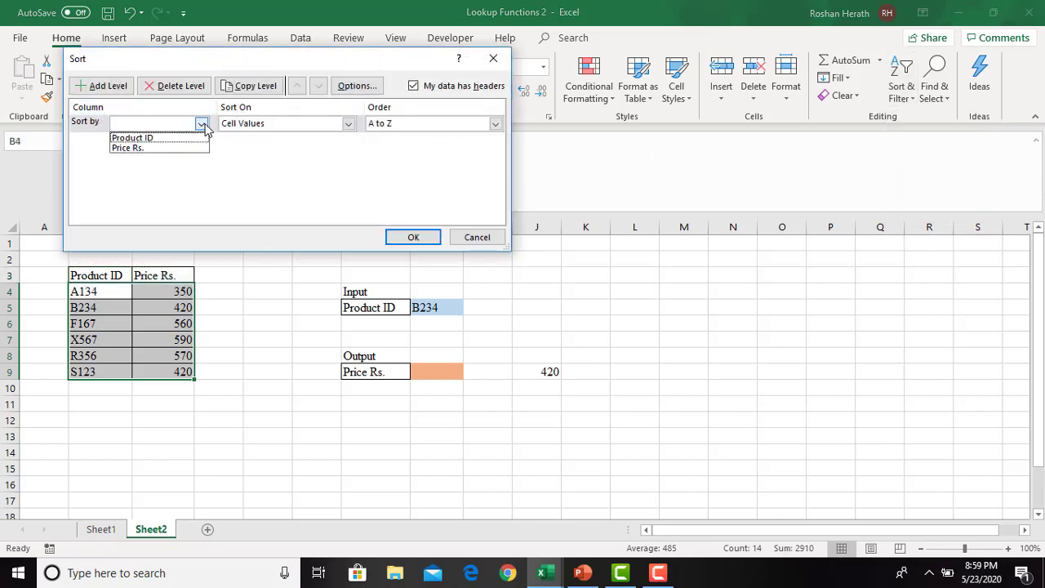
{"action": "left_click", "coordinate": [144, 140]}
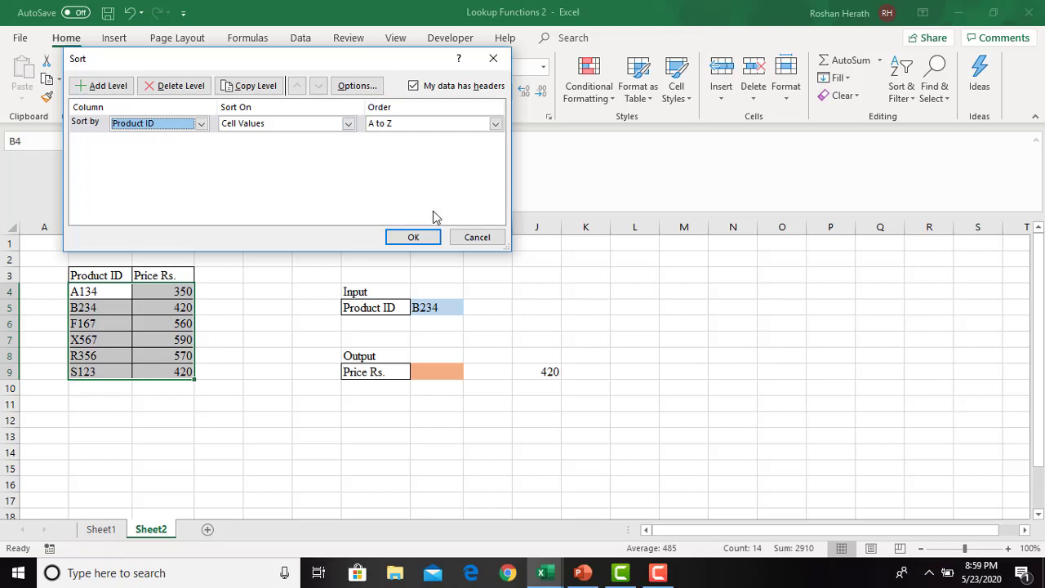
{"action": "left_click", "coordinate": [414, 237]}
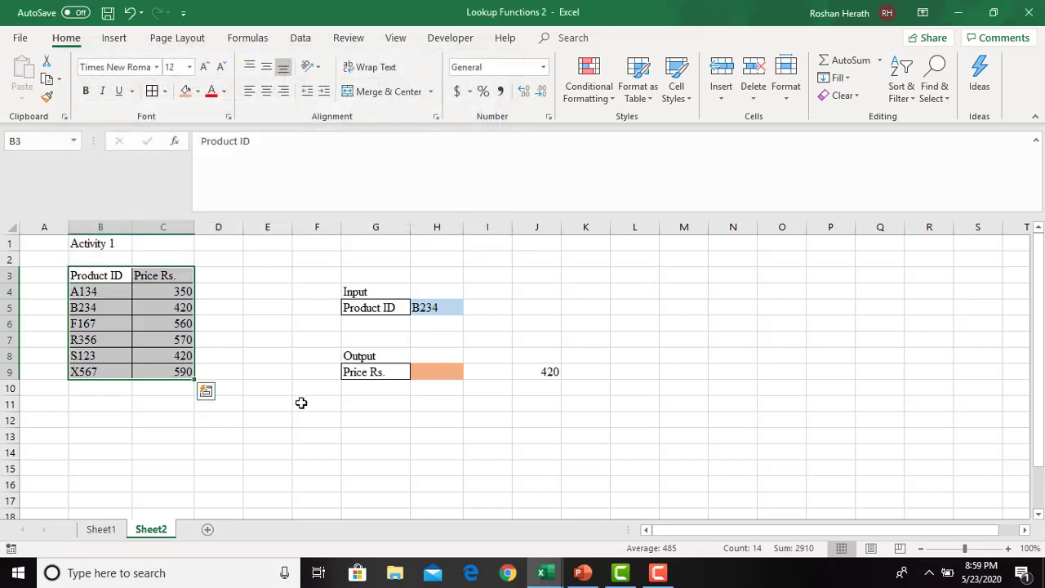
{"action": "left_click", "coordinate": [302, 402]}
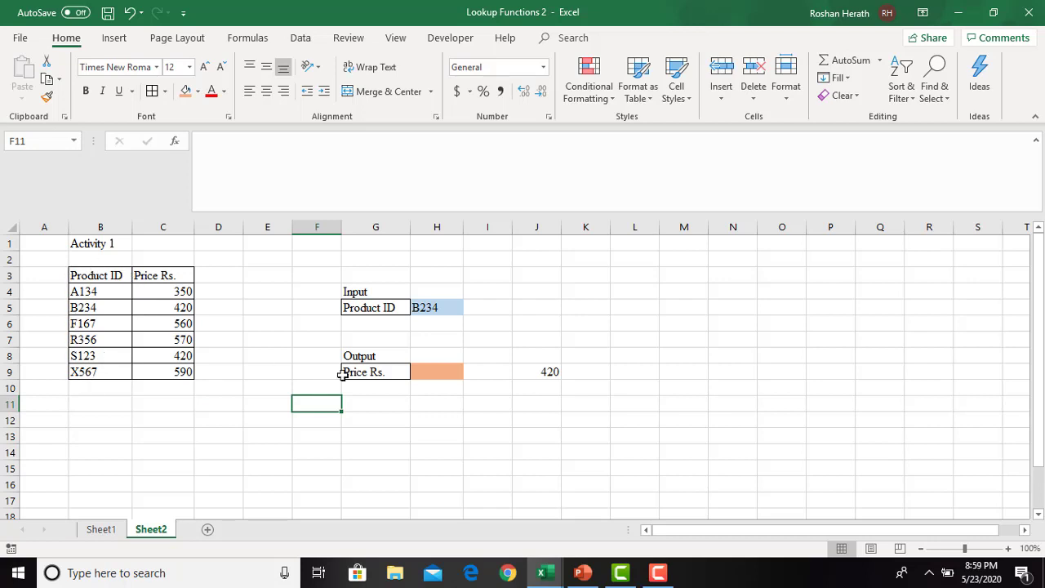
Start a VLOOKUP formula in H9 and open its function arguments dialog clear of the input and output cells
{"action": "left_click", "coordinate": [449, 406]}
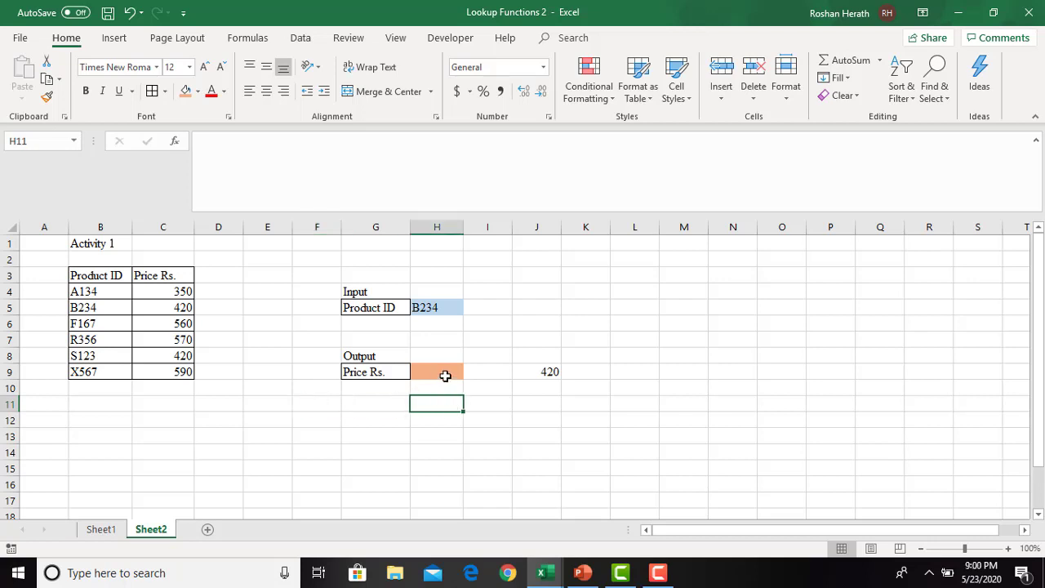
{"action": "left_click", "coordinate": [445, 374]}
{"action": "type", "text": "="}
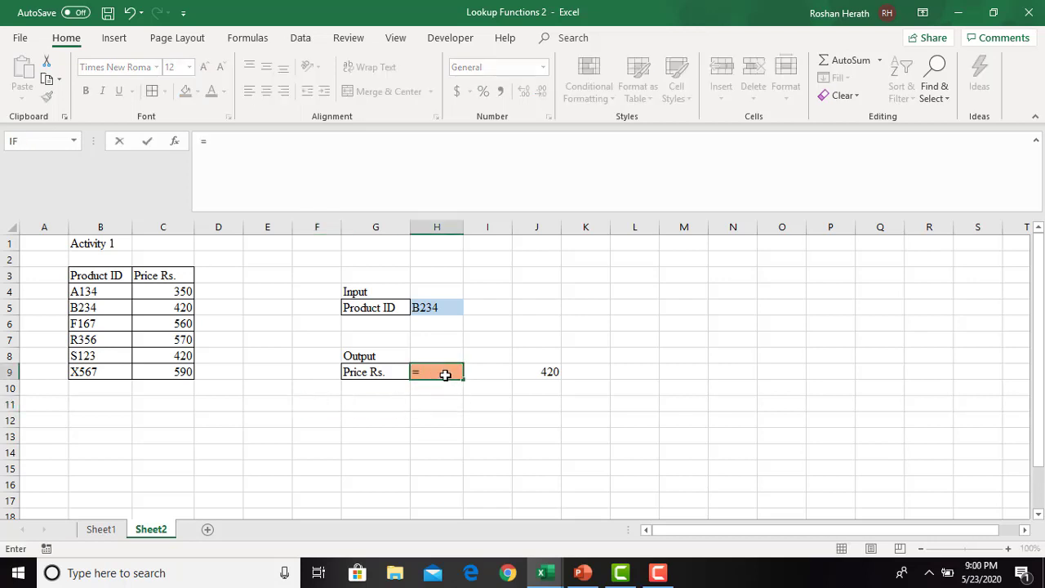
{"action": "type", "text": "VL"}
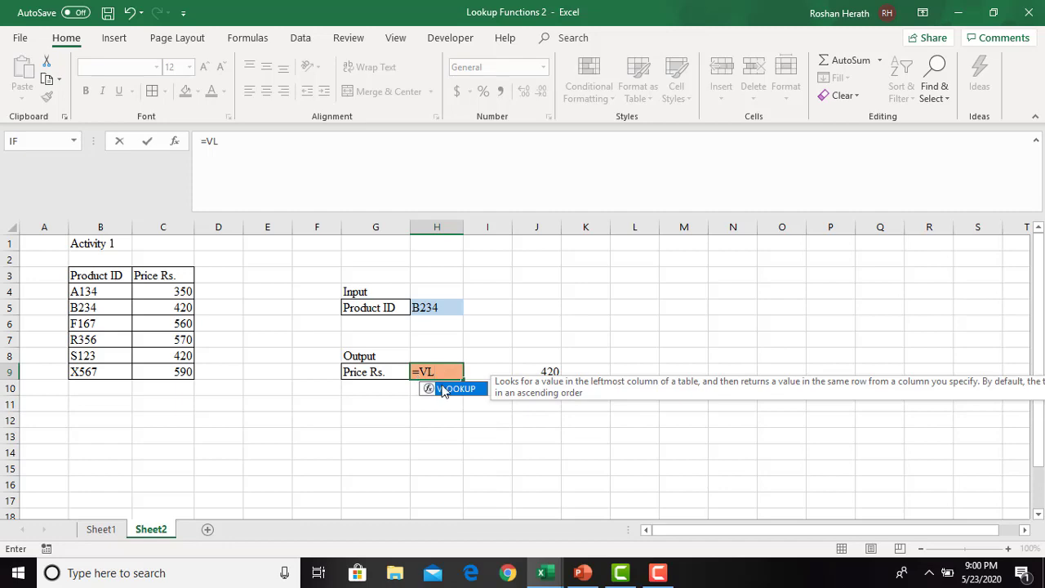
{"action": "double_click", "coordinate": [447, 388]}
{"action": "left_click", "coordinate": [174, 142]}
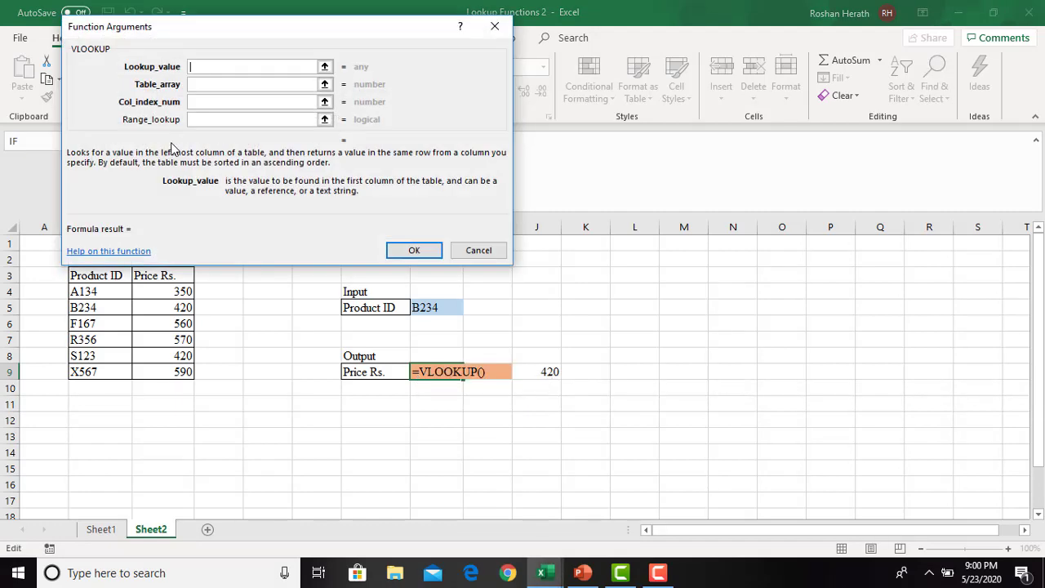
{"action": "left_click_drag", "start_coordinate": [453, 17], "coordinate": [646, 17]}
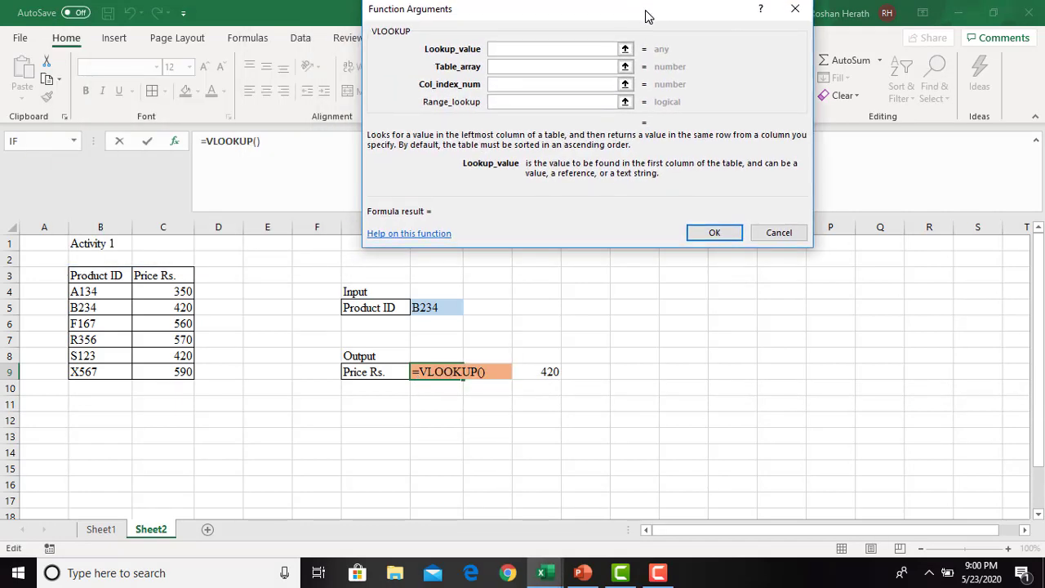
Set the VLOOKUP lookup value to $H$5 and the table array to $B$4:$C$9 as absolute references
{"action": "left_click", "coordinate": [437, 305]}
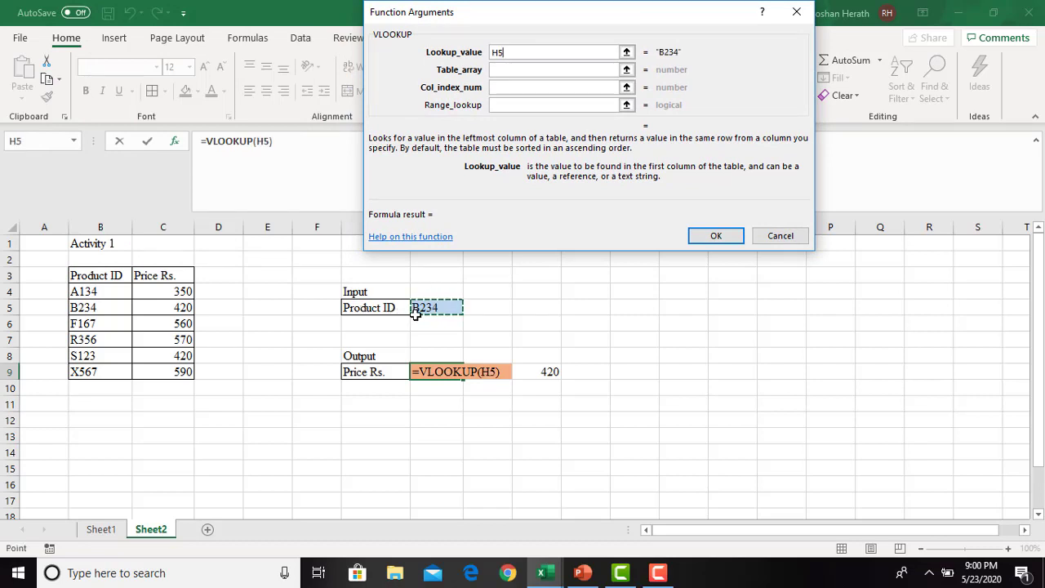
{"action": "key", "text": "F4"}
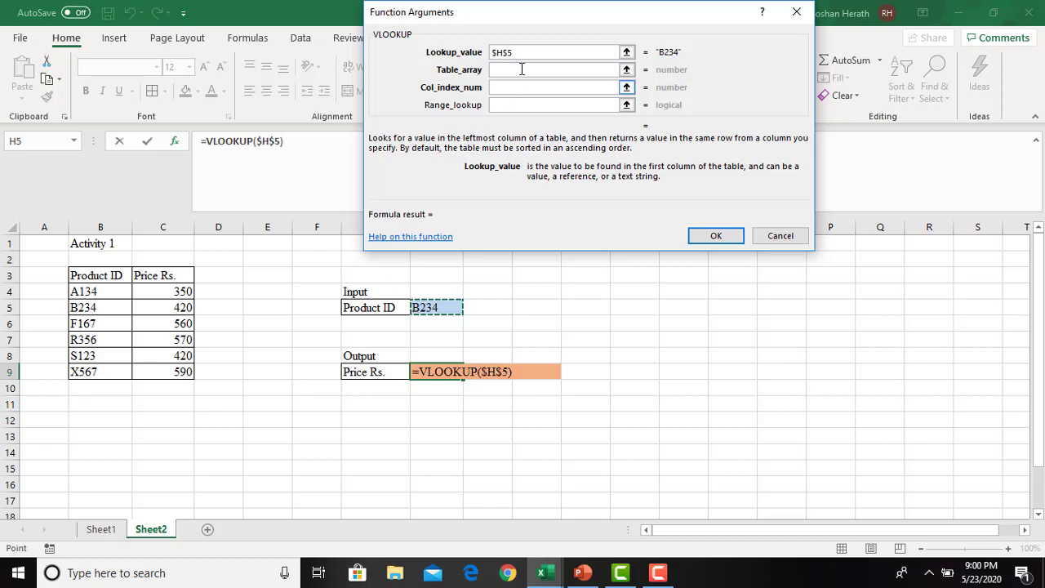
{"action": "left_click", "coordinate": [521, 70]}
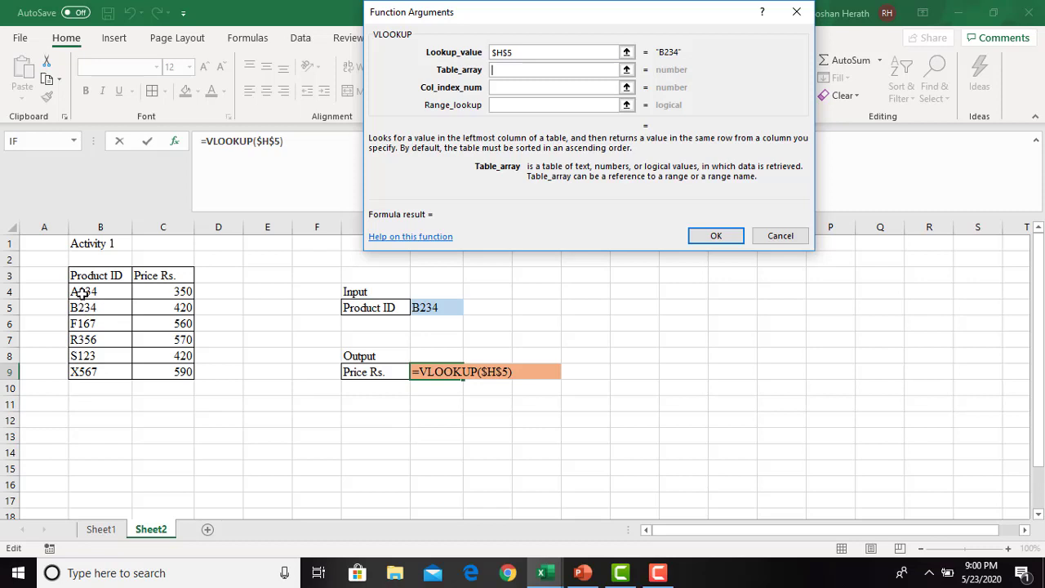
{"action": "left_click_drag", "start_coordinate": [82, 294], "coordinate": [161, 372]}
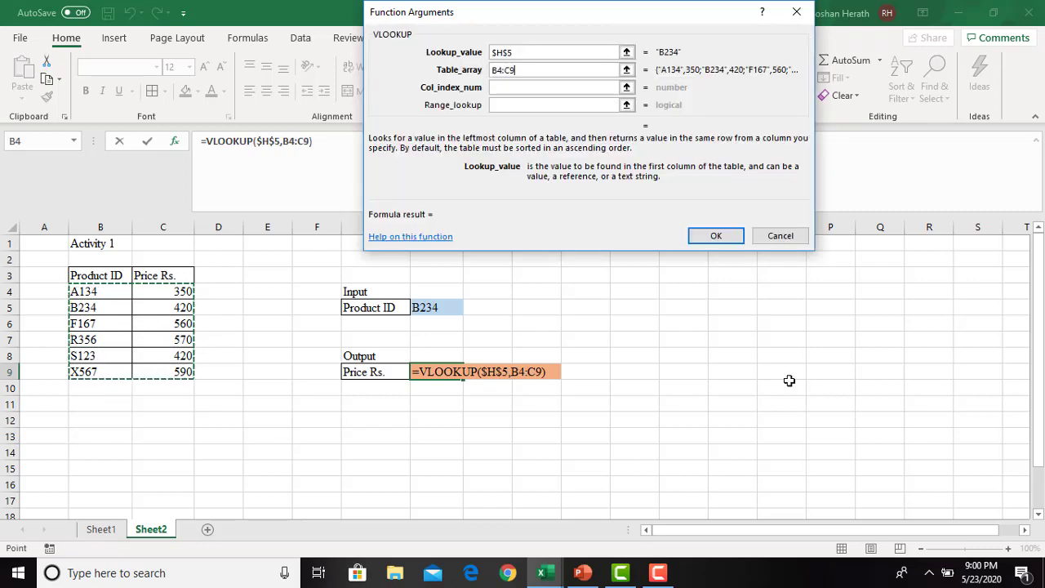
{"action": "key", "text": "F4"}
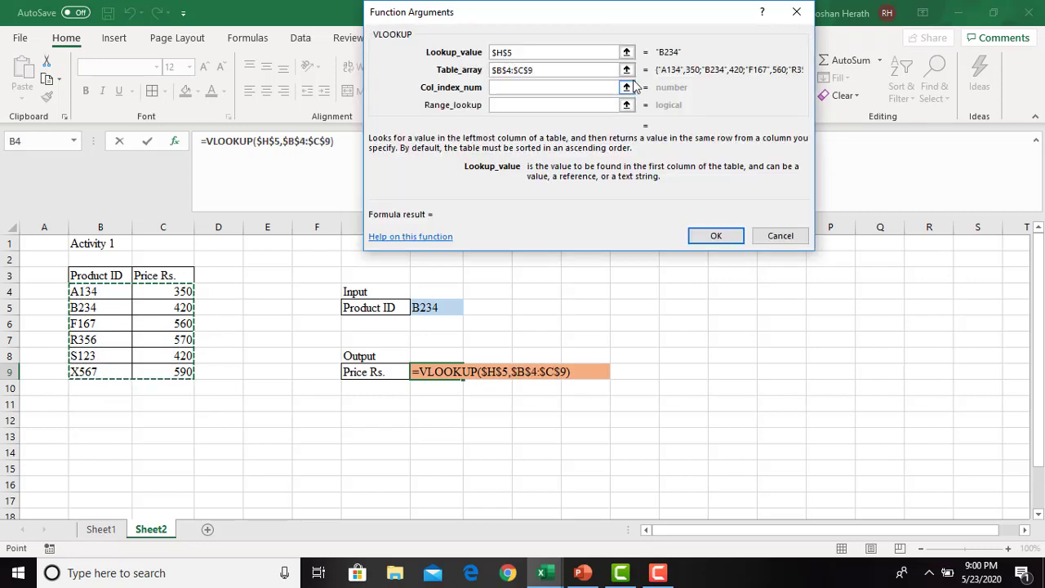
Complete the VLOOKUP in H9 with column index number 2 and range lookup False for an exact match
{"action": "left_click", "coordinate": [515, 91]}
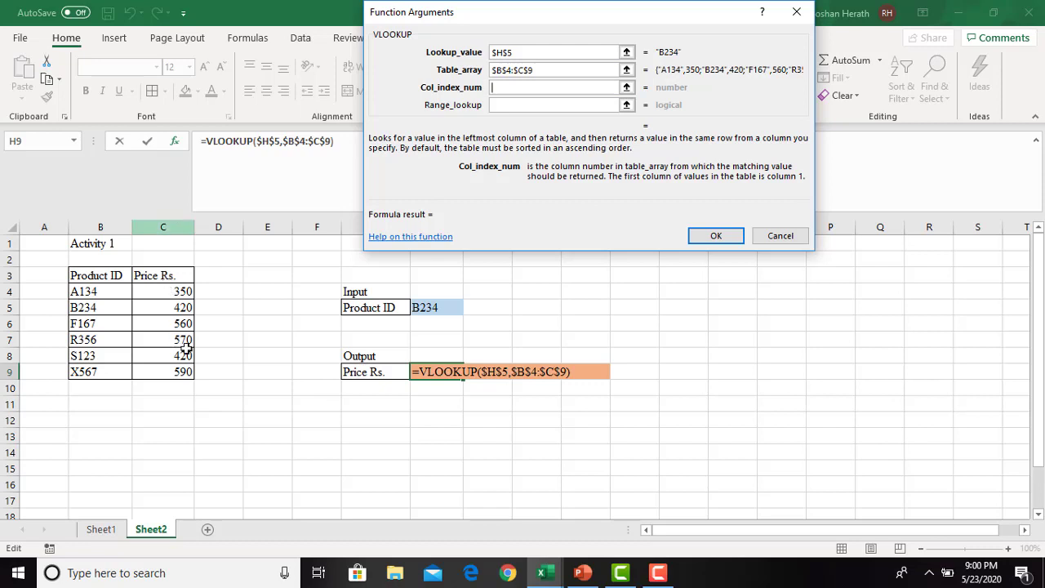
{"action": "type", "text": "2"}
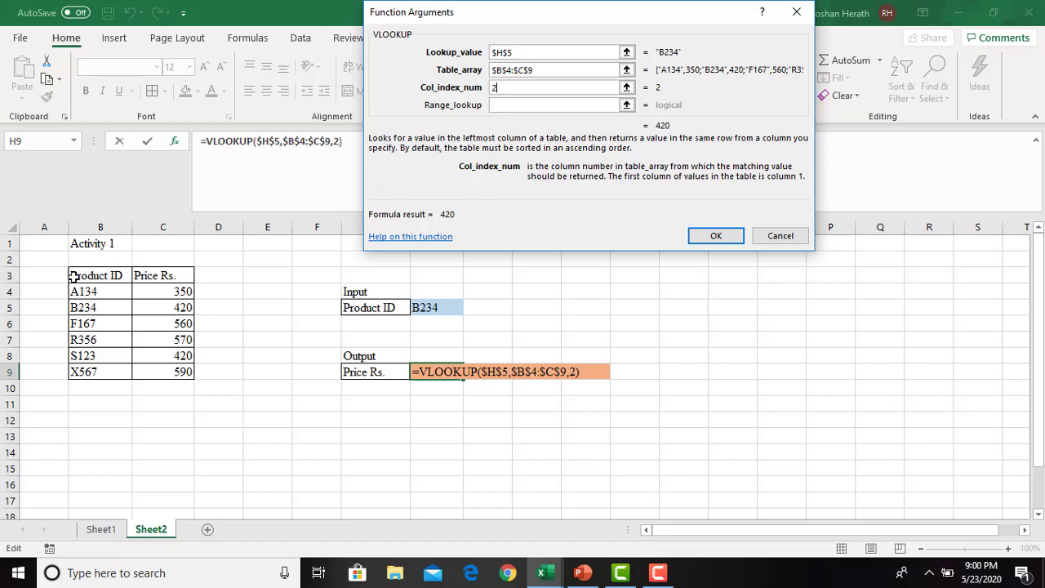
{"action": "left_click", "coordinate": [538, 106]}
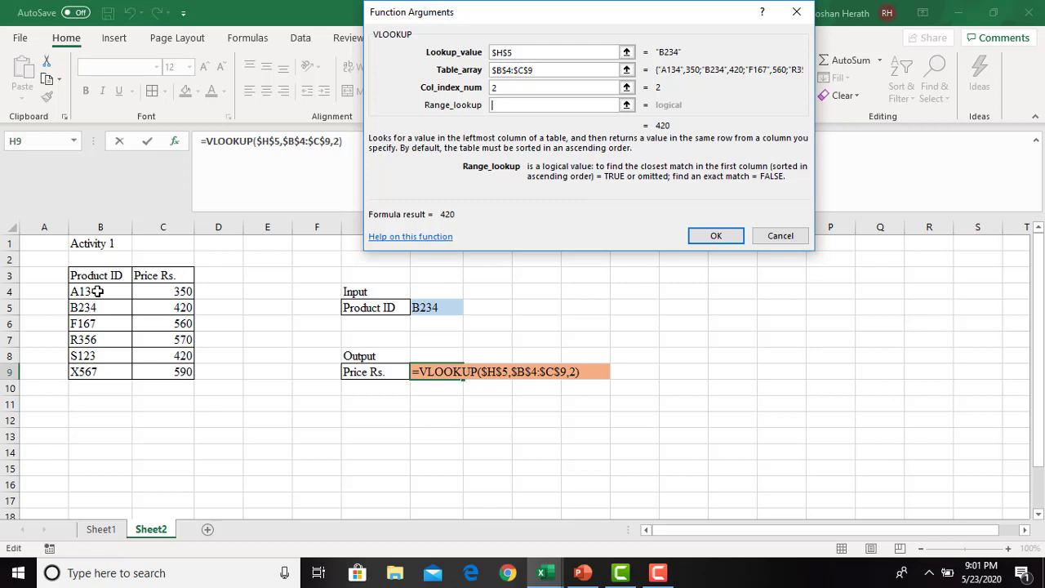
{"action": "type", "text": "f"}
{"action": "type", "text": "Fals"}
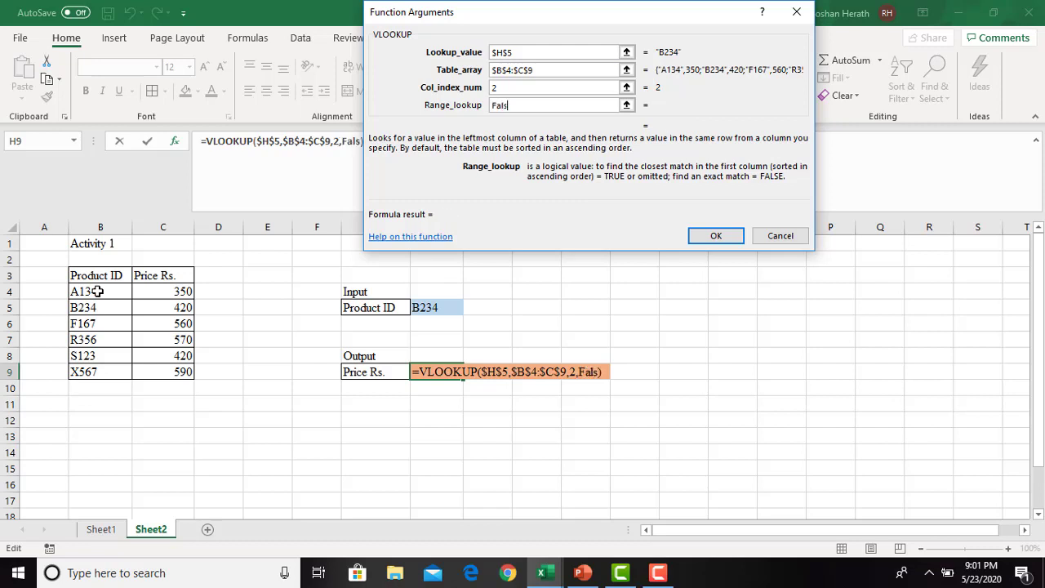
{"action": "type", "text": "e"}
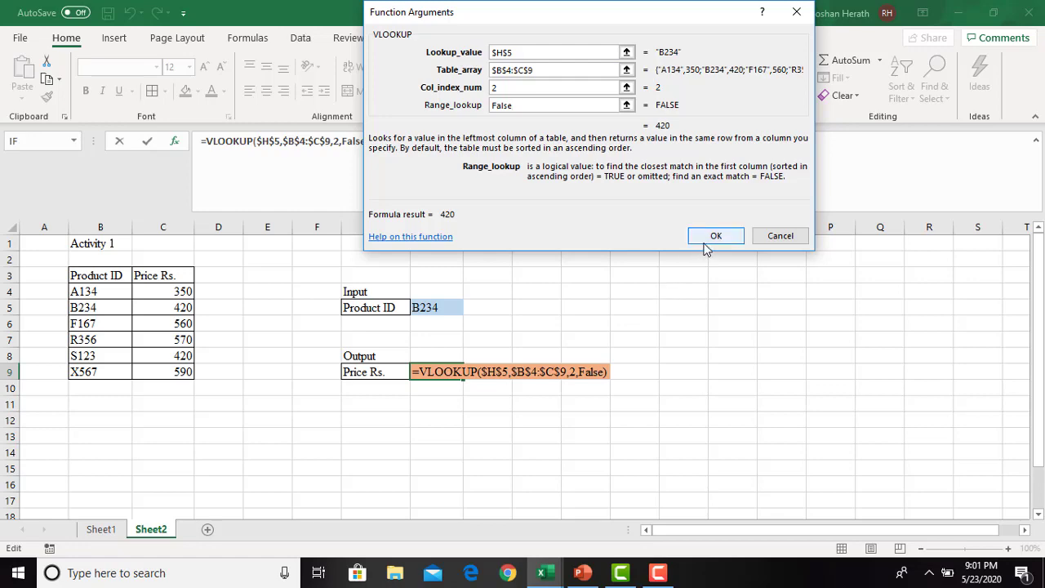
{"action": "left_click", "coordinate": [707, 245]}
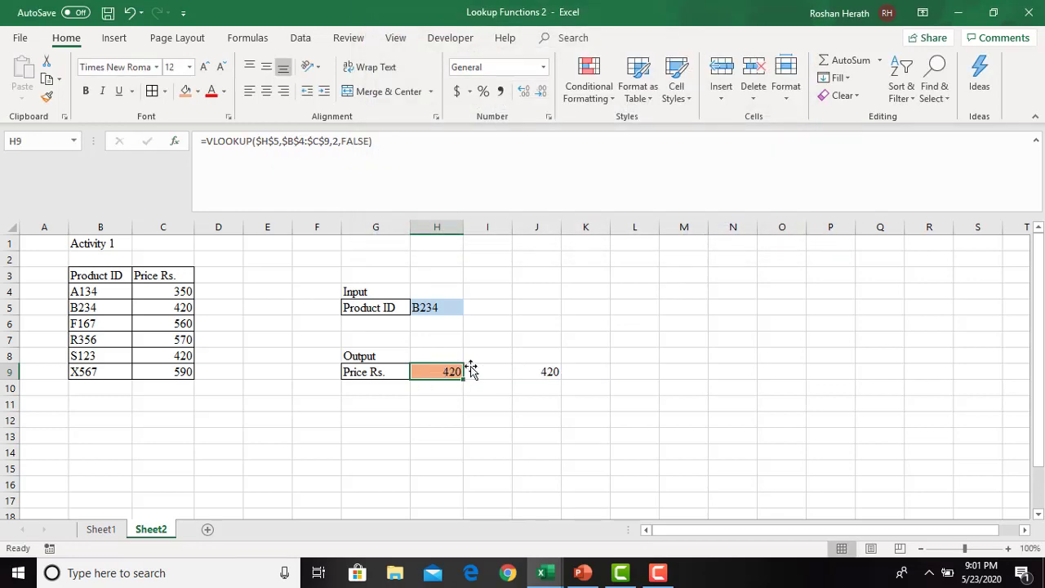
Clear the comparison price in J9 and test the lookup by entering product ID x567 in H5, checking the price in H9
{"action": "left_click", "coordinate": [545, 370]}
{"action": "key", "text": "Delete"}
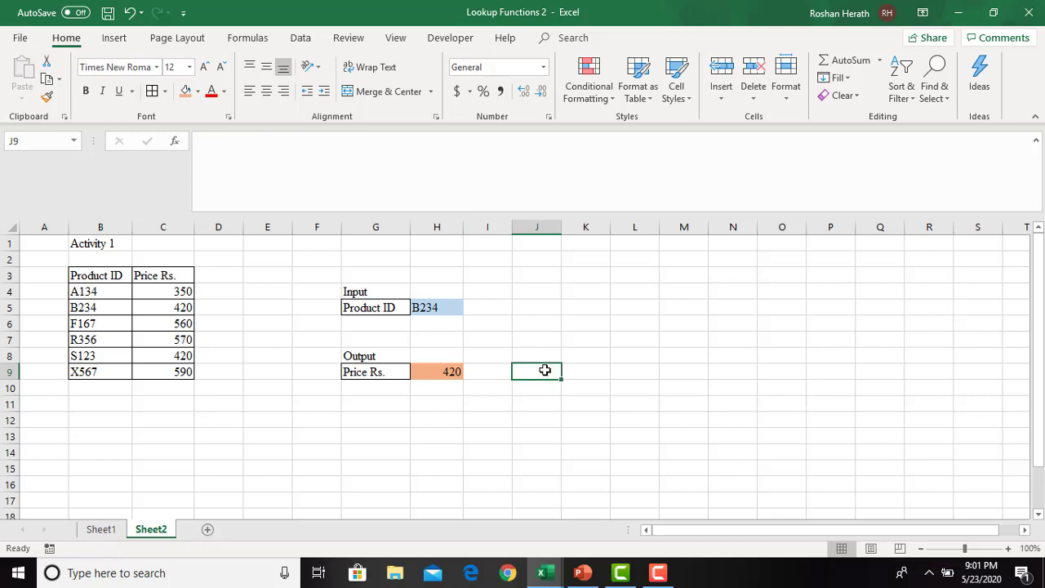
{"action": "left_click", "coordinate": [436, 308]}
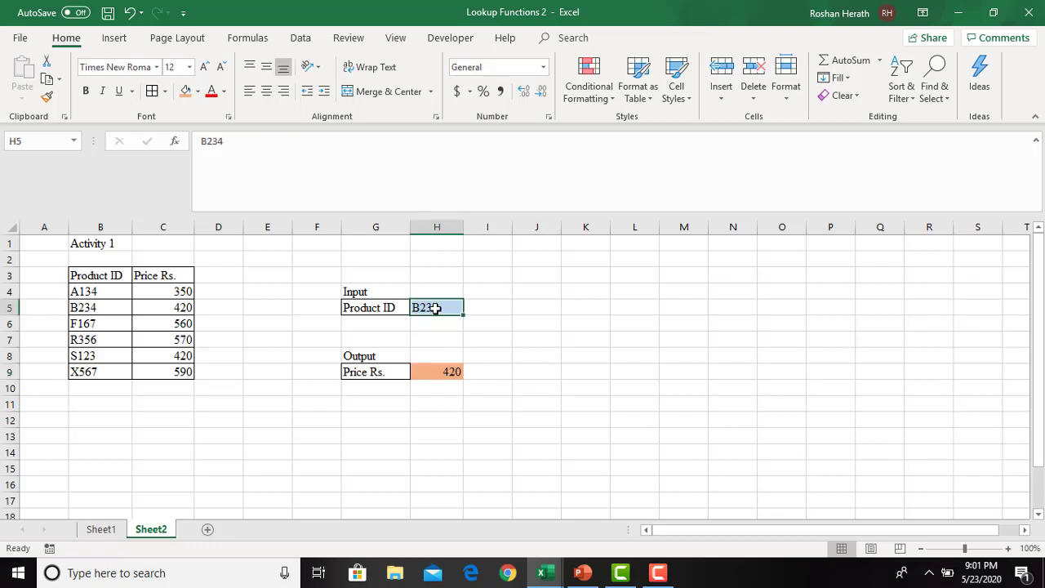
{"action": "type", "text": "x5"}
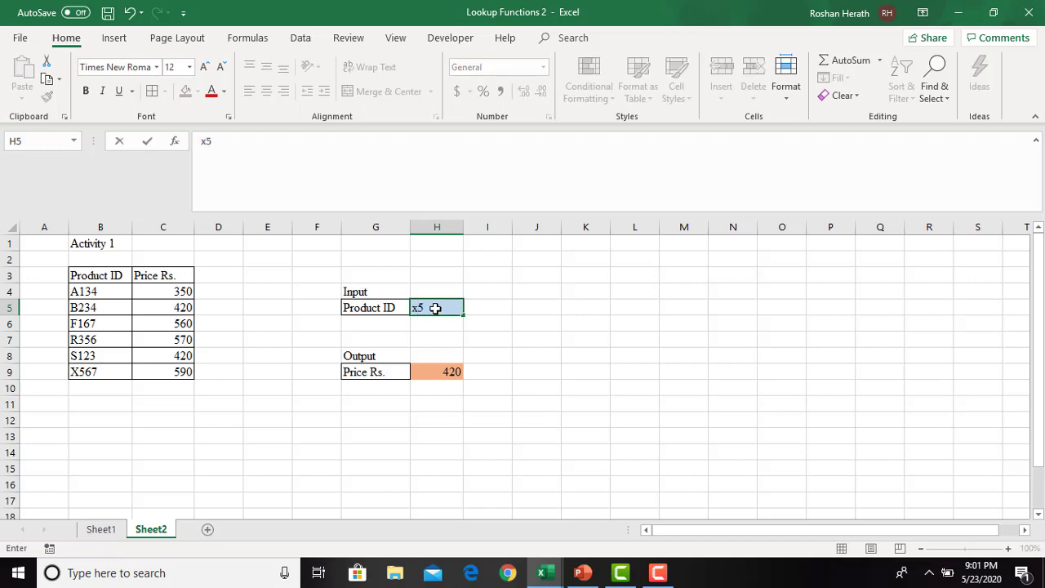
{"action": "type", "text": "67"}
{"action": "key", "text": "Return"}
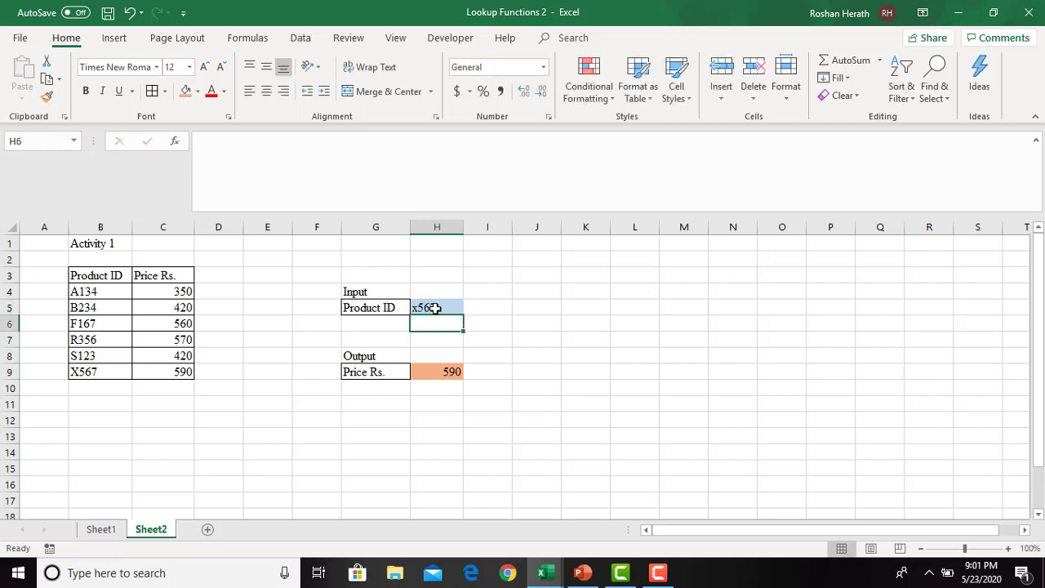
{"action": "left_click", "coordinate": [450, 372]}
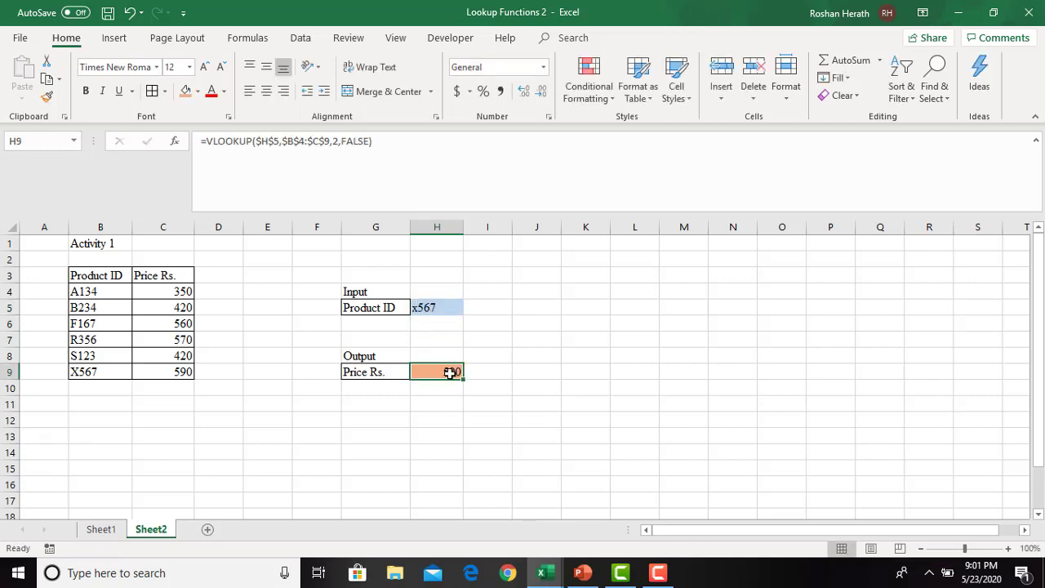
{"action": "left_click", "coordinate": [425, 307]}
{"action": "left_click", "coordinate": [434, 377]}
Replace the product ID in H5 with s123 to test the price lookup again
{"action": "left_click", "coordinate": [434, 307]}
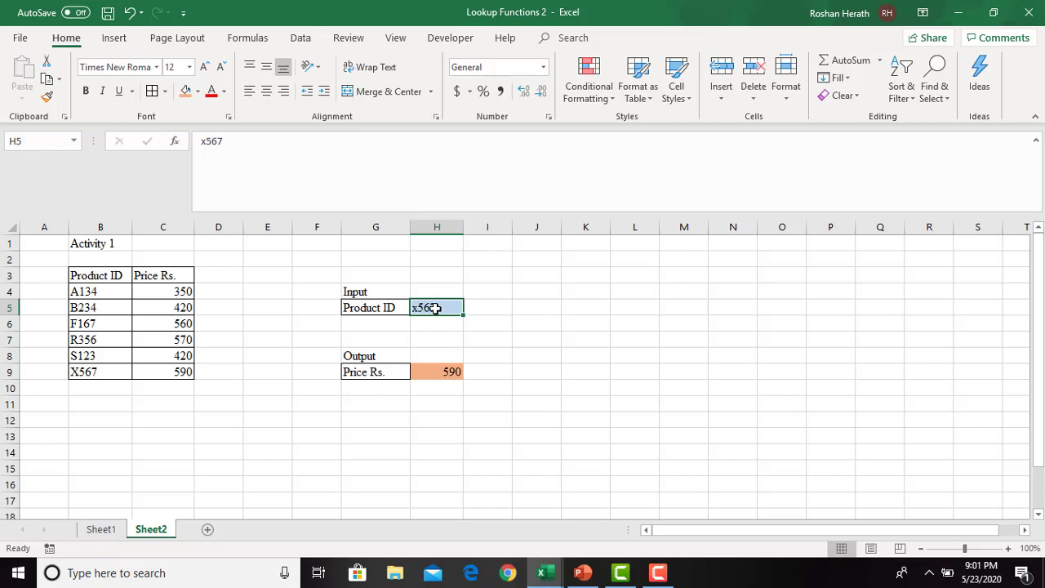
{"action": "type", "text": "s123"}
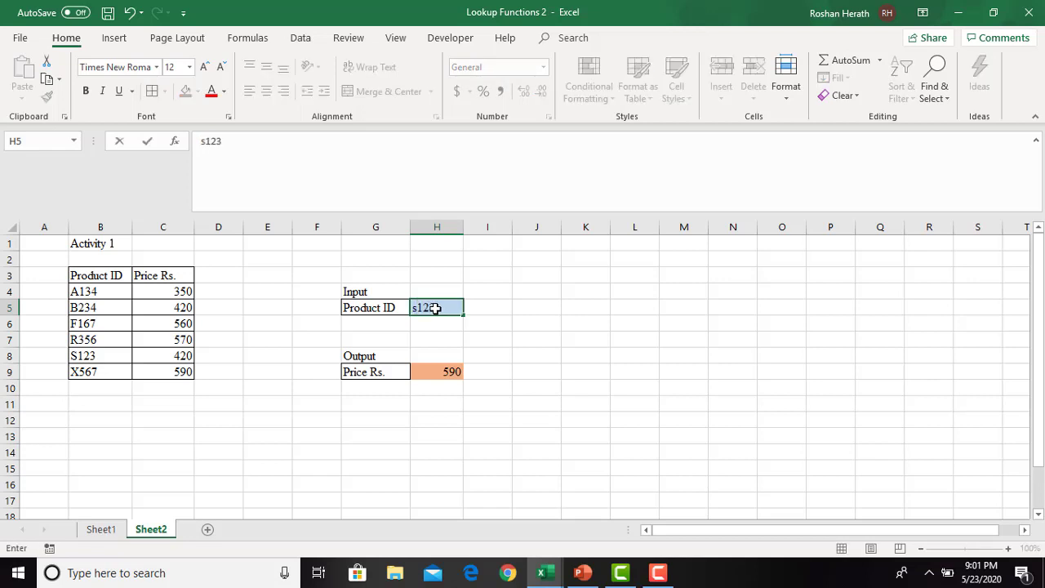
{"action": "key", "text": "Return"}
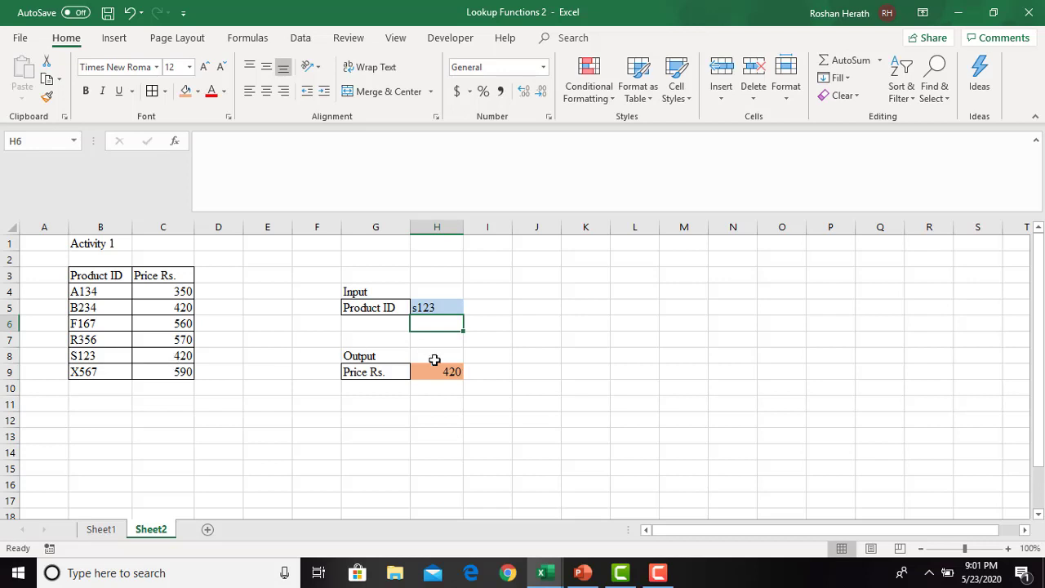
Make the Activity 1 heading in B1 bold and deselect it
{"action": "left_click", "coordinate": [83, 242]}
{"action": "left_click", "coordinate": [85, 91]}
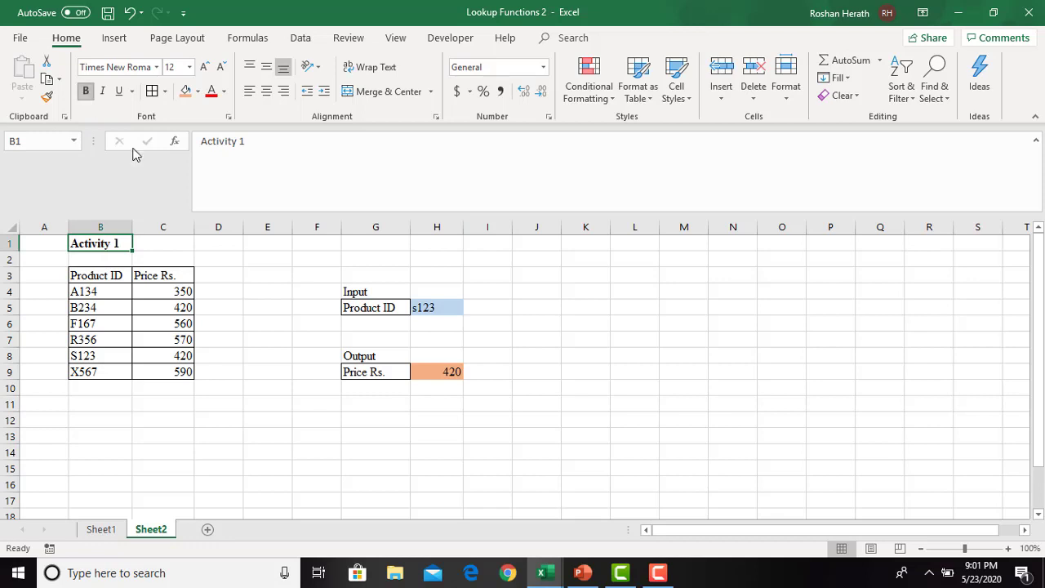
{"action": "left_click", "coordinate": [588, 322]}
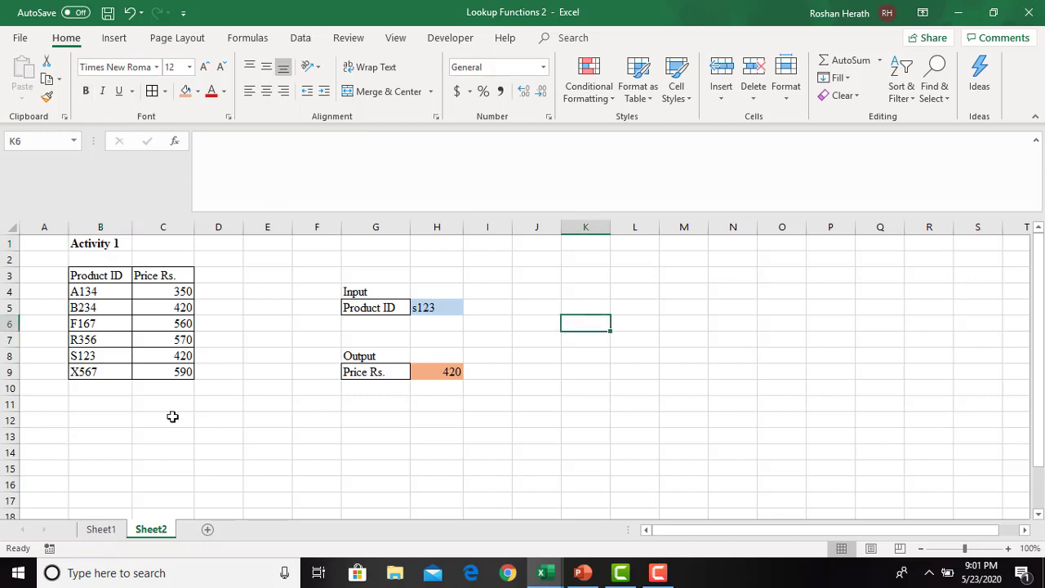